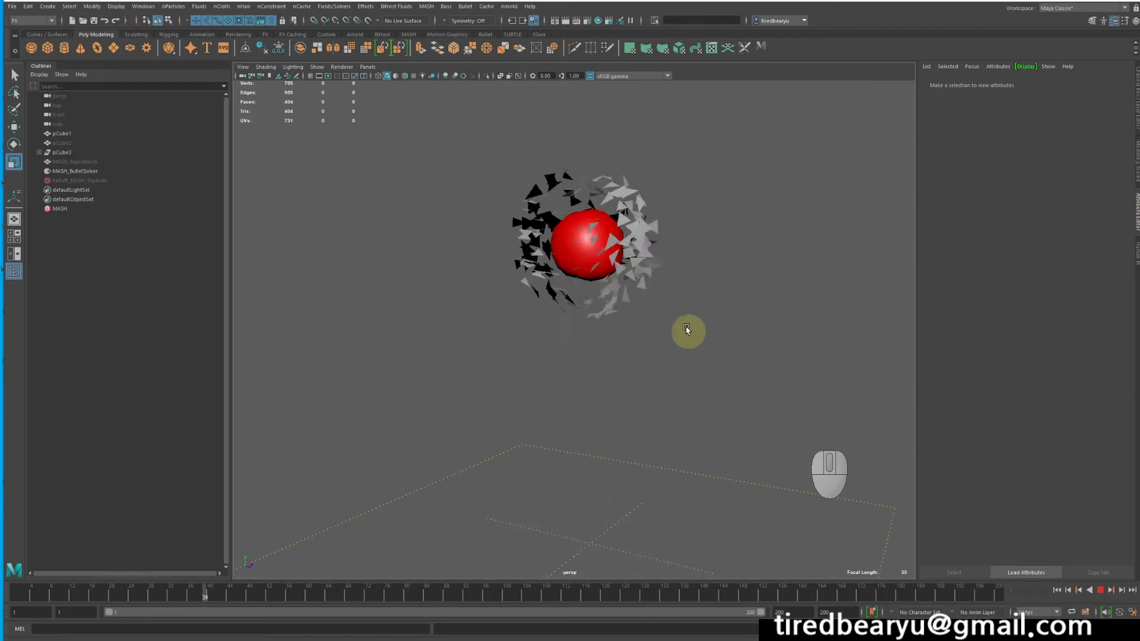
# Step: Examine the playing simulation of shards bursting from the red sphere and falling towards the ground from several view angles
pyautogui.keyDown('alt'); pyautogui.moveTo(687, 331); pyautogui.dragTo(707, 315, button='right'); pyautogui.keyUp('alt')
pyautogui.keyDown('alt'); pyautogui.moveTo(707, 316); pyautogui.dragTo(776, 325); pyautogui.keyUp('alt')
pyautogui.keyDown('alt'); pyautogui.moveTo(776, 325); pyautogui.dragTo(772, 287, button='middle'); pyautogui.keyUp('alt')
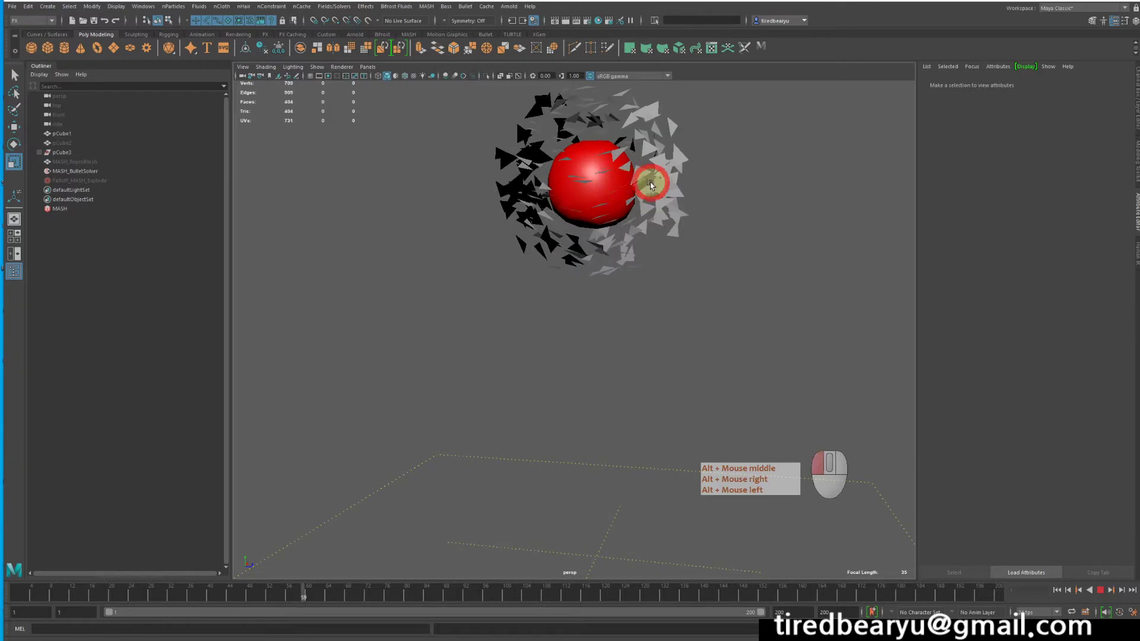
pyautogui.click(650, 183)
pyautogui.click(623, 438)
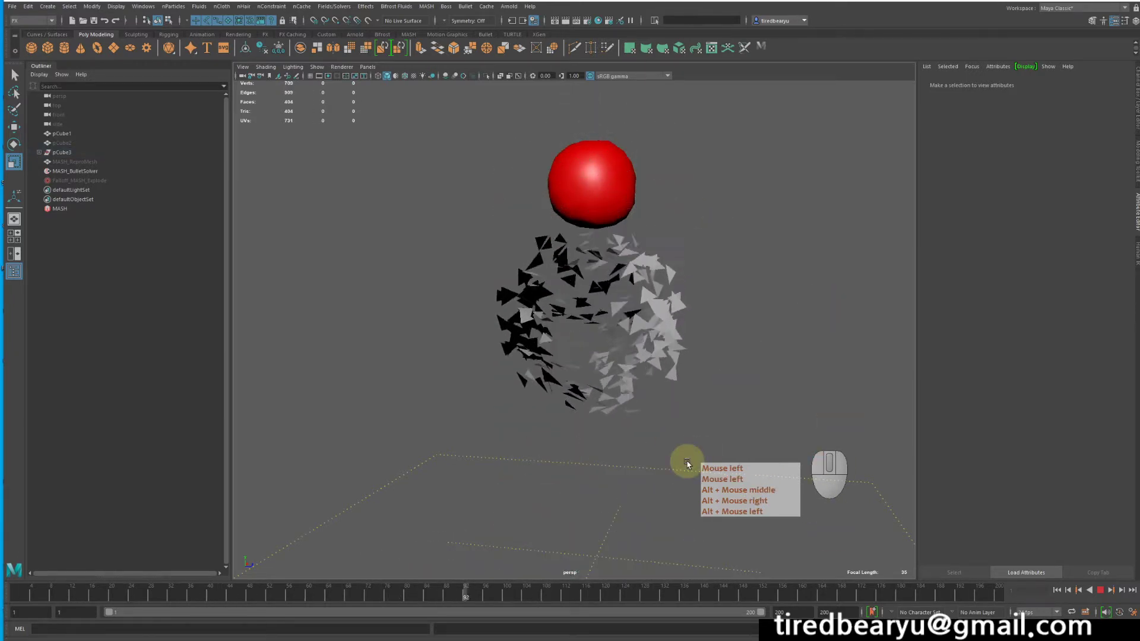
pyautogui.keyDown('alt'); pyautogui.moveTo(688, 405); pyautogui.dragTo(659, 384, button='middle'); pyautogui.keyUp('alt')
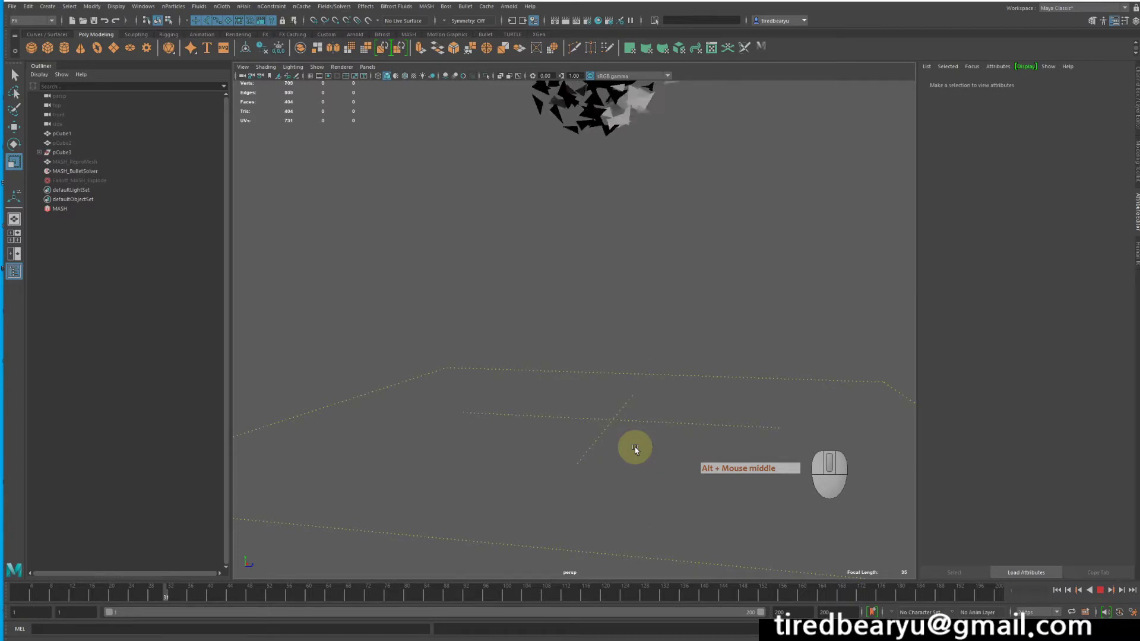
pyautogui.keyDown('alt'); pyautogui.moveTo(628, 180); pyautogui.dragTo(446, 499, button='middle'); pyautogui.keyUp('alt')
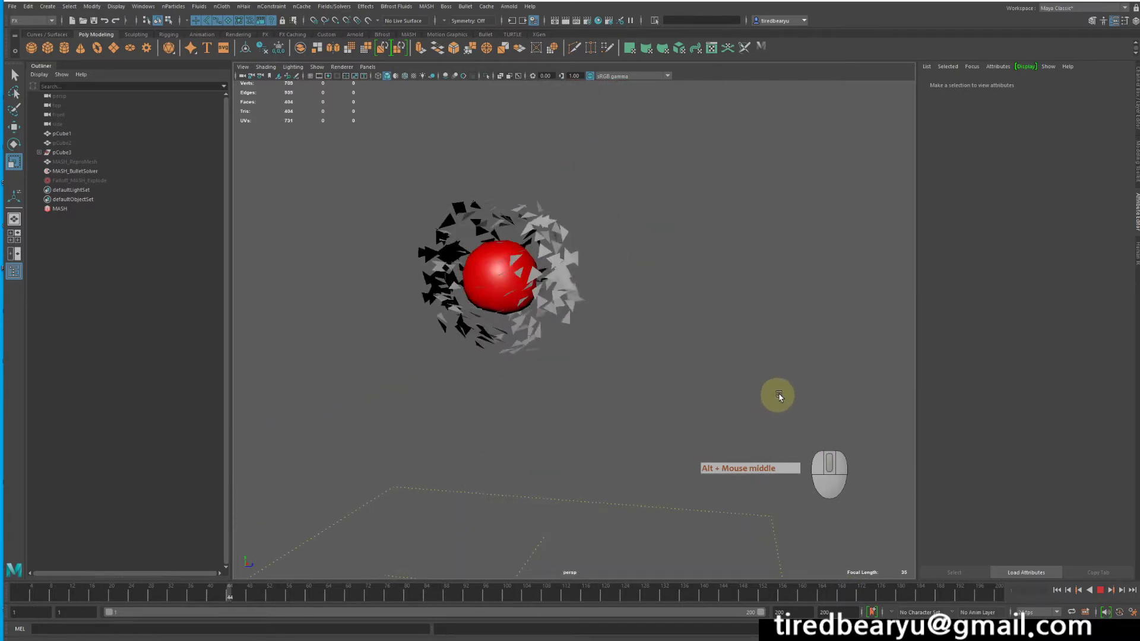
# Step: Start a new scene, create a polygon sphere at the origin and scale it up uniformly to about four times its size
pyautogui.hotkey('ctrl', 'n')
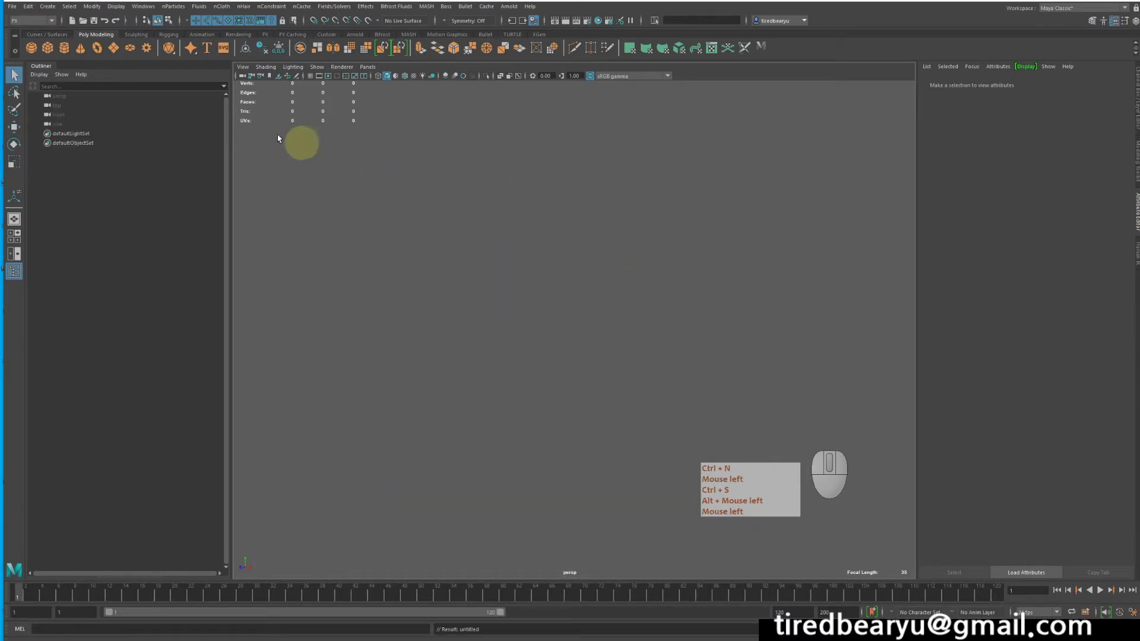
pyautogui.click(31, 48)
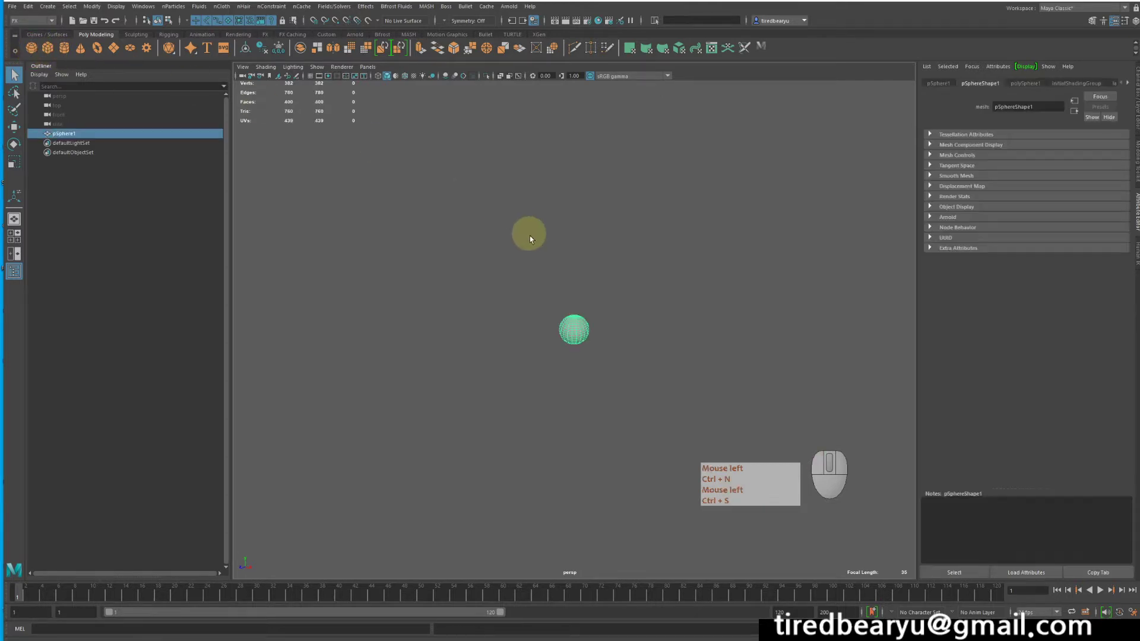
pyautogui.keyDown('alt'); pyautogui.moveTo(529, 231); pyautogui.dragTo(532, 221); pyautogui.keyUp('alt')
pyautogui.press('r')
pyautogui.moveTo(532, 221); pyautogui.dragTo(598, 231, button='middle')
pyautogui.press('z')
pyautogui.moveTo(574, 330); pyautogui.dragTo(700, 330)
pyautogui.press('w')
pyautogui.keyDown('alt'); pyautogui.moveTo(671, 309); pyautogui.dragTo(653, 314); pyautogui.keyUp('alt')
pyautogui.moveTo(574, 297); pyautogui.dragTo(574, 261)
pyautogui.press('z')
pyautogui.press('q')
pyautogui.click(719, 353)
pyautogui.click(594, 297)
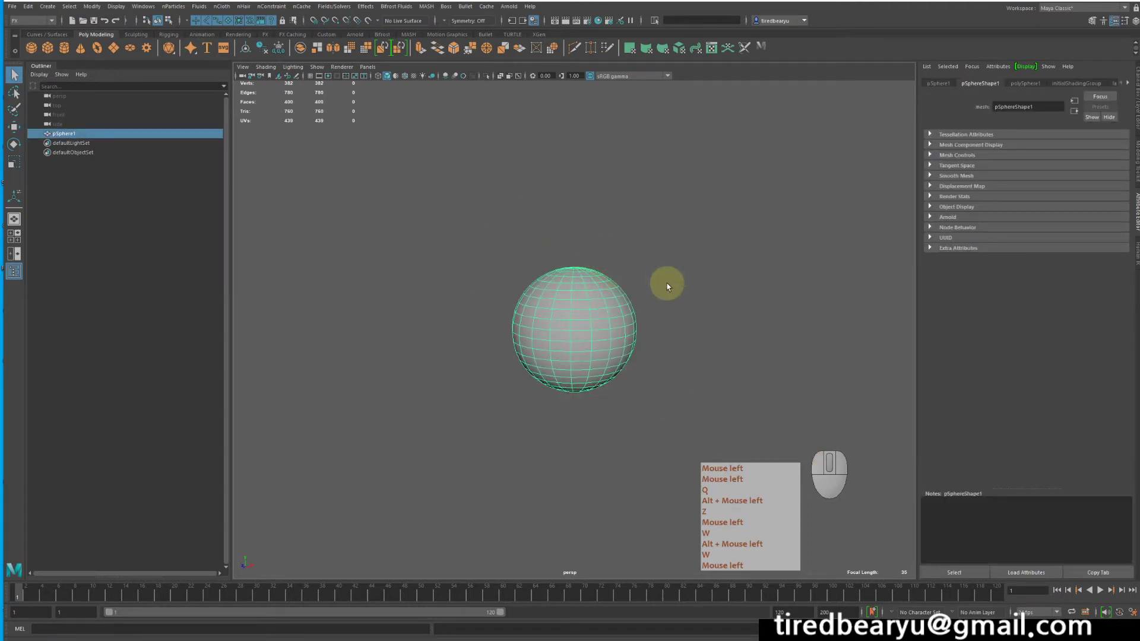
# Step: Create a polygon cube at the origin inside the sphere and switch the viewport to wireframe display
pyautogui.click(47, 46)
pyautogui.keyDown('alt'); pyautogui.click(509, 203); pyautogui.keyUp('alt')
pyautogui.press('w')
pyautogui.press('4')
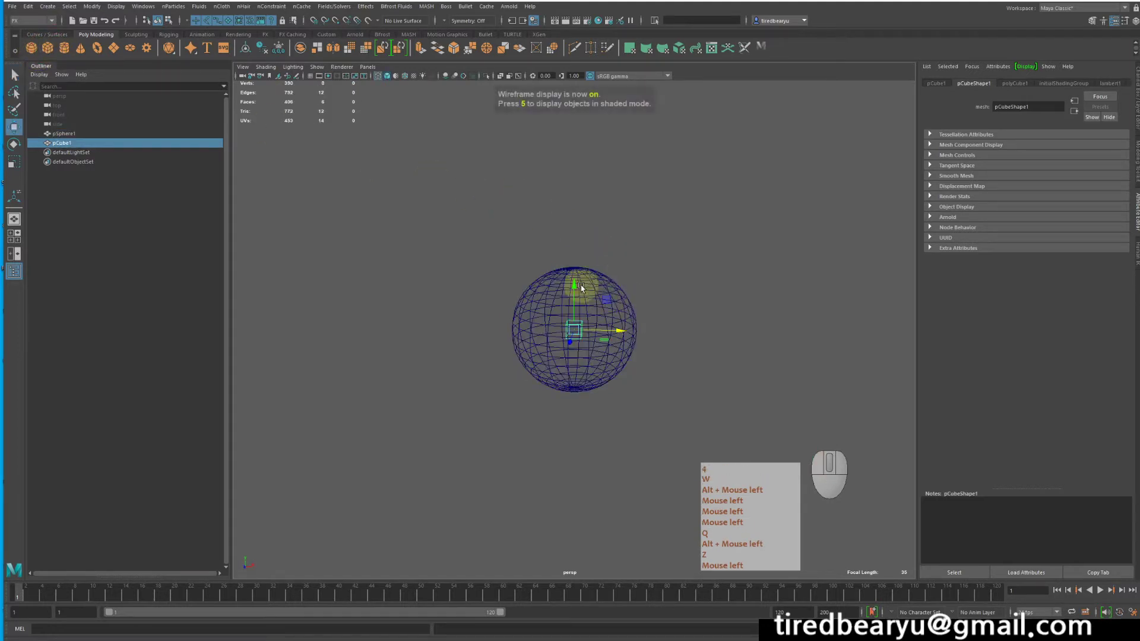
pyautogui.moveTo(580, 284); pyautogui.dragTo(587, 119)
pyautogui.press('z')
pyautogui.moveTo(574, 284); pyautogui.dragTo(575, 133)
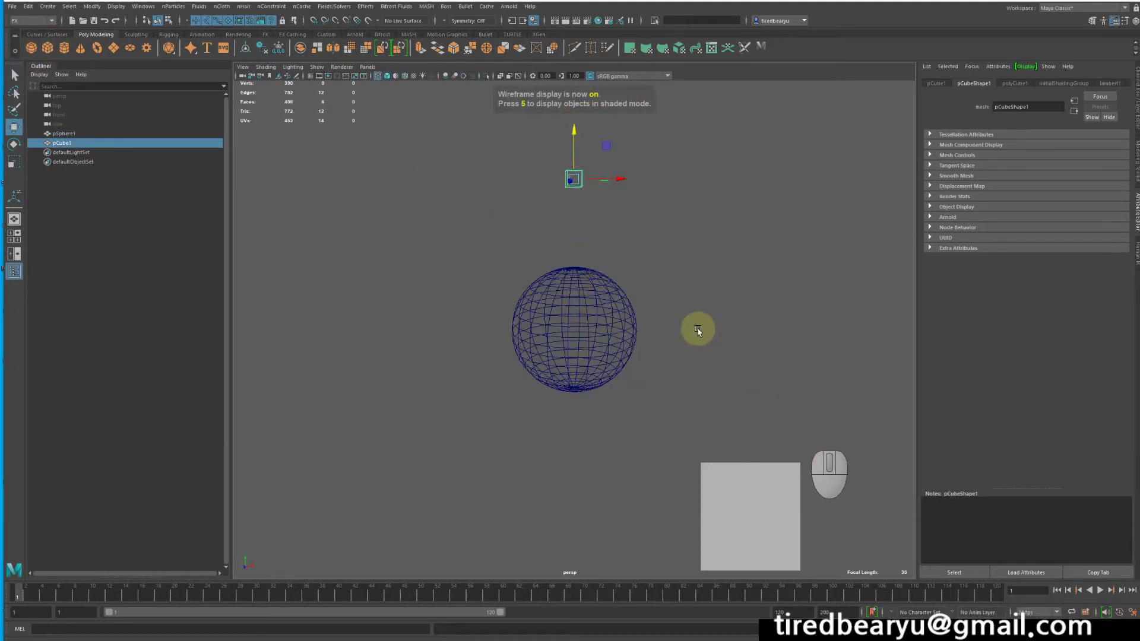
pyautogui.press('z')
# Step: Scale the cube down uniformly until it is a tiny block at the center of the sphere
pyautogui.keyDown('alt'); pyautogui.moveTo(697, 330); pyautogui.dragTo(674, 343); pyautogui.keyUp('alt')
pyautogui.keyDown('alt'); pyautogui.moveTo(674, 343); pyautogui.dragTo(735, 331, button='right'); pyautogui.keyUp('alt')
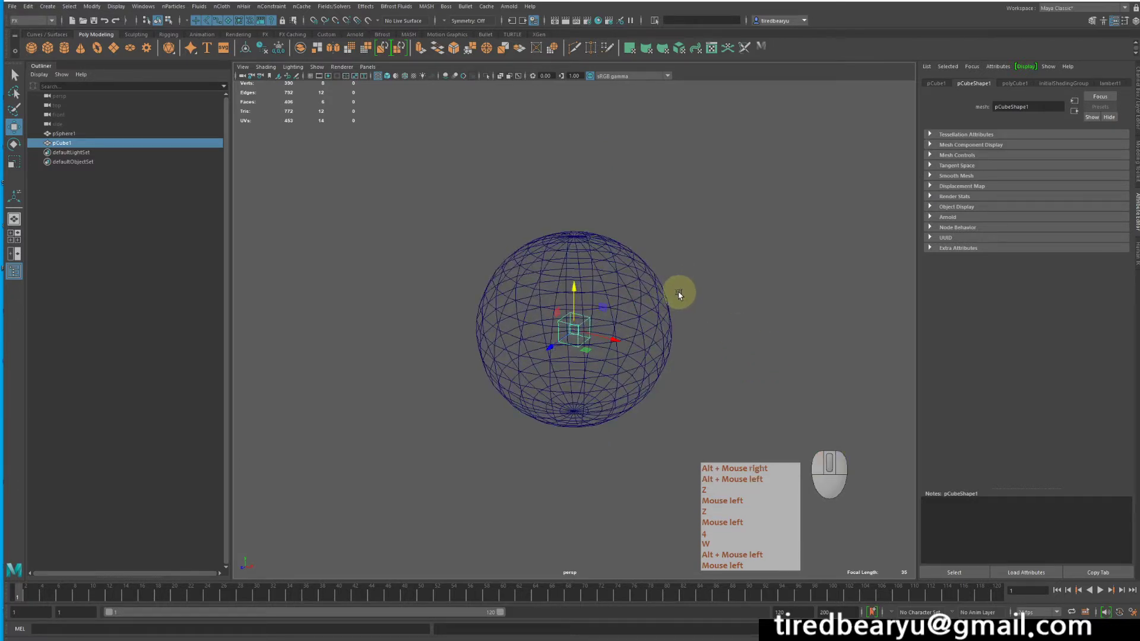
pyautogui.keyDown('alt'); pyautogui.moveTo(679, 295); pyautogui.dragTo(695, 273); pyautogui.keyUp('alt')
pyautogui.press('r')
pyautogui.moveTo(719, 268); pyautogui.dragTo(702, 269, button='middle')
pyautogui.press('q')
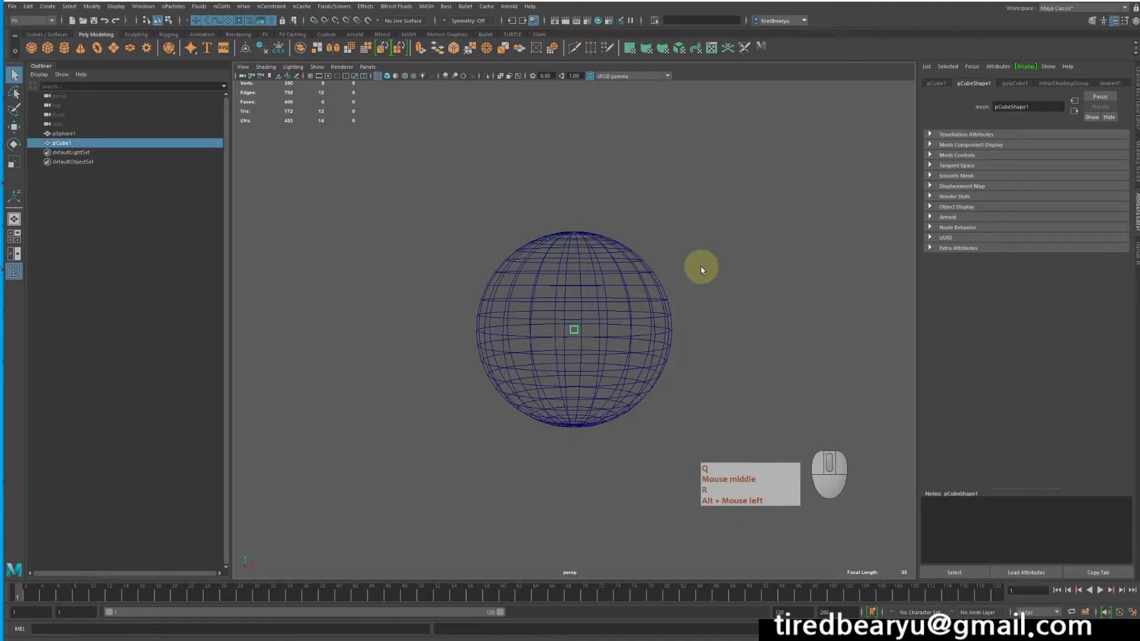
pyautogui.keyDown('alt'); pyautogui.moveTo(701, 270); pyautogui.dragTo(687, 287); pyautogui.keyUp('alt')
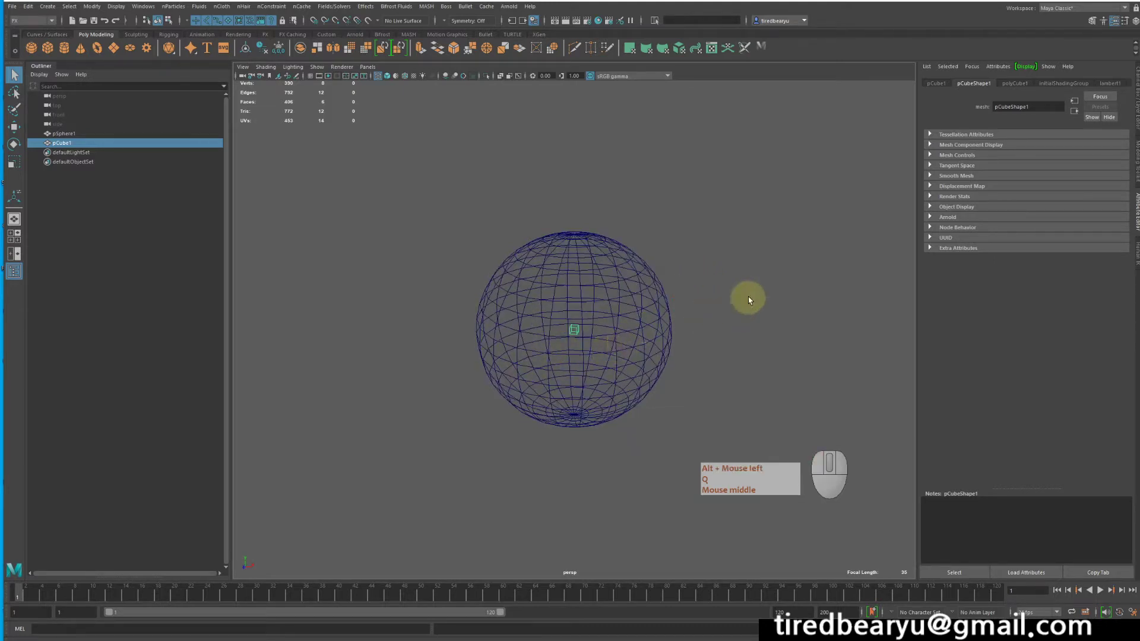
pyautogui.keyDown('alt'); pyautogui.moveTo(736, 279); pyautogui.dragTo(730, 280, button='middle'); pyautogui.keyUp('alt')
pyautogui.keyDown('alt'); pyautogui.moveTo(730, 280); pyautogui.dragTo(545, 339); pyautogui.keyUp('alt')
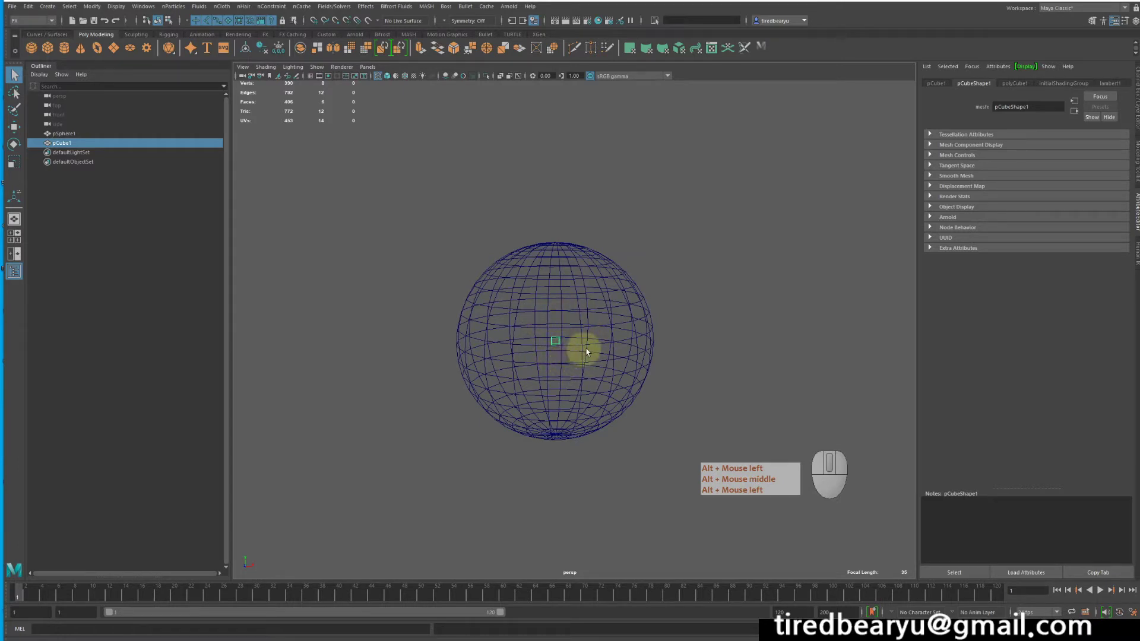
# Step: Duplicate the large sphere in place and check which Outliner entries are the two spheres and the cube
pyautogui.click(53, 133)
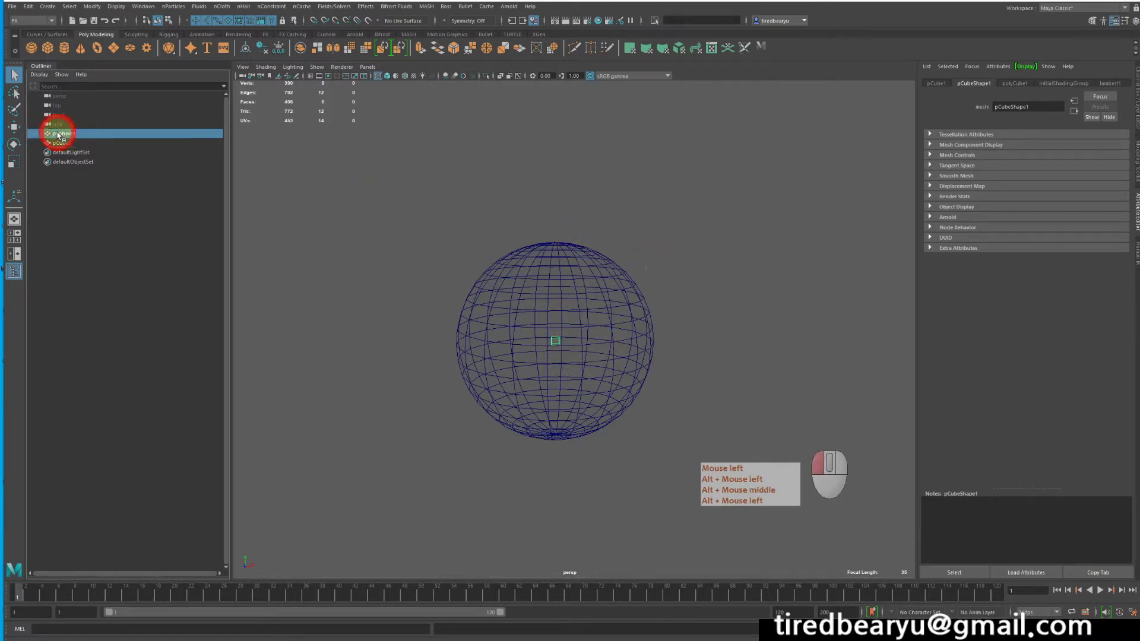
pyautogui.hotkey('ctrl', 'd')
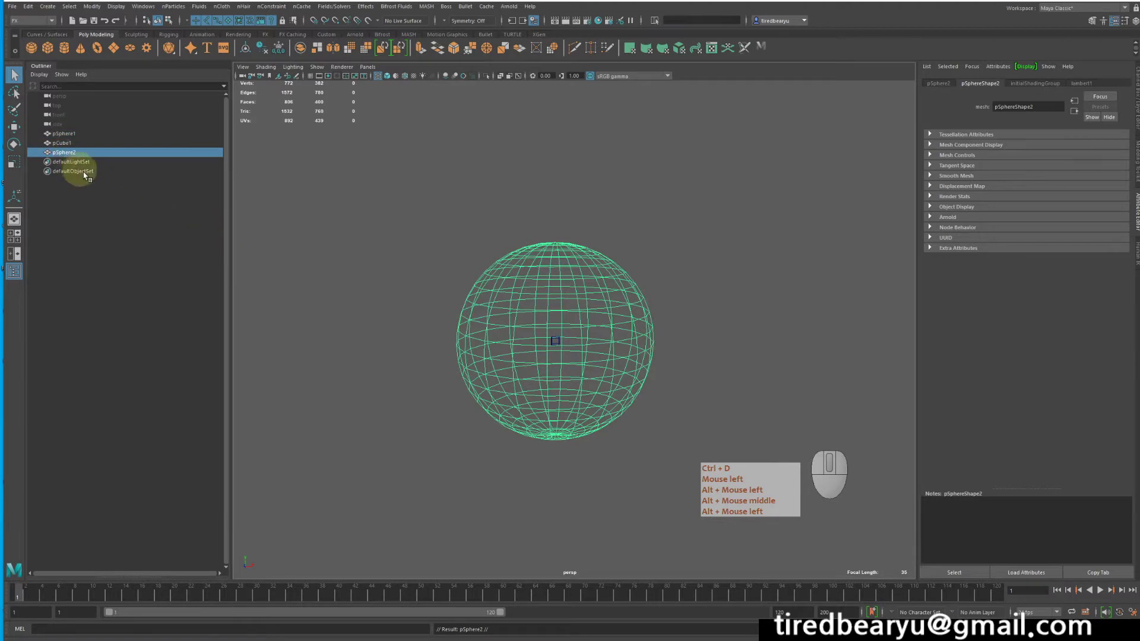
pyautogui.click(80, 133)
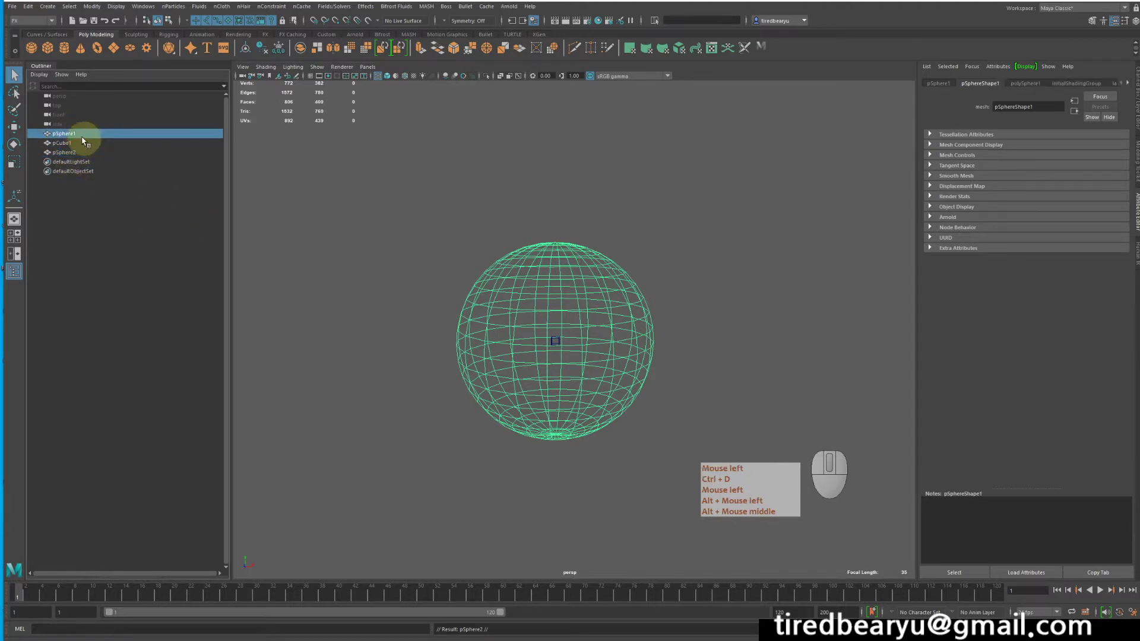
pyautogui.click(81, 163)
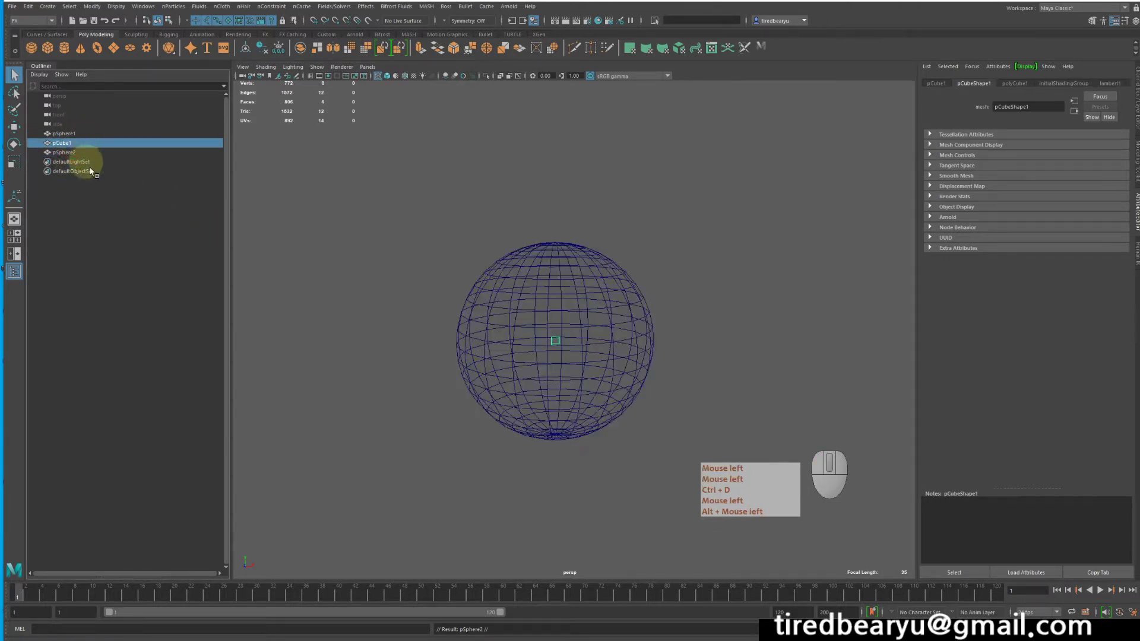
pyautogui.click(82, 152)
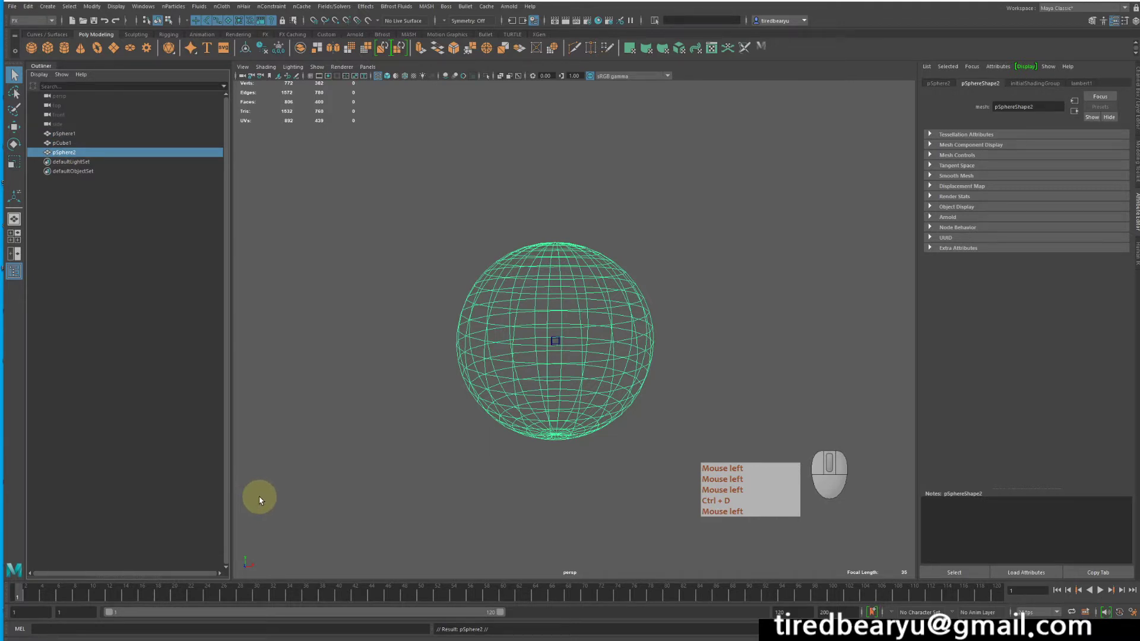
pyautogui.click(75, 143)
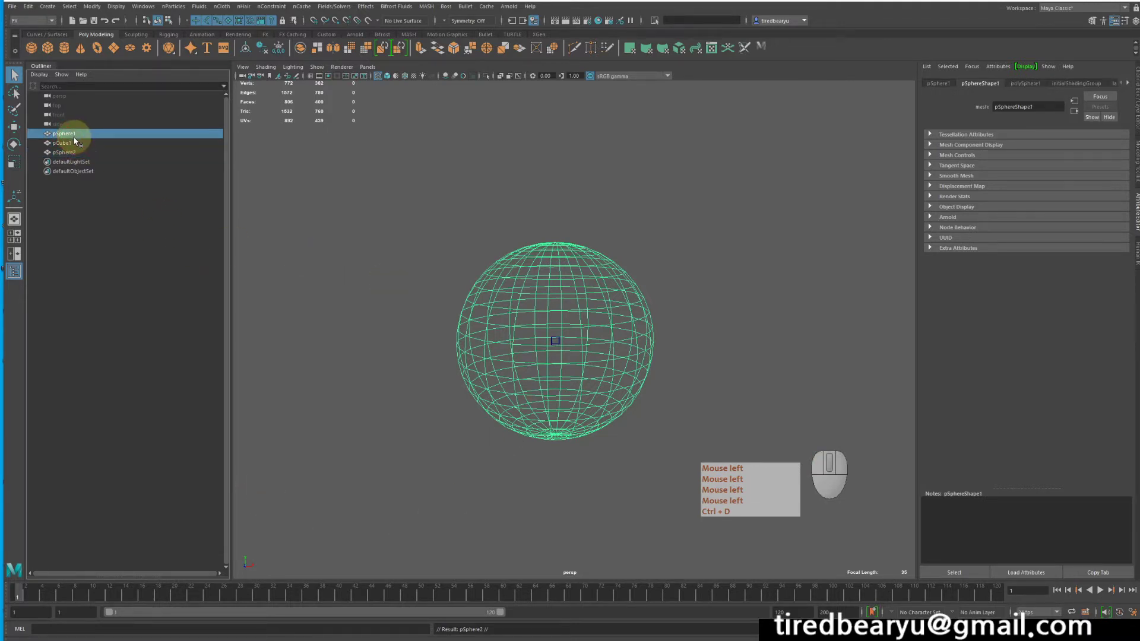
pyautogui.click(76, 152)
pyautogui.click(78, 134)
# Step: Create a MASH network from pCube1 in the MASH Editor and switch the viewport back to shaded display
pyautogui.click(78, 143)
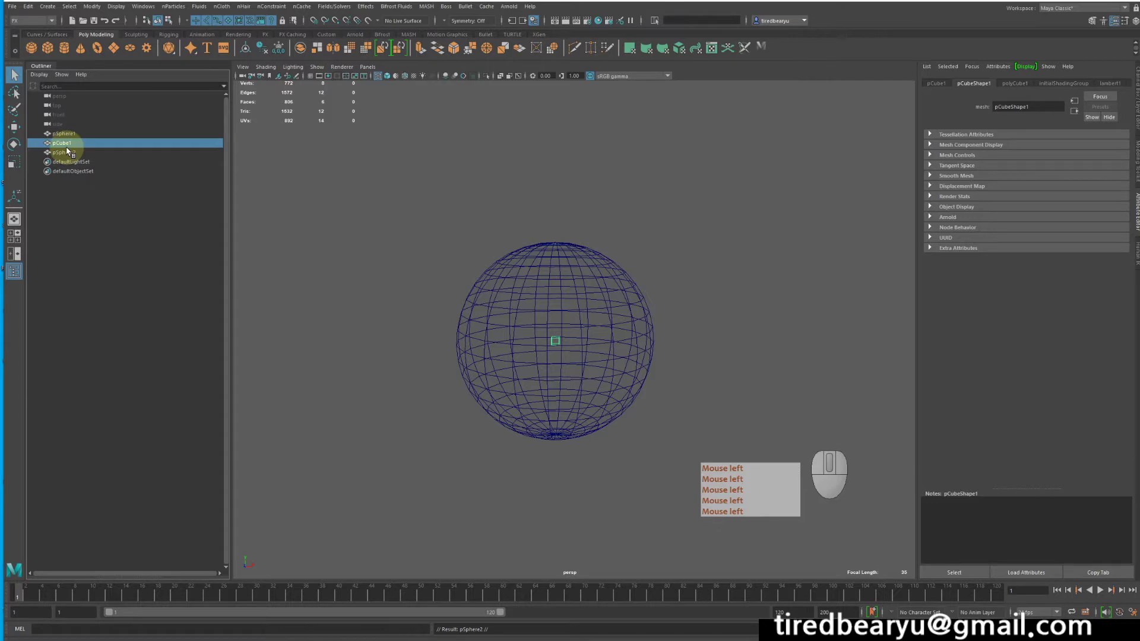
pyautogui.click(428, 7)
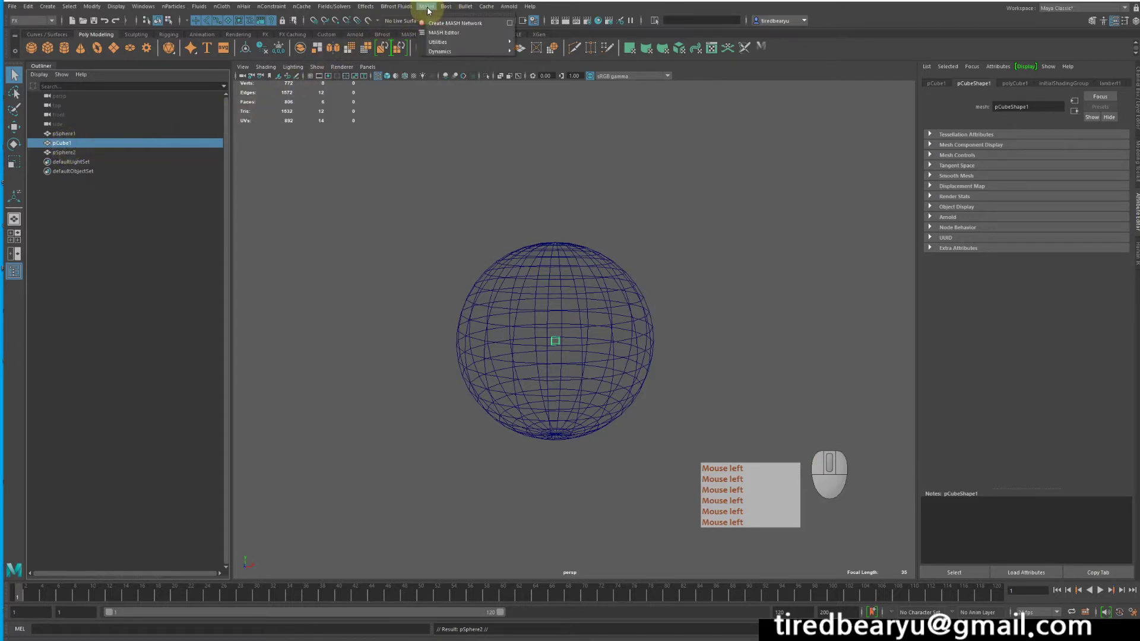
pyautogui.click(446, 34)
pyautogui.moveTo(298, 99); pyautogui.dragTo(291, 70)
pyautogui.click(266, 85)
pyautogui.click(288, 93)
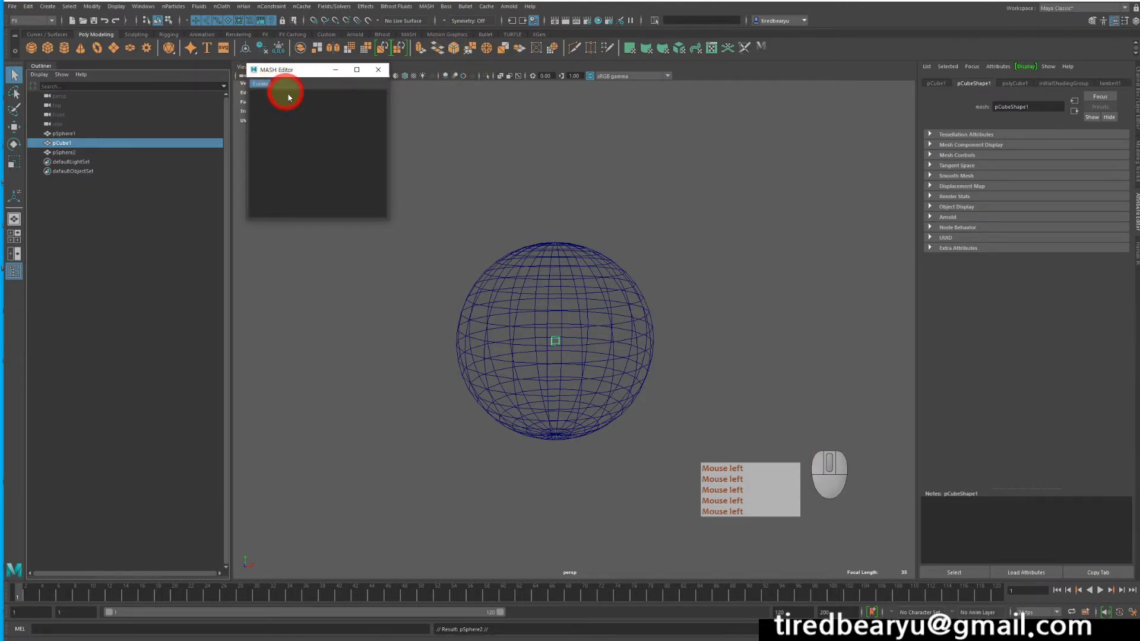
pyautogui.press('5')
pyautogui.moveTo(694, 231)
pyautogui.keyDown('alt'); pyautogui.mouseDown(button='middle')
pyautogui.moveTo(705, 241)
pyautogui.moveTo(629, 244)
pyautogui.mouseUp(button='middle'); pyautogui.keyUp('alt')
pyautogui.moveTo(629, 270); pyautogui.dragTo(668, 394)
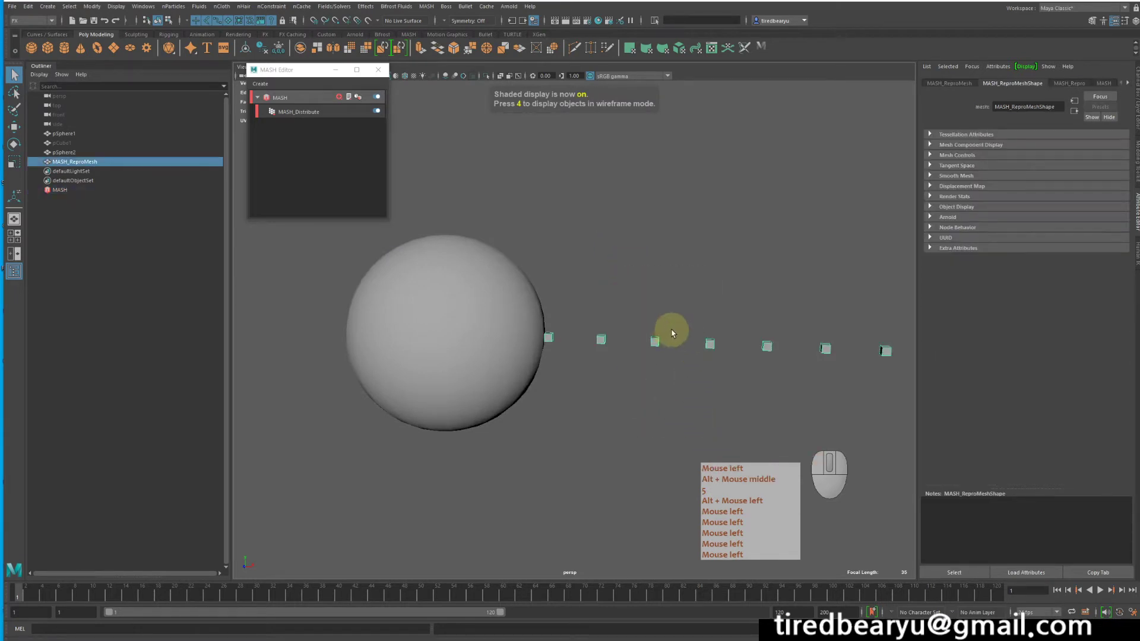
# Step: Set the distribution type of the MASH_Distribute node to Mesh
pyautogui.click(306, 112)
pyautogui.keyDown('alt'); pyautogui.moveTo(713, 224); pyautogui.dragTo(762, 218, button='middle'); pyautogui.keyUp('alt')
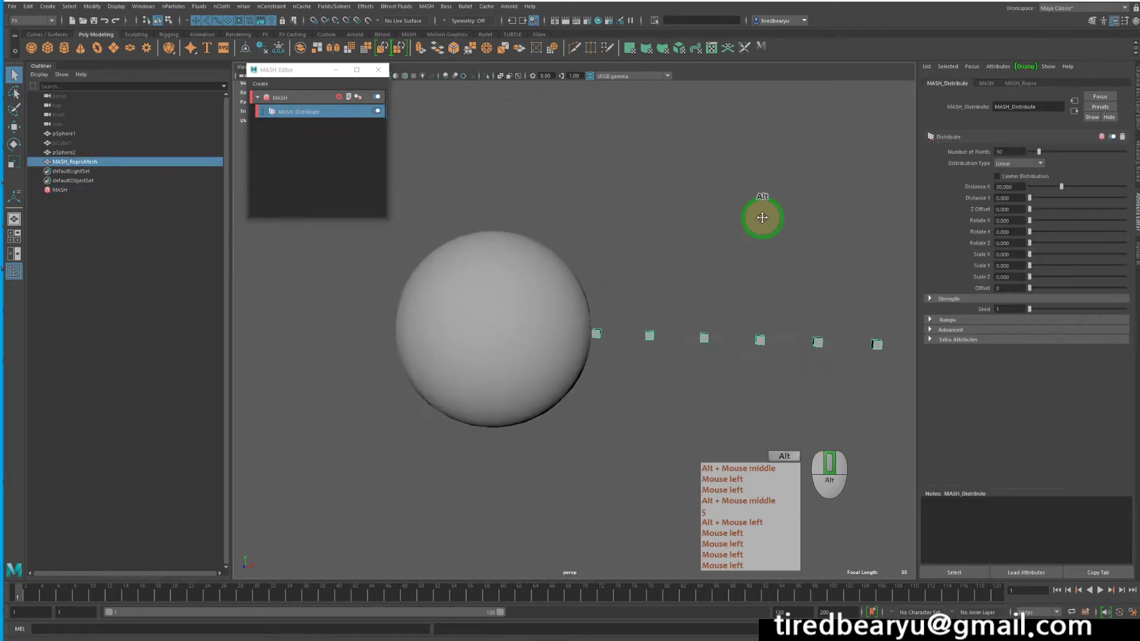
pyautogui.click(1009, 164)
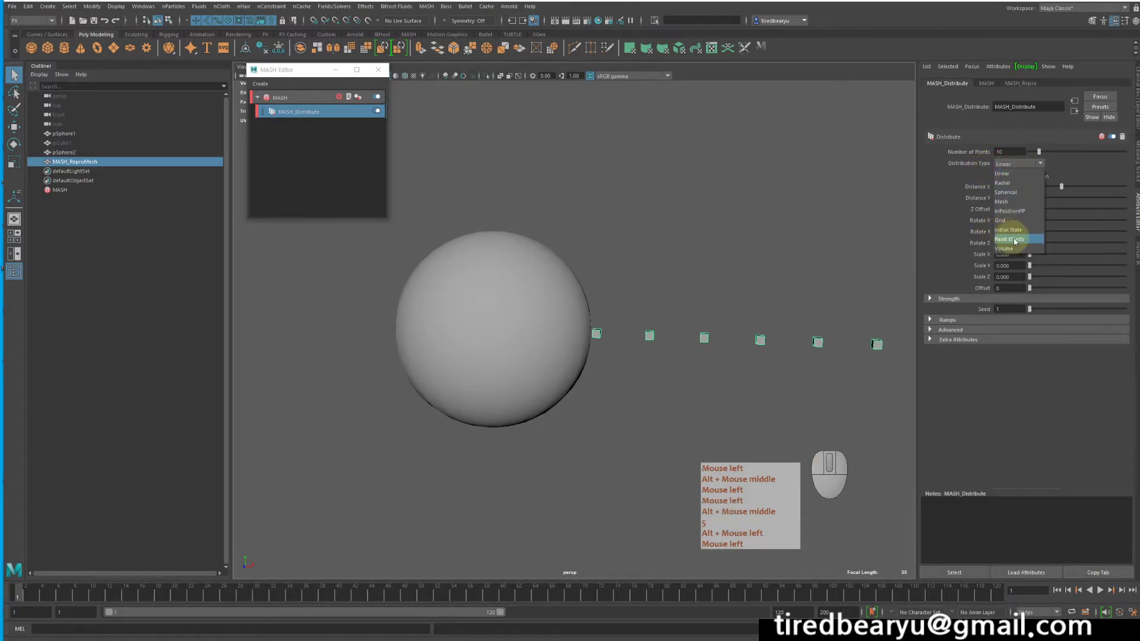
pyautogui.click(1009, 201)
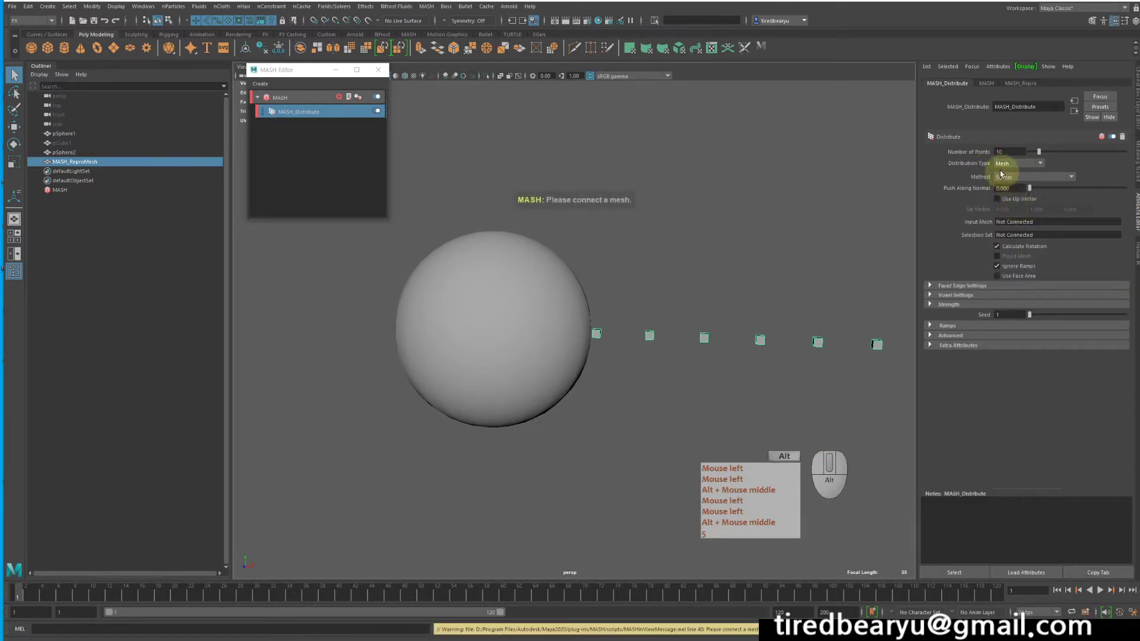
pyautogui.keyDown('alt'); pyautogui.moveTo(718, 196); pyautogui.dragTo(746, 193, button='middle'); pyautogui.keyUp('alt')
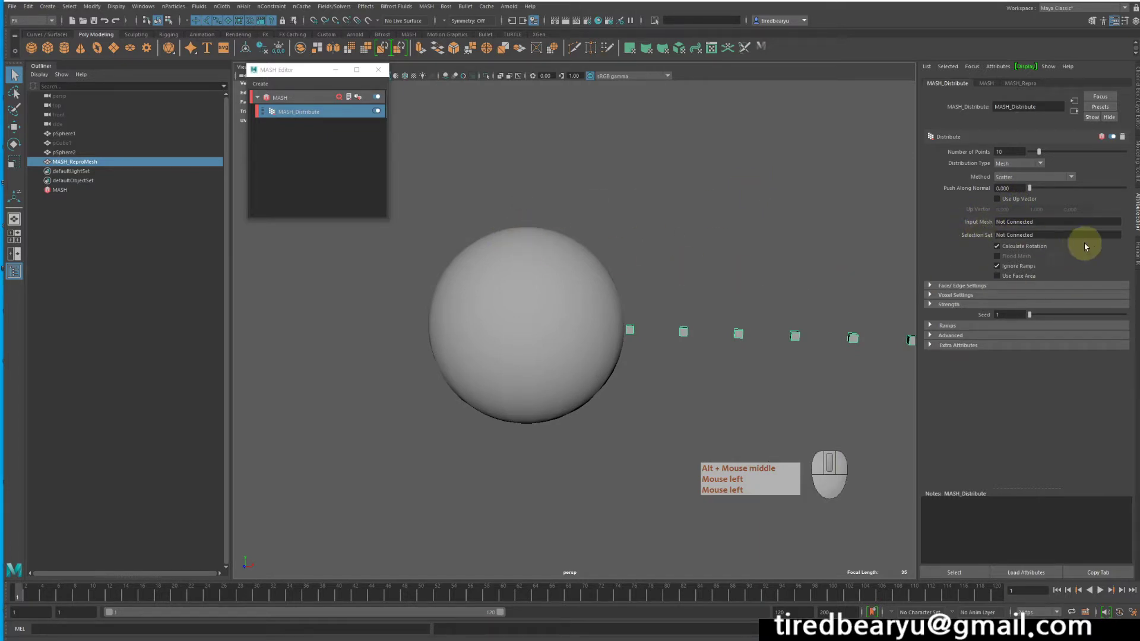
# Step: Connect pSphere1 as the input mesh of the MASH_Distribute node
pyautogui.click(72, 134)
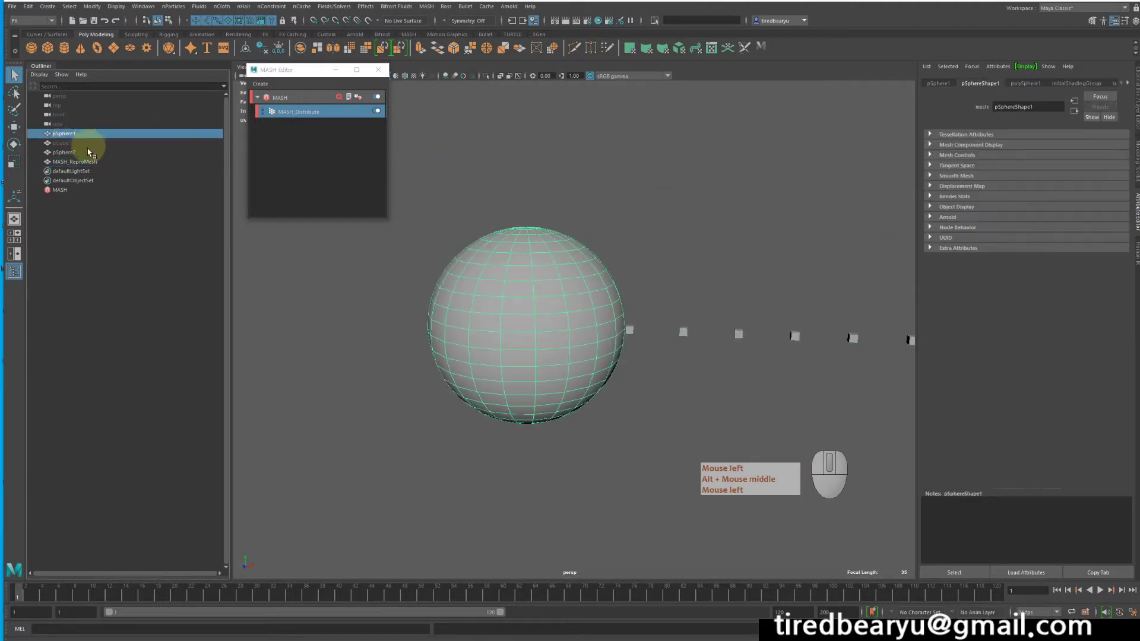
pyautogui.click(74, 153)
pyautogui.click(72, 134)
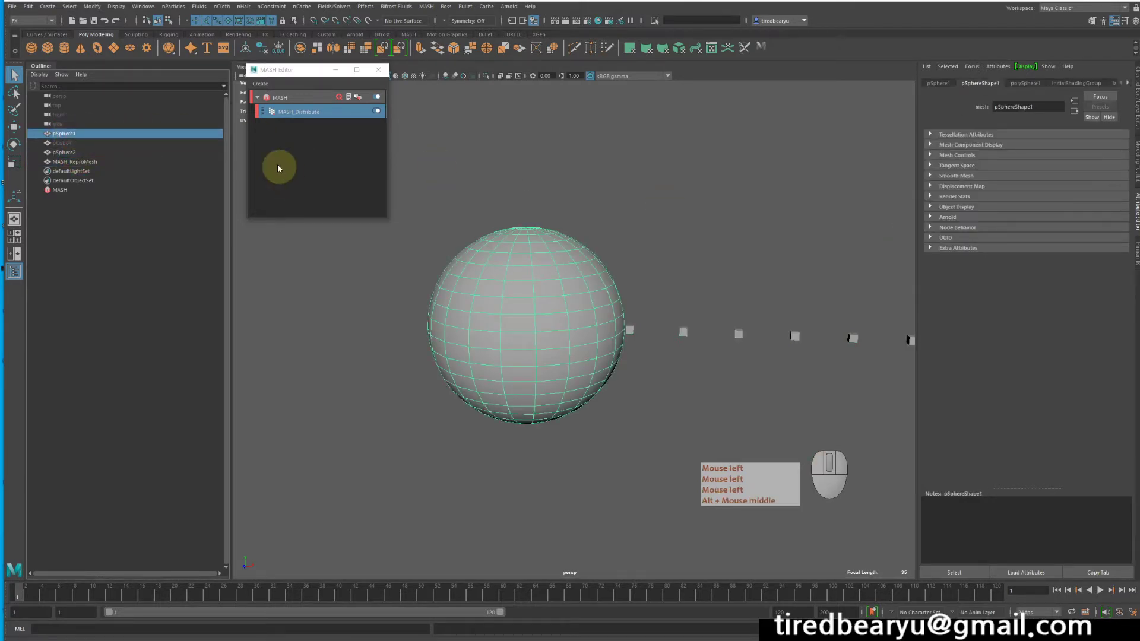
pyautogui.click(287, 112)
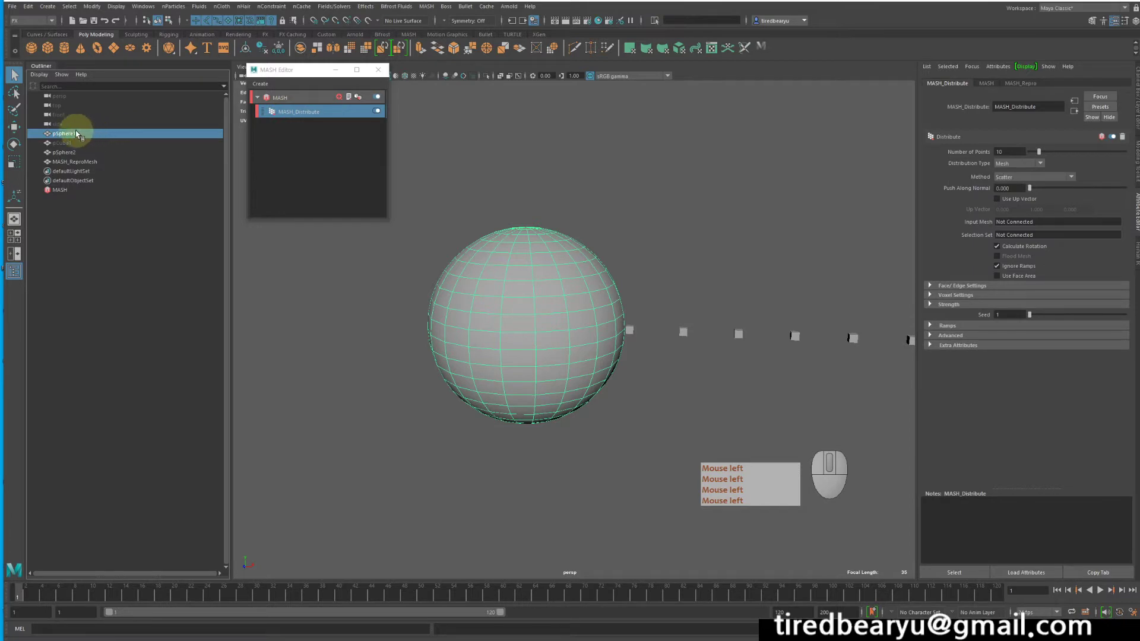
pyautogui.moveTo(89, 133); pyautogui.dragTo(1022, 223, button='middle')
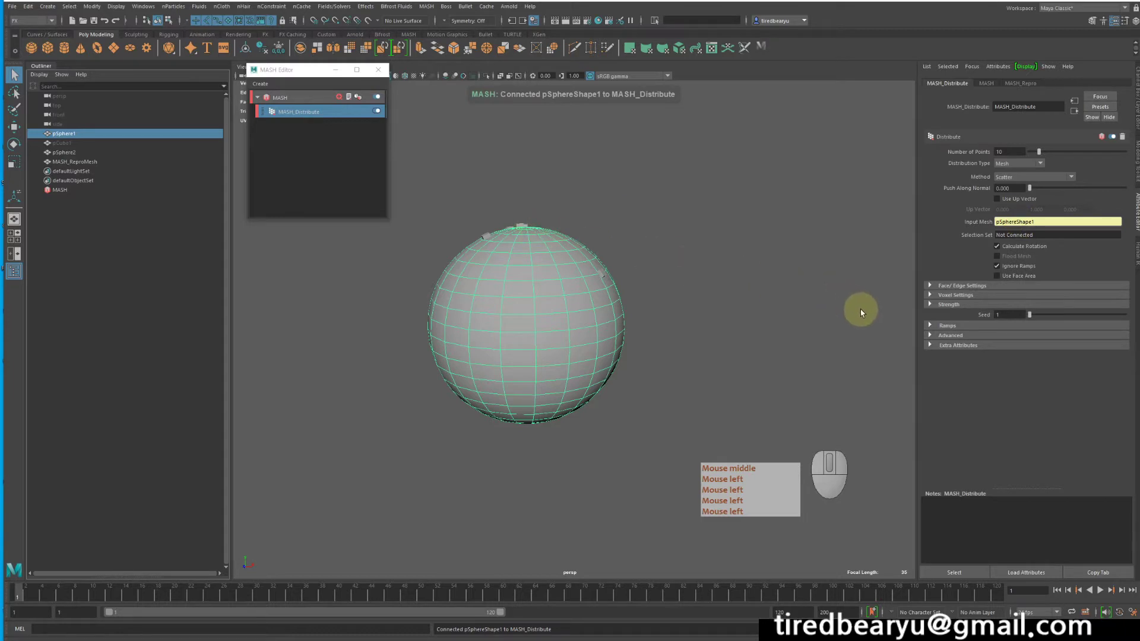
pyautogui.keyDown('alt'); pyautogui.moveTo(535, 244); pyautogui.dragTo(626, 230, button='middle'); pyautogui.keyUp('alt')
pyautogui.keyDown('alt'); pyautogui.moveTo(626, 229); pyautogui.dragTo(599, 214); pyautogui.keyUp('alt')
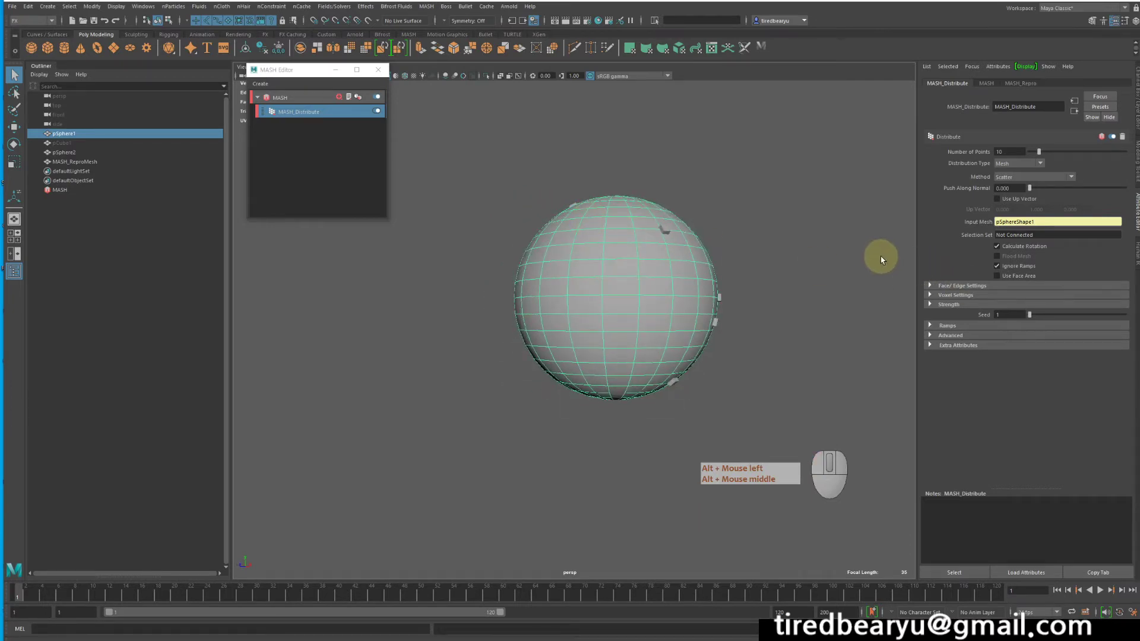
pyautogui.keyDown('alt'); pyautogui.moveTo(836, 284); pyautogui.dragTo(792, 254); pyautogui.keyUp('alt')
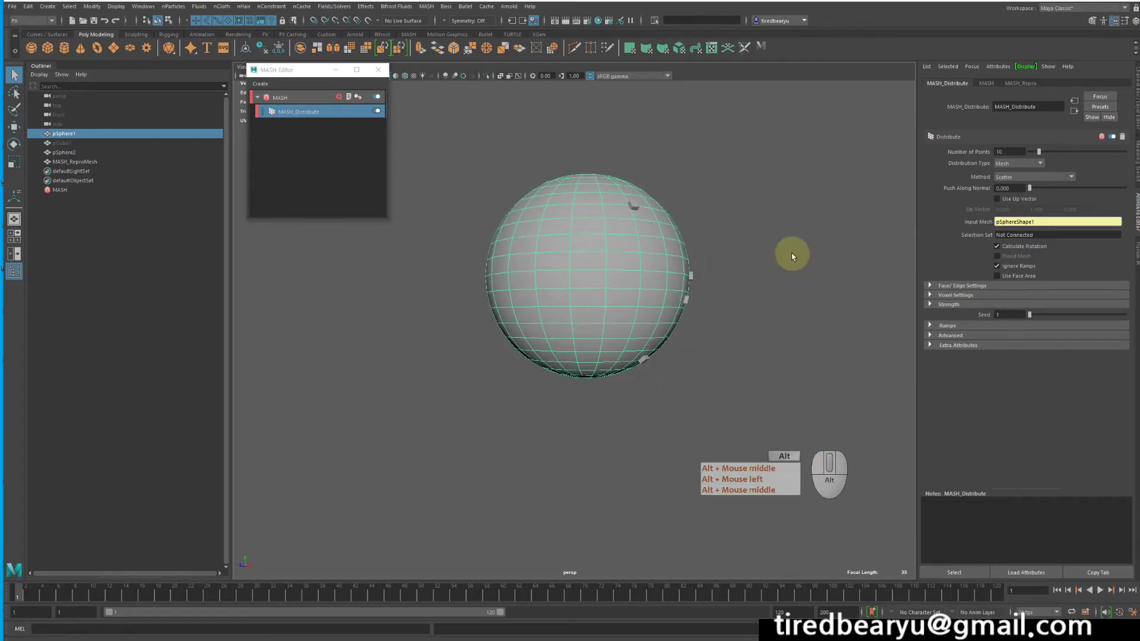
pyautogui.keyDown('alt'); pyautogui.moveTo(792, 254); pyautogui.dragTo(792, 257, button='middle'); pyautogui.keyUp('alt')
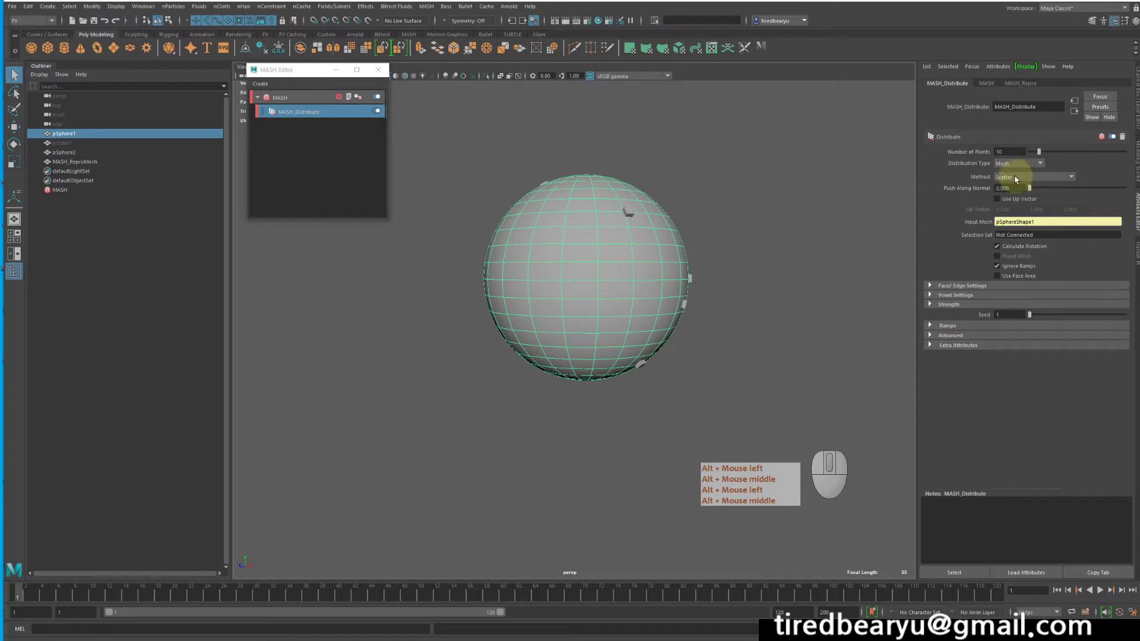
pyautogui.keyDown('alt'); pyautogui.moveTo(810, 186); pyautogui.dragTo(822, 189); pyautogui.keyUp('alt')
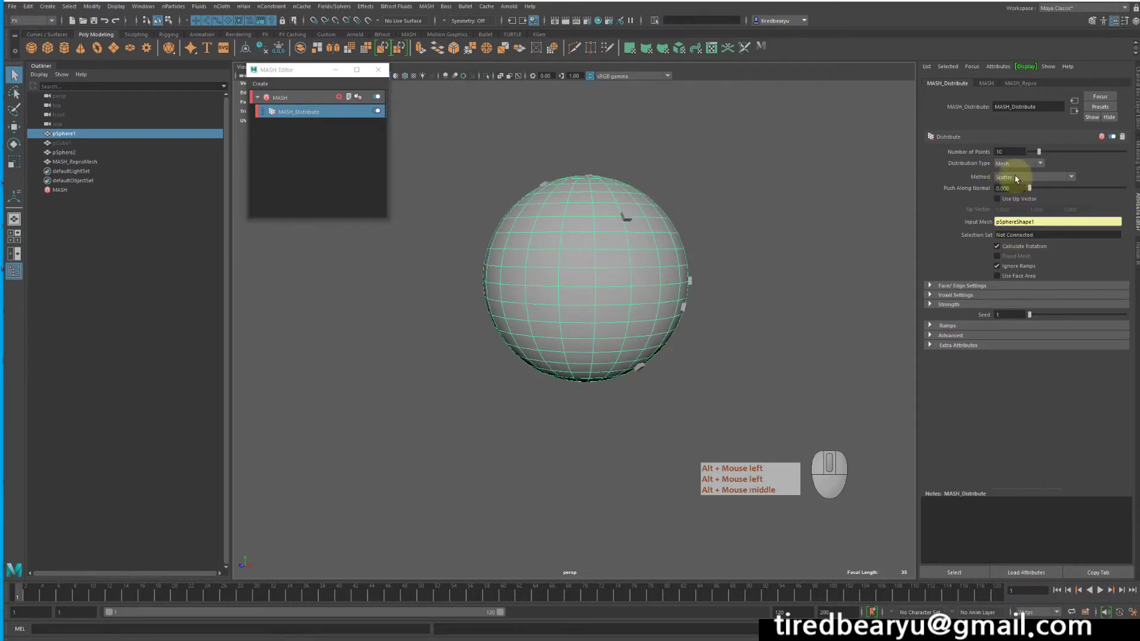
# Step: Set the MASH_Distribute method to Face Centre and enable Flood Mesh to place a cube on every sphere face
pyautogui.click(1016, 178)
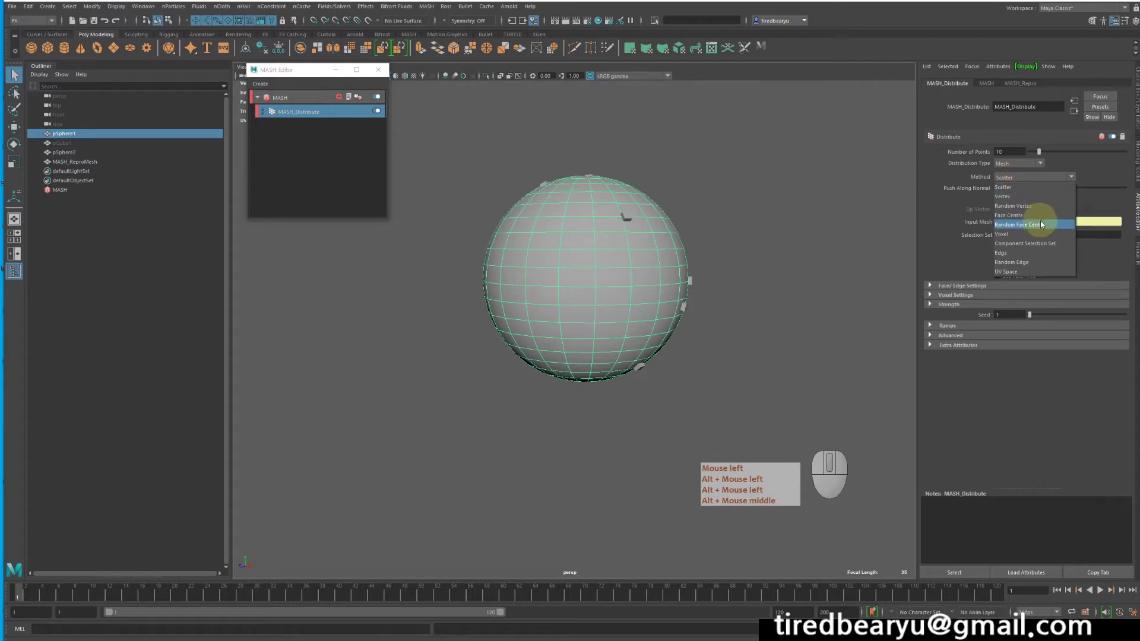
pyautogui.click(1010, 216)
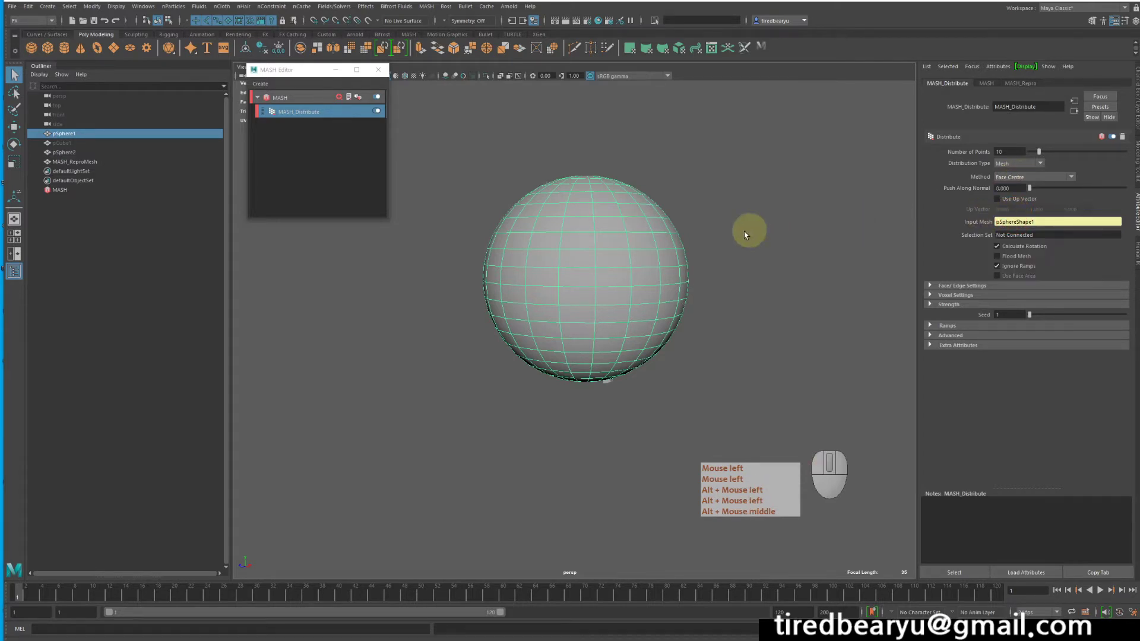
pyautogui.keyDown('alt'); pyautogui.moveTo(692, 242); pyautogui.dragTo(716, 237); pyautogui.keyUp('alt')
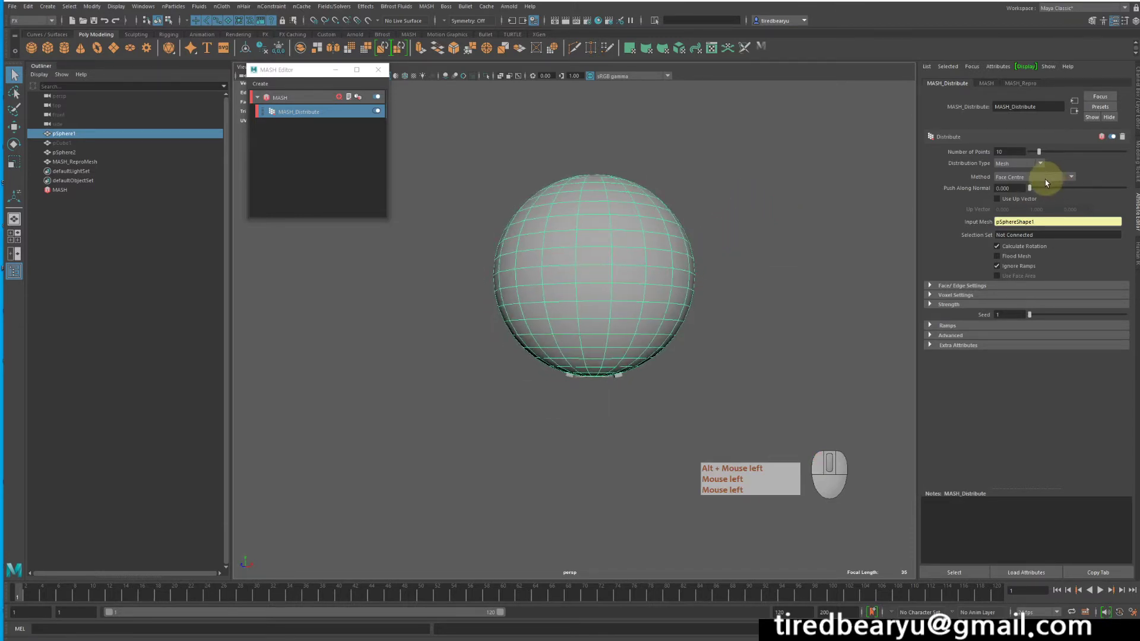
pyautogui.click(1018, 257)
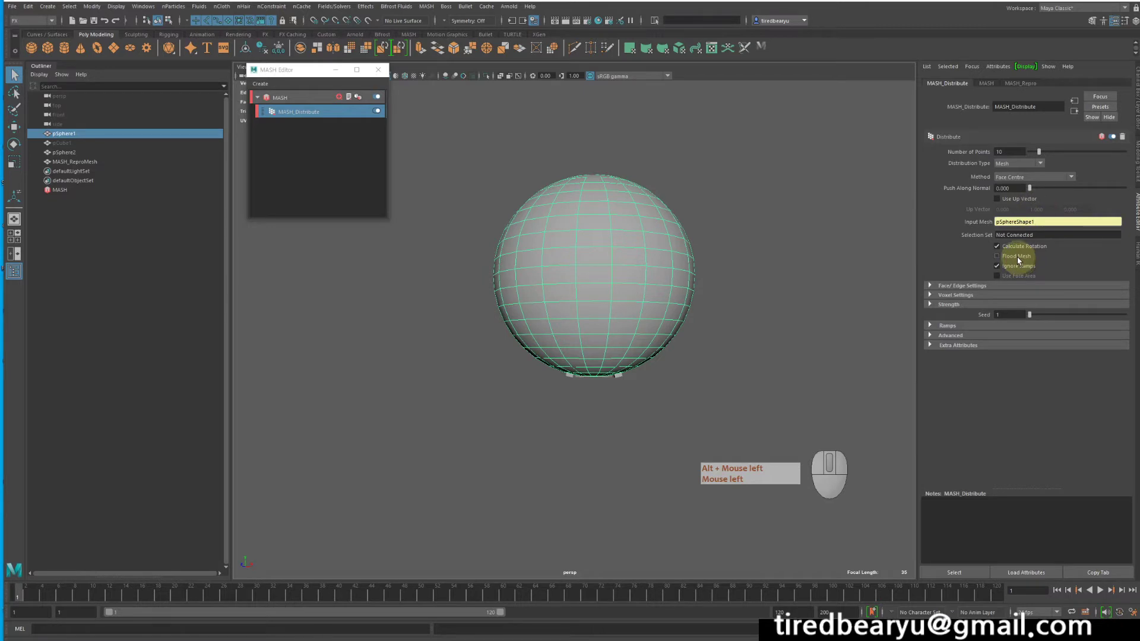
pyautogui.keyDown('alt'); pyautogui.moveTo(734, 280); pyautogui.dragTo(733, 310); pyautogui.keyUp('alt')
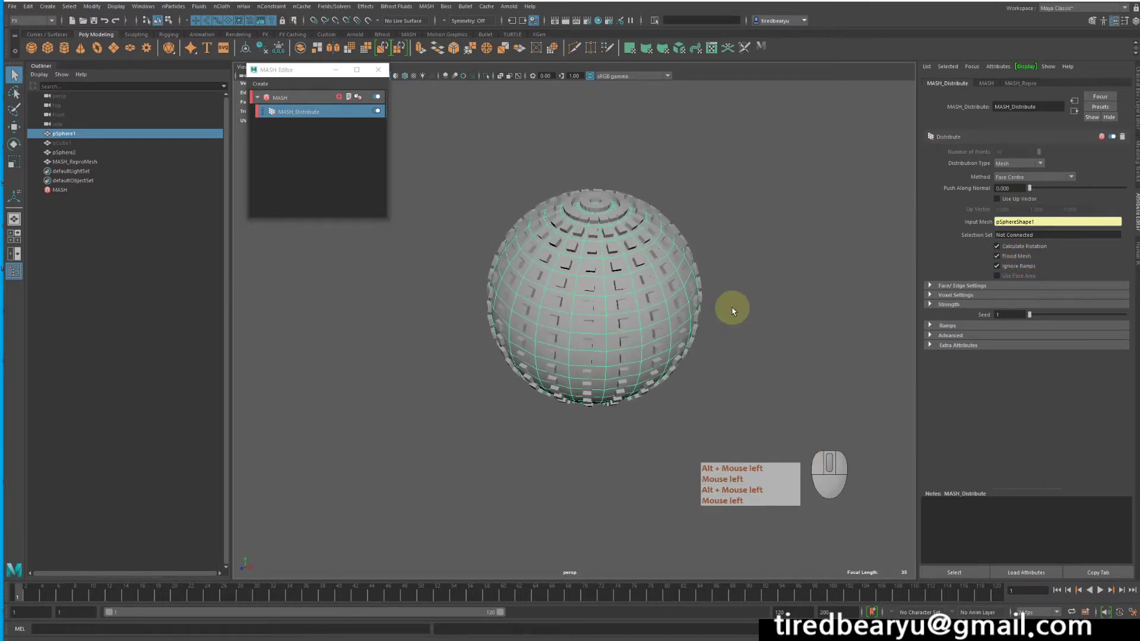
# Step: Toggle Flood Mesh off and on again and examine the cube distribution around the sphere
pyautogui.click(305, 99)
pyautogui.click(973, 84)
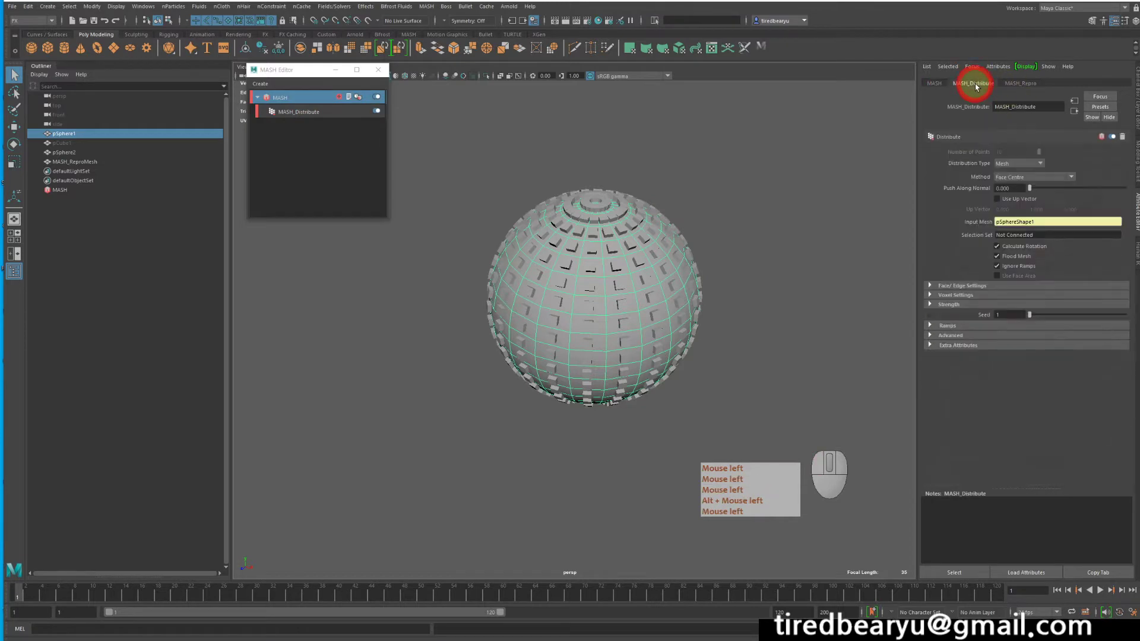
pyautogui.scroll(1, 1008, 172)
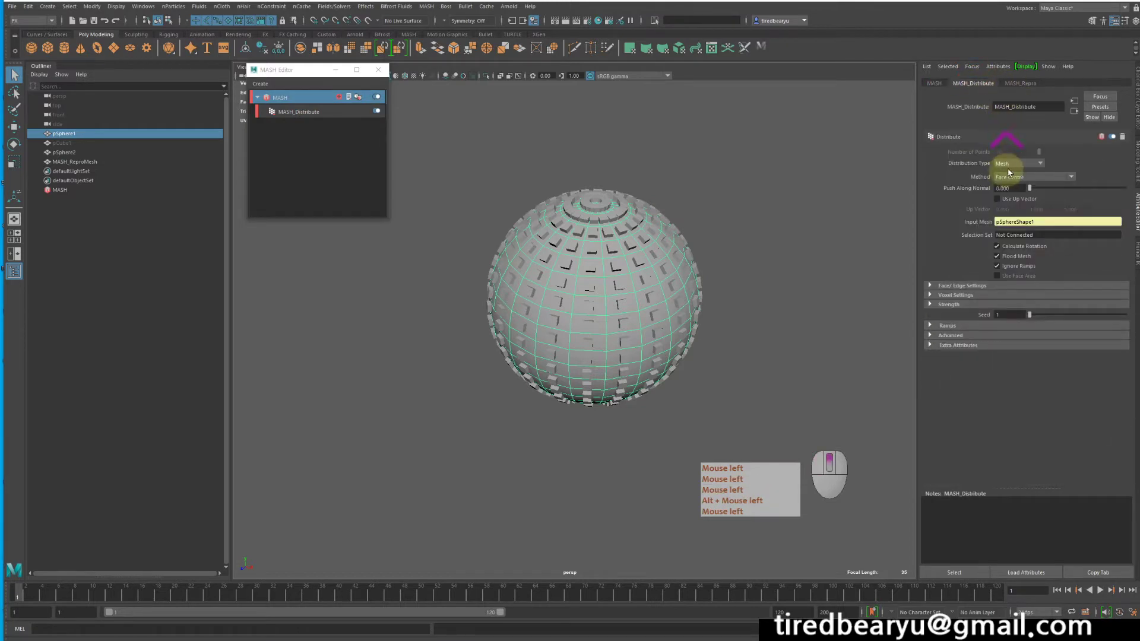
pyautogui.click(997, 255)
pyautogui.click(998, 256)
pyautogui.keyDown('alt'); pyautogui.moveTo(702, 284); pyautogui.dragTo(707, 225); pyautogui.keyUp('alt')
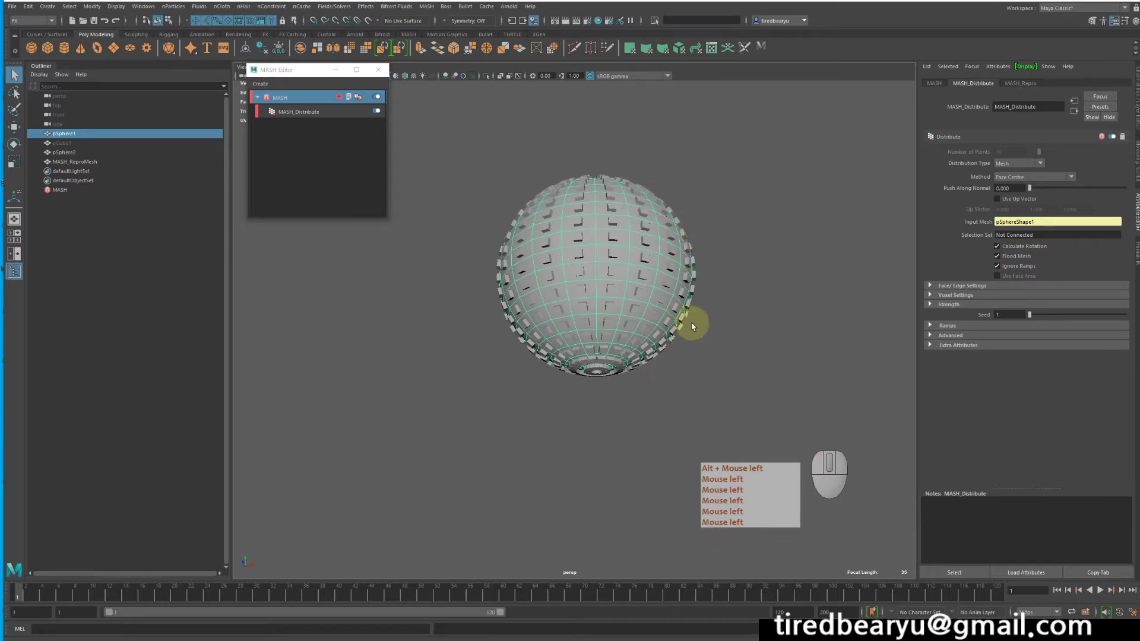
pyautogui.keyDown('alt'); pyautogui.moveTo(627, 216); pyautogui.dragTo(631, 242); pyautogui.keyUp('alt')
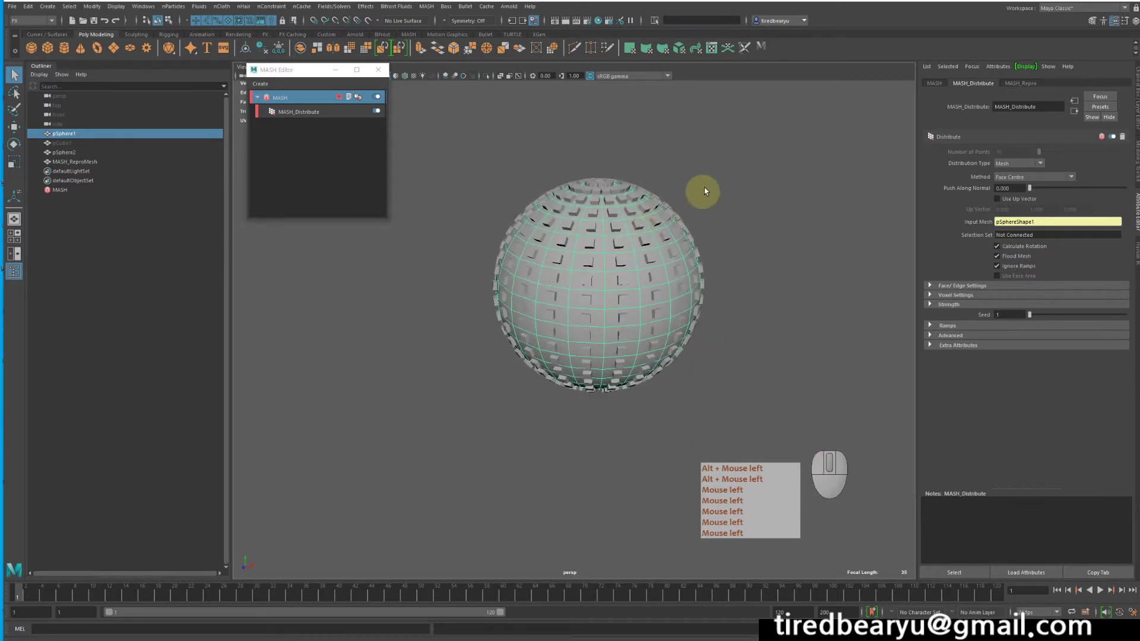
pyautogui.moveTo(698, 326)
pyautogui.keyDown('alt'); pyautogui.mouseDown()
pyautogui.moveTo(791, 305)
pyautogui.moveTo(740, 336)
pyautogui.moveTo(712, 326)
pyautogui.mouseUp(); pyautogui.keyUp('alt')
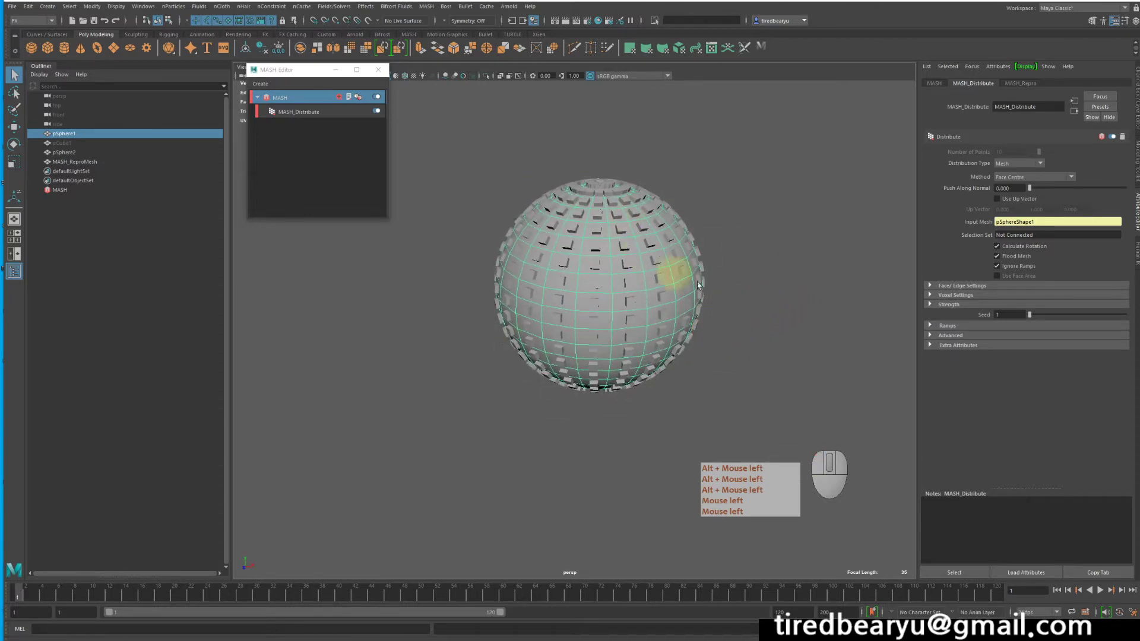
pyautogui.keyDown('alt'); pyautogui.moveTo(674, 273); pyautogui.dragTo(783, 320); pyautogui.keyUp('alt')
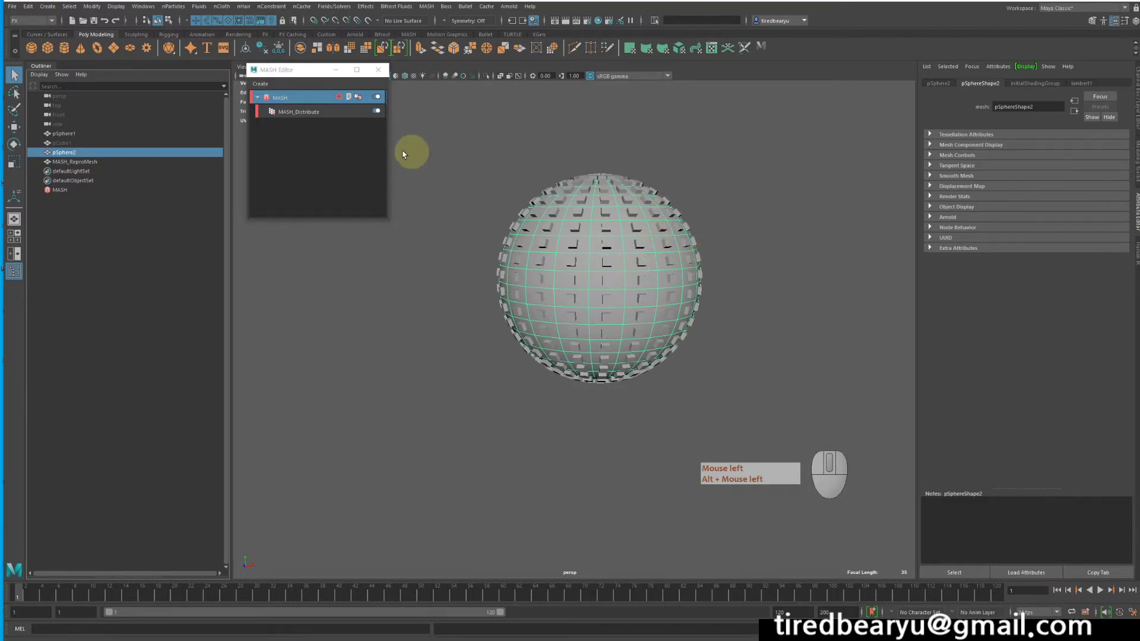
# Step: Add an Explode utility node to the MASH network
pyautogui.click(270, 99)
pyautogui.click(278, 99)
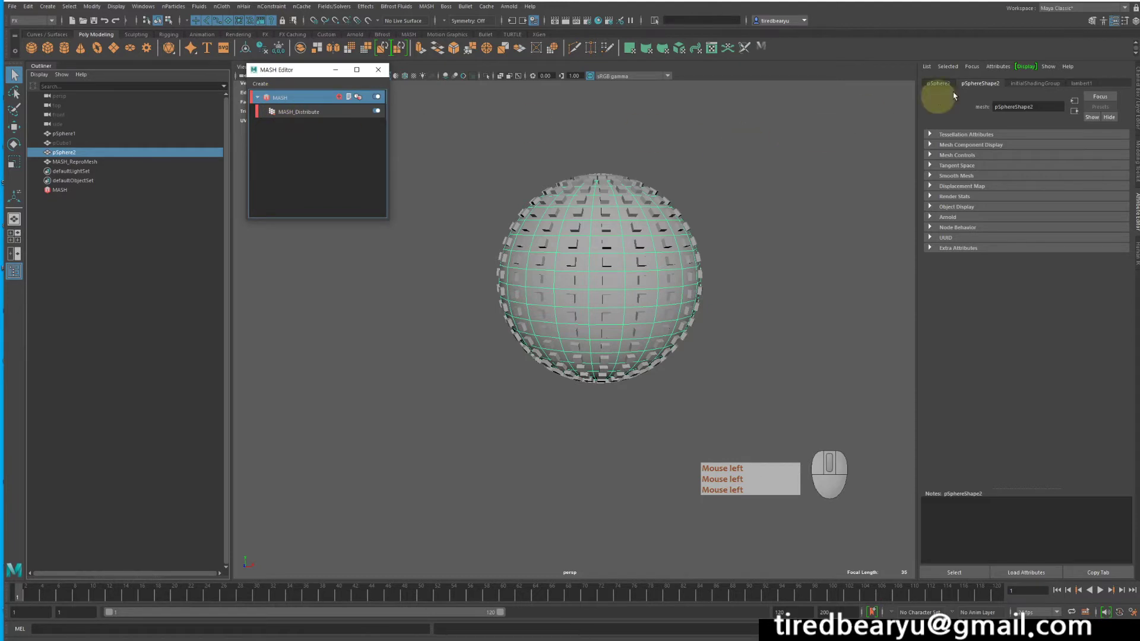
pyautogui.click(304, 106)
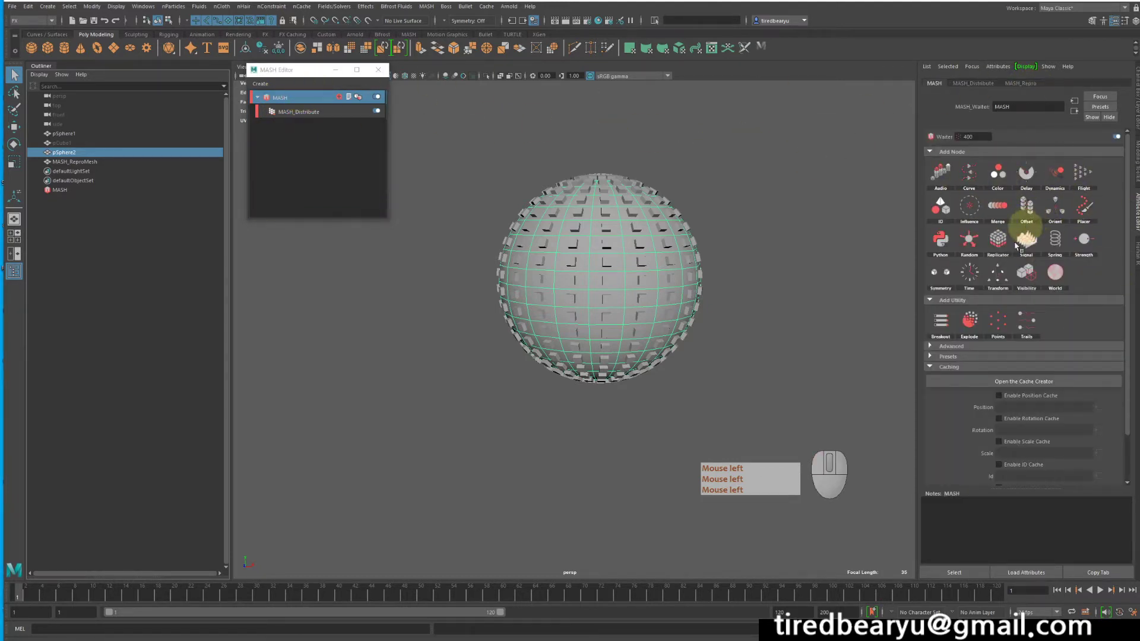
pyautogui.click(969, 321)
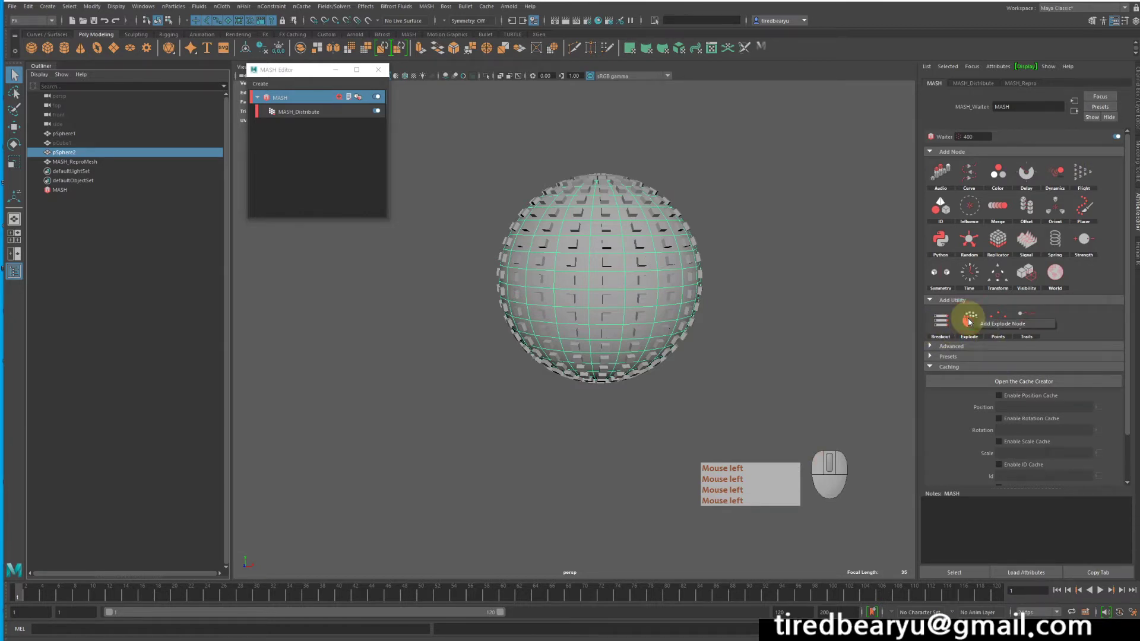
pyautogui.click(993, 323)
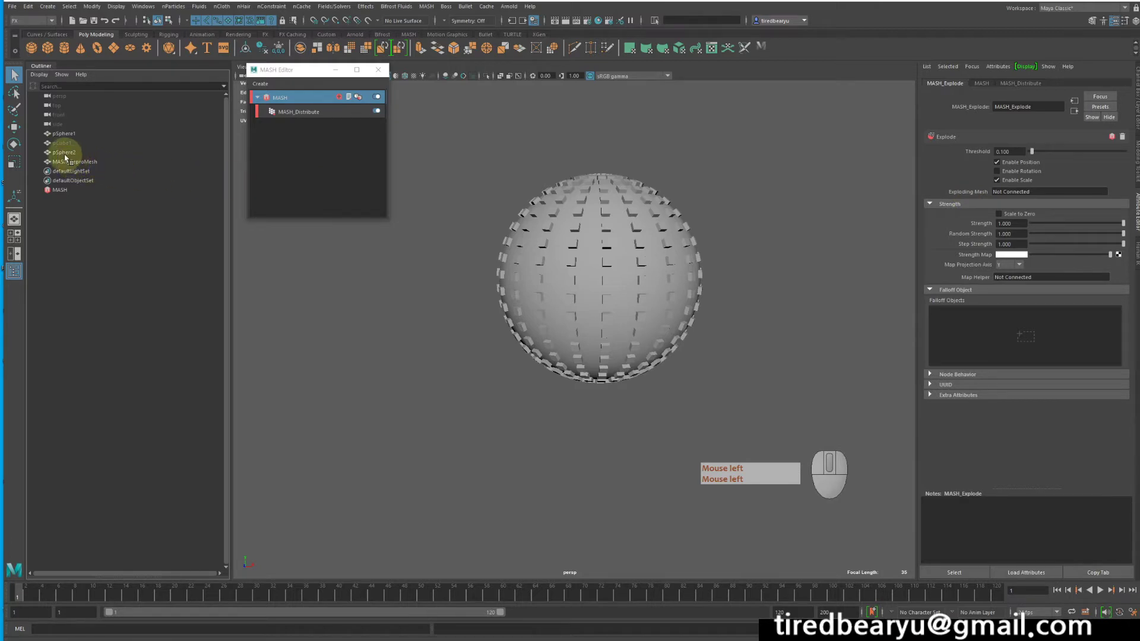
# Step: Connect pSphere2 as the exploding mesh of MASH_Explode and select its child mesh in the Outliner
pyautogui.moveTo(66, 160); pyautogui.dragTo(1046, 193, button='middle')
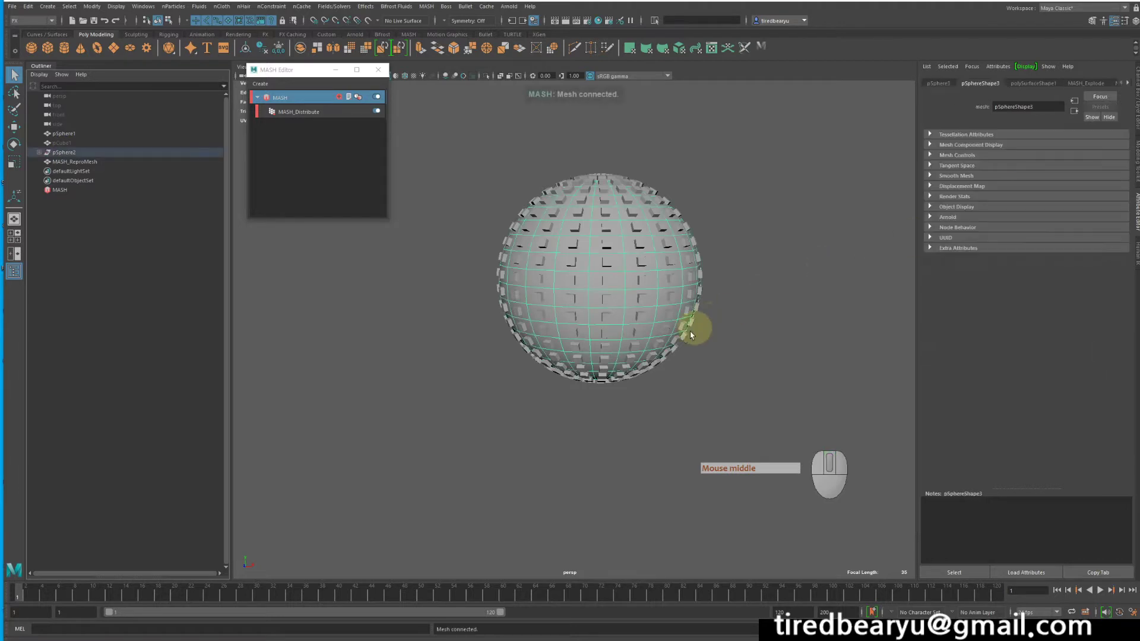
pyautogui.keyDown('alt'); pyautogui.moveTo(657, 356); pyautogui.dragTo(641, 351); pyautogui.keyUp('alt')
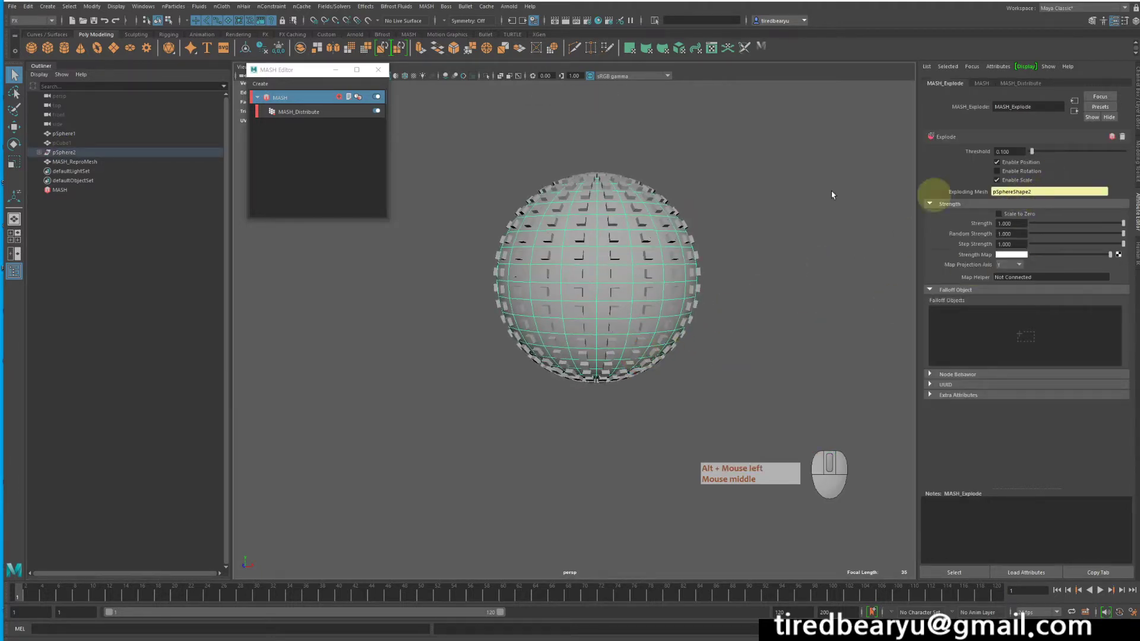
pyautogui.click(39, 153)
pyautogui.click(98, 164)
pyautogui.moveTo(106, 168); pyautogui.dragTo(76, 156)
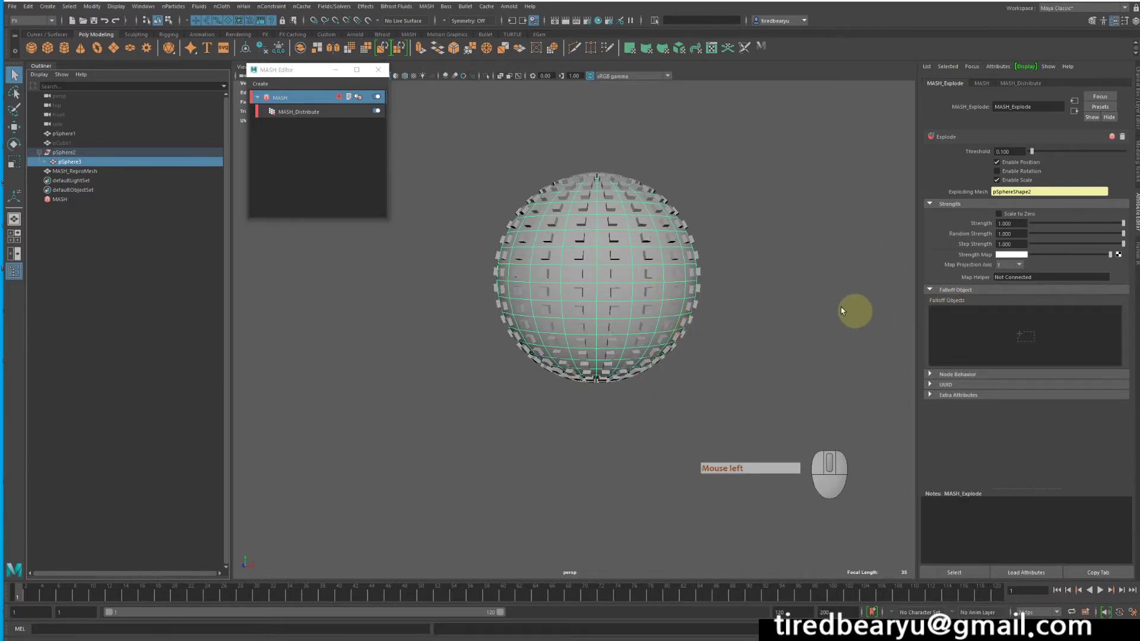
# Step: Add an Offset node to the MASH network and set its Offset Position Y to 1
pyautogui.click(273, 99)
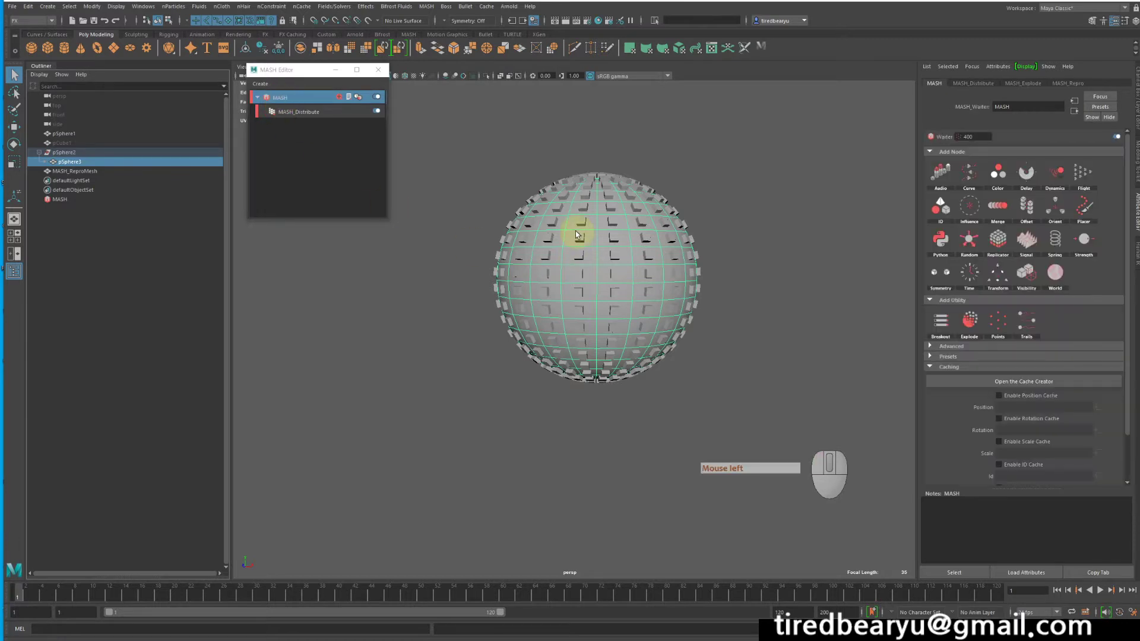
pyautogui.keyDown('alt'); pyautogui.moveTo(641, 228); pyautogui.dragTo(667, 219); pyautogui.keyUp('alt')
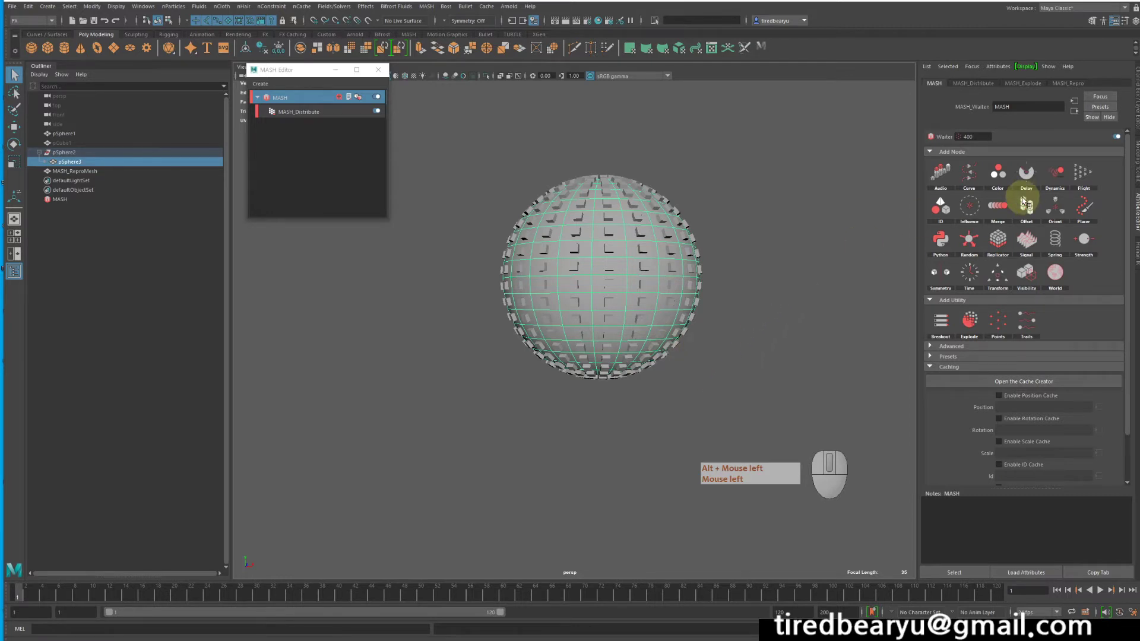
pyautogui.keyDown('alt'); pyautogui.moveTo(601, 240); pyautogui.dragTo(687, 280); pyautogui.keyUp('alt')
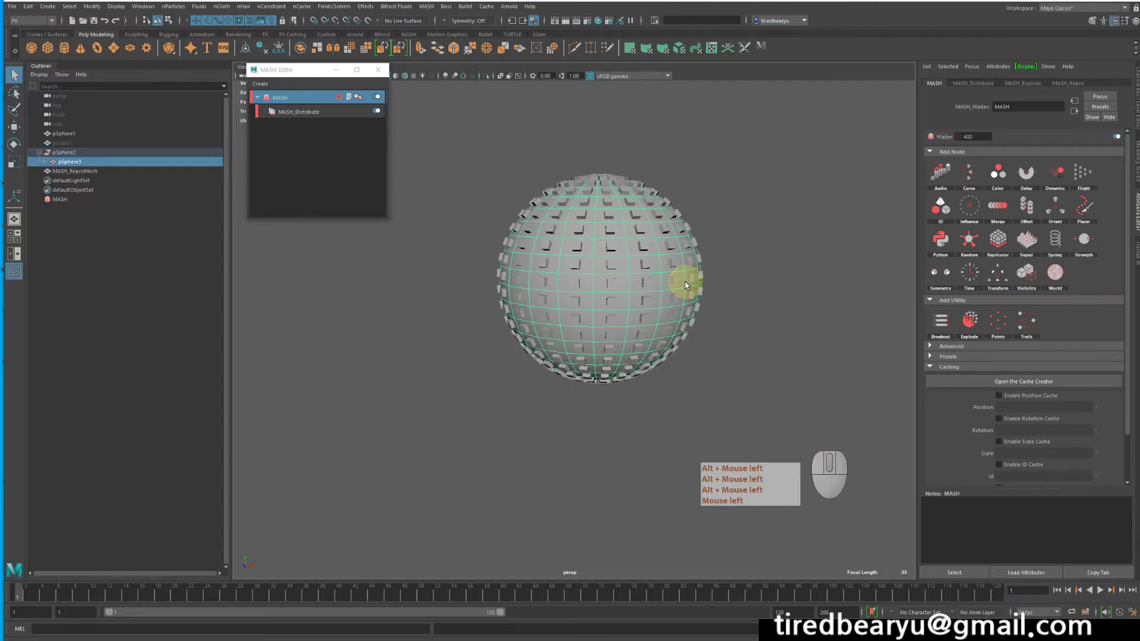
pyautogui.click(1027, 206)
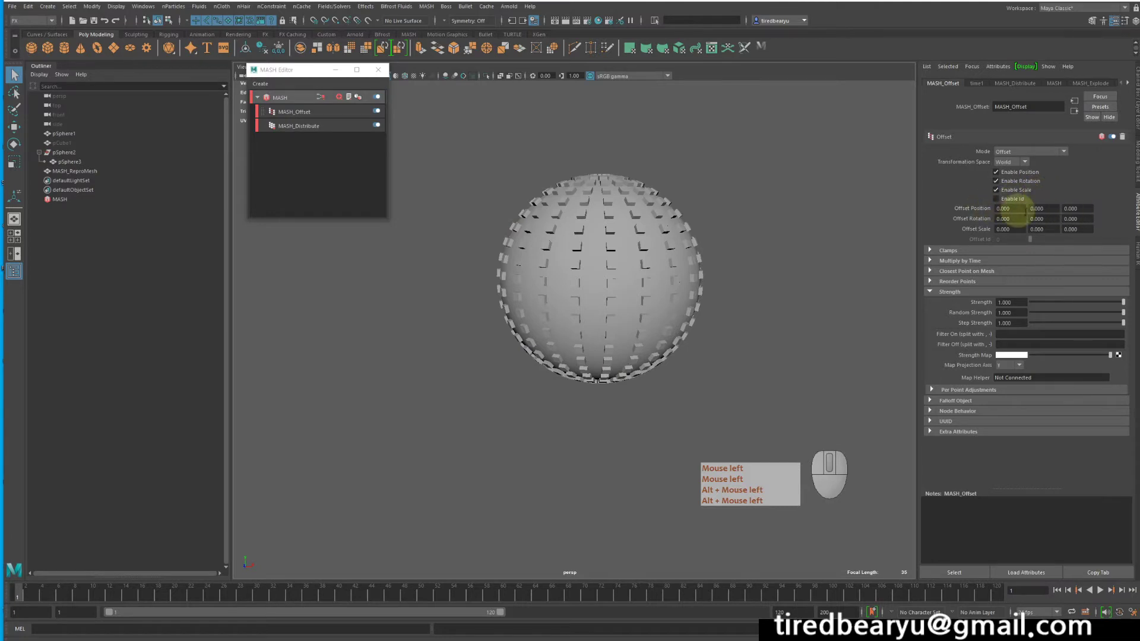
pyautogui.doubleClick(1047, 208)
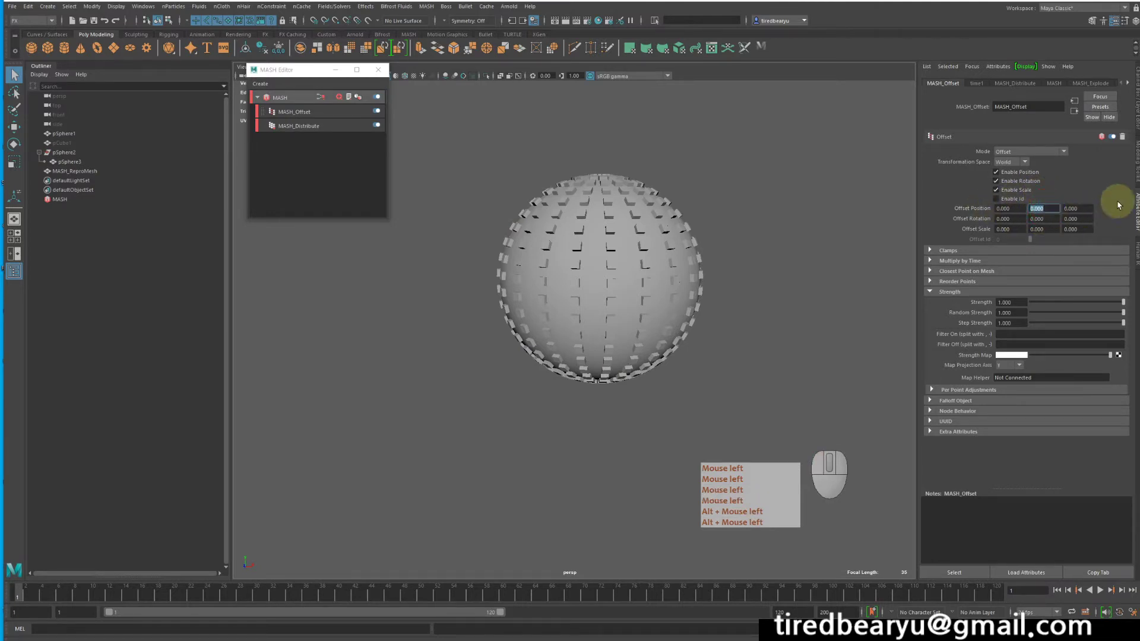
pyautogui.write('1')
pyautogui.press('Return')
pyautogui.keyDown('alt'); pyautogui.moveTo(730, 244); pyautogui.dragTo(731, 270, button='middle'); pyautogui.keyUp('alt')
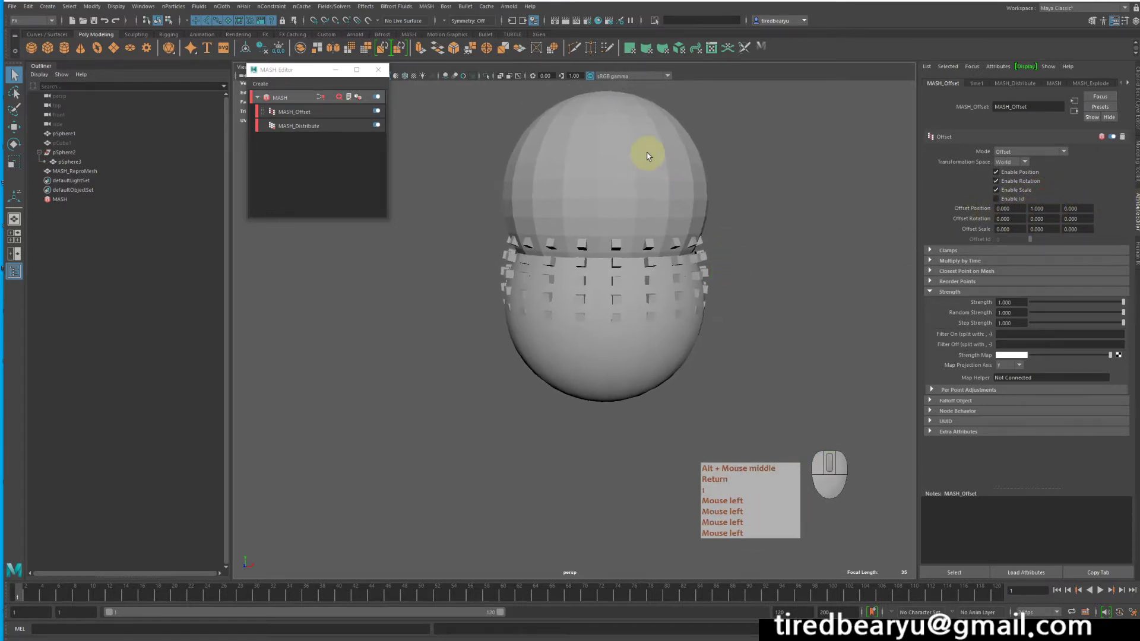
# Step: Compare the exploded sphere with the original pSphere1 in wireframe and shaded display
pyautogui.click(650, 153)
pyautogui.moveTo(607, 177)
pyautogui.keyDown('alt'); pyautogui.mouseDown()
pyautogui.moveTo(705, 208)
pyautogui.moveTo(733, 244)
pyautogui.moveTo(780, 243)
pyautogui.mouseUp(); pyautogui.keyUp('alt')
pyautogui.press('4')
pyautogui.press('5')
pyautogui.click(626, 331)
pyautogui.keyDown('alt'); pyautogui.moveTo(732, 365); pyautogui.dragTo(731, 348); pyautogui.keyUp('alt')
pyautogui.press('4')
pyautogui.press('5')
pyautogui.press('4')
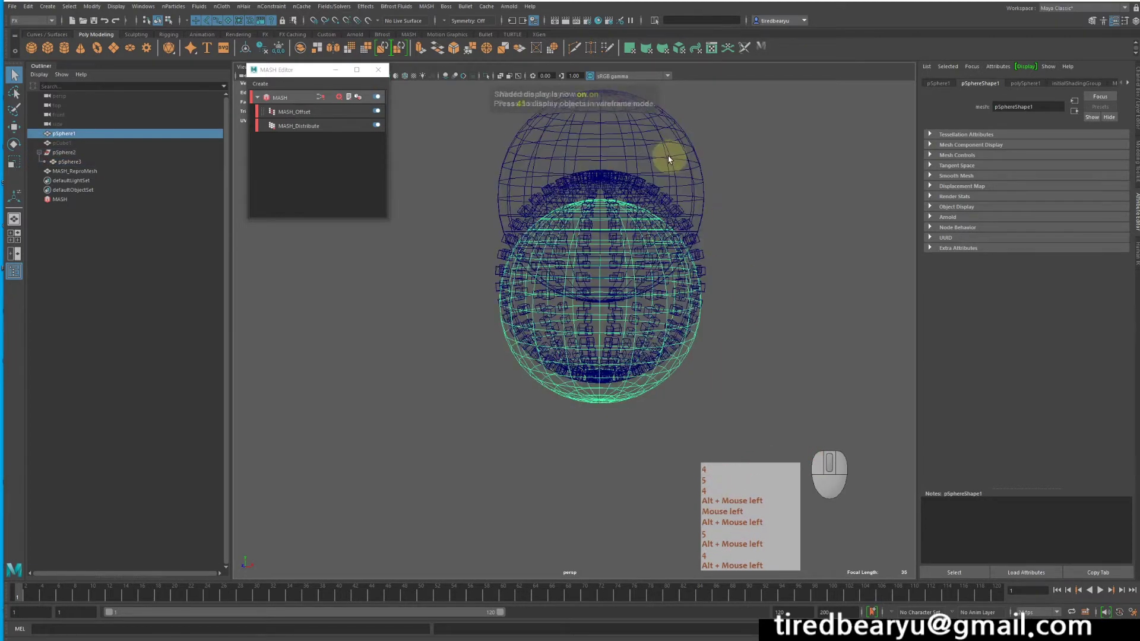
pyautogui.click(668, 157)
pyautogui.keyDown('alt'); pyautogui.moveTo(739, 204); pyautogui.dragTo(652, 190, button='right'); pyautogui.keyUp('alt')
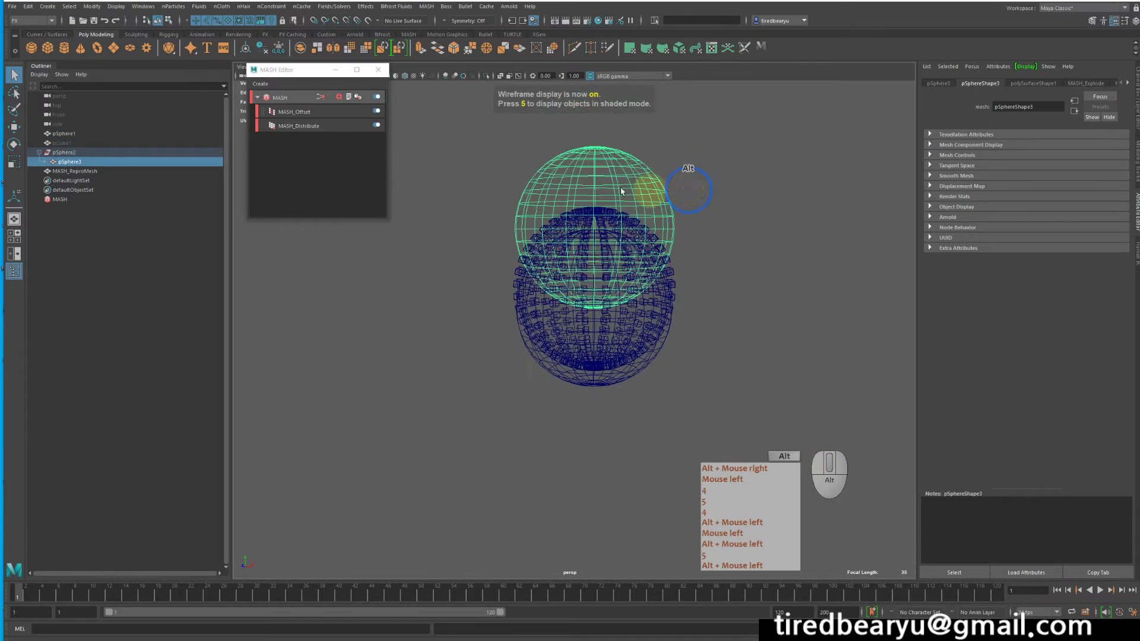
# Step: Check the transform values of pSphere3 and pSphere1 in the Channel Box and return to shaded display
pyautogui.click(1137, 102)
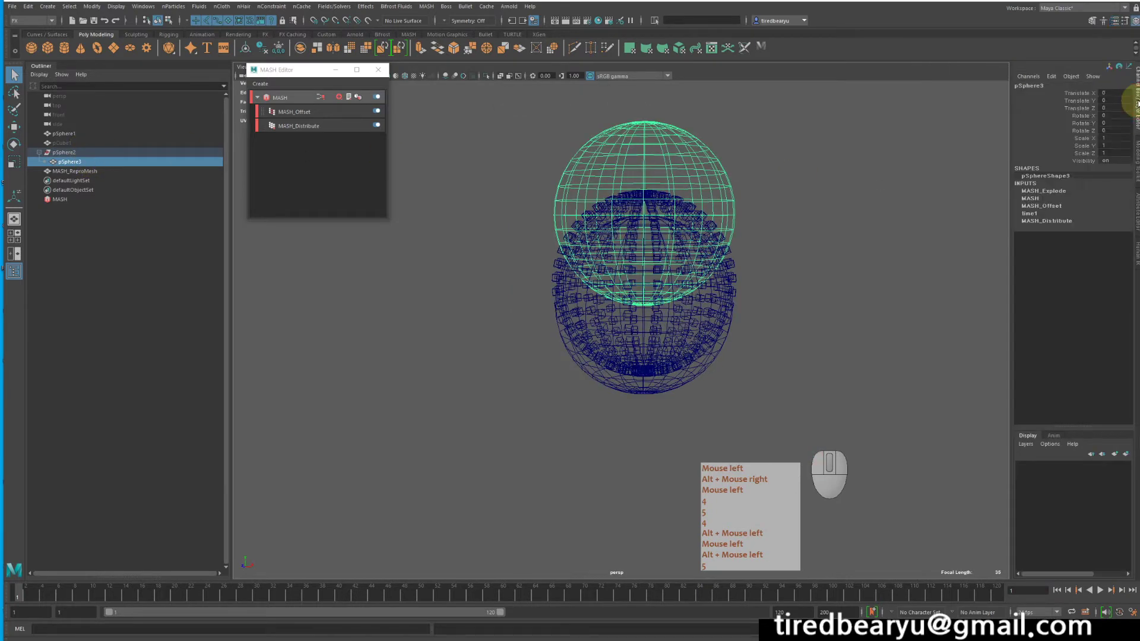
pyautogui.click(60, 135)
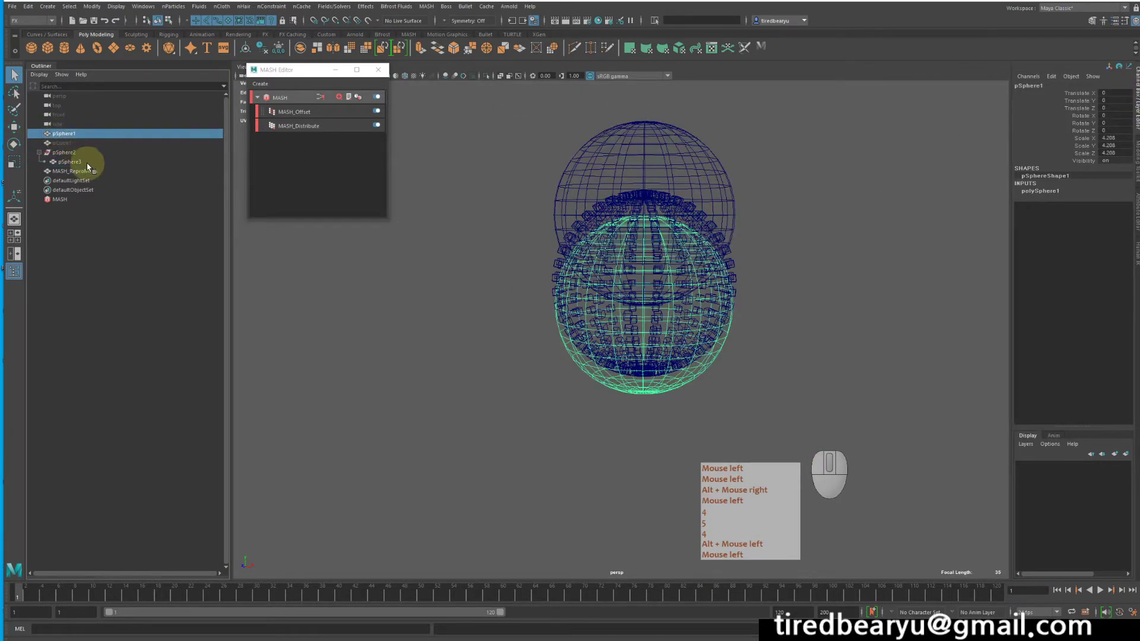
pyautogui.click(86, 161)
pyautogui.press('5')
pyautogui.keyDown('alt'); pyautogui.moveTo(784, 267); pyautogui.dragTo(783, 257); pyautogui.keyUp('alt')
# Step: Freeze the transformations of pSphere2 and inspect the exploded pieces
pyautogui.click(63, 152)
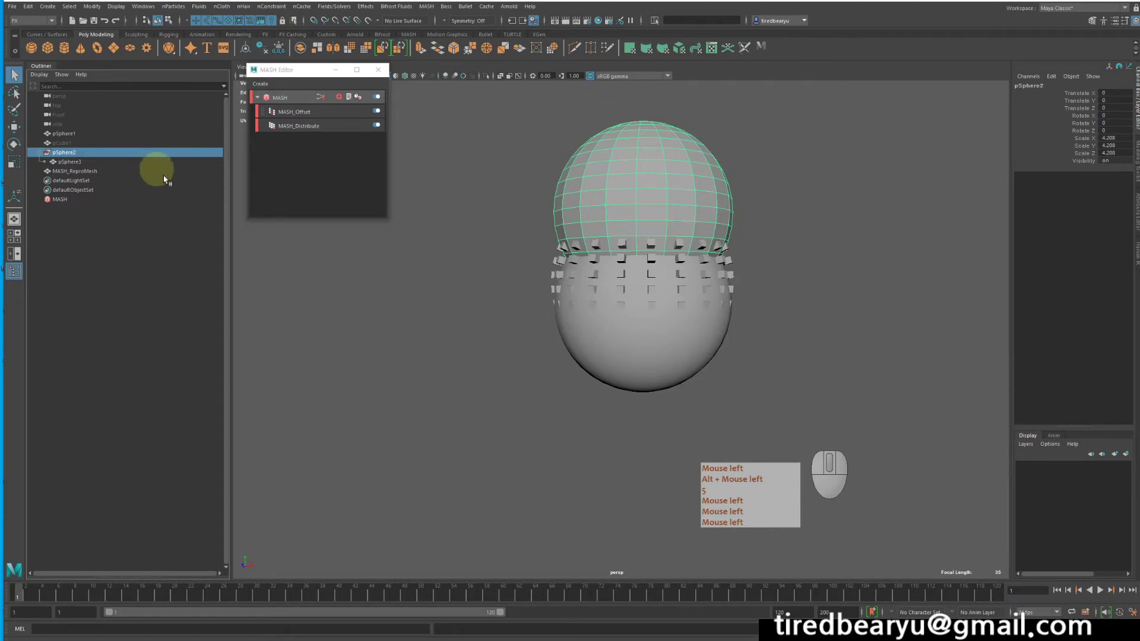
pyautogui.click(93, 7)
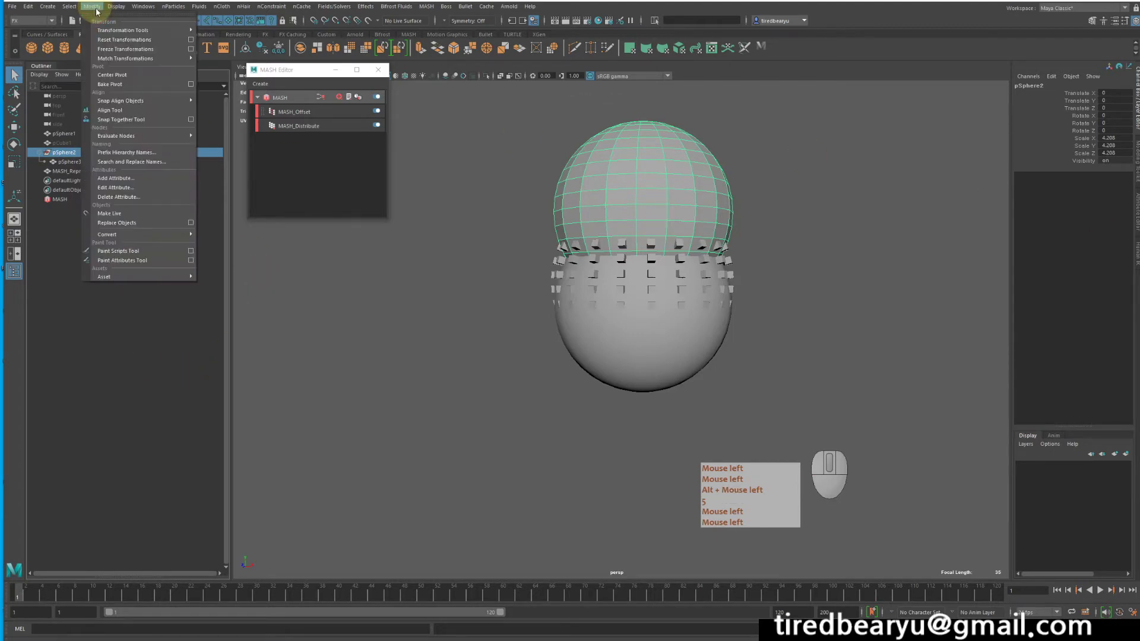
pyautogui.click(127, 47)
pyautogui.keyDown('alt'); pyautogui.moveTo(641, 193); pyautogui.dragTo(573, 219); pyautogui.keyUp('alt')
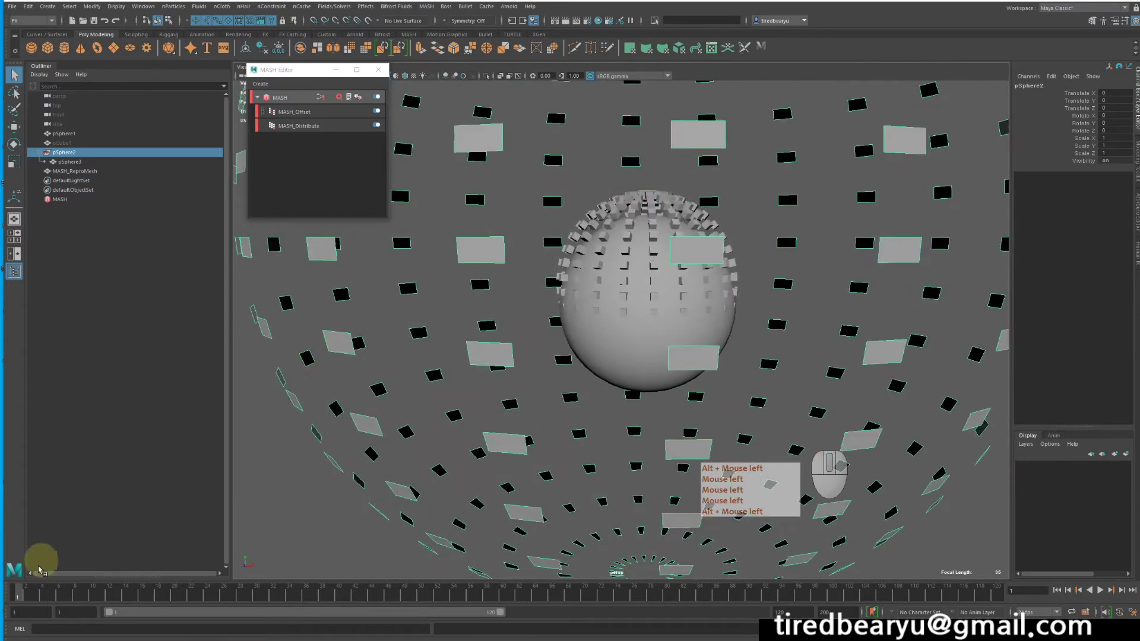
# Step: Examine the transform attributes of pSphere3, the exploded mesh under pSphere2
pyautogui.moveTo(27, 593); pyautogui.dragTo(12, 511)
pyautogui.click(102, 161)
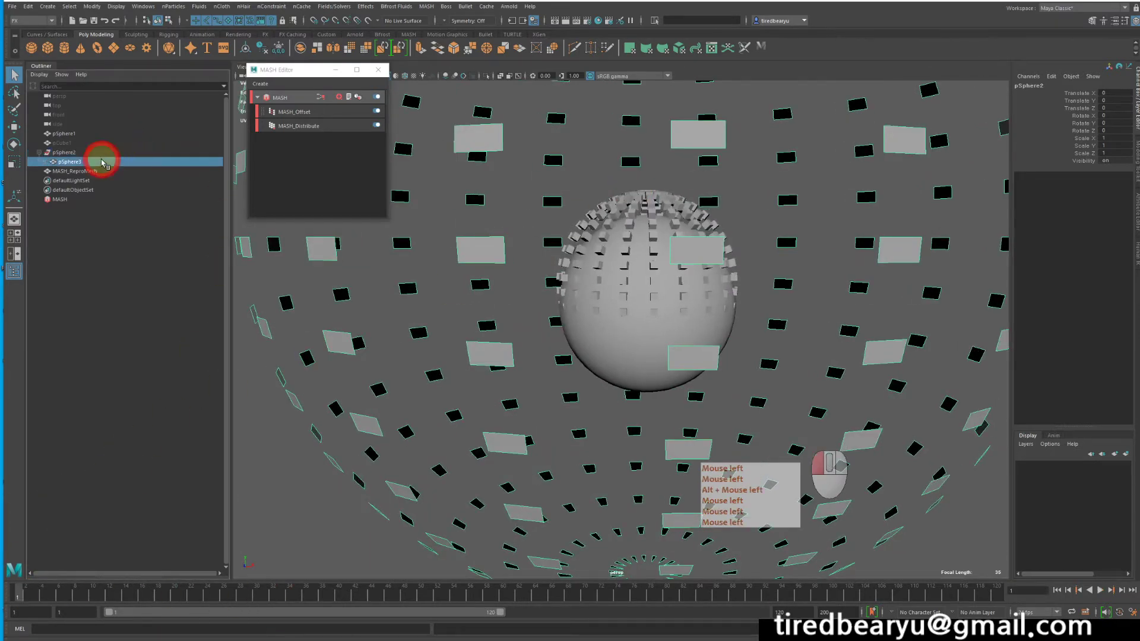
pyautogui.click(102, 152)
pyautogui.press('z')
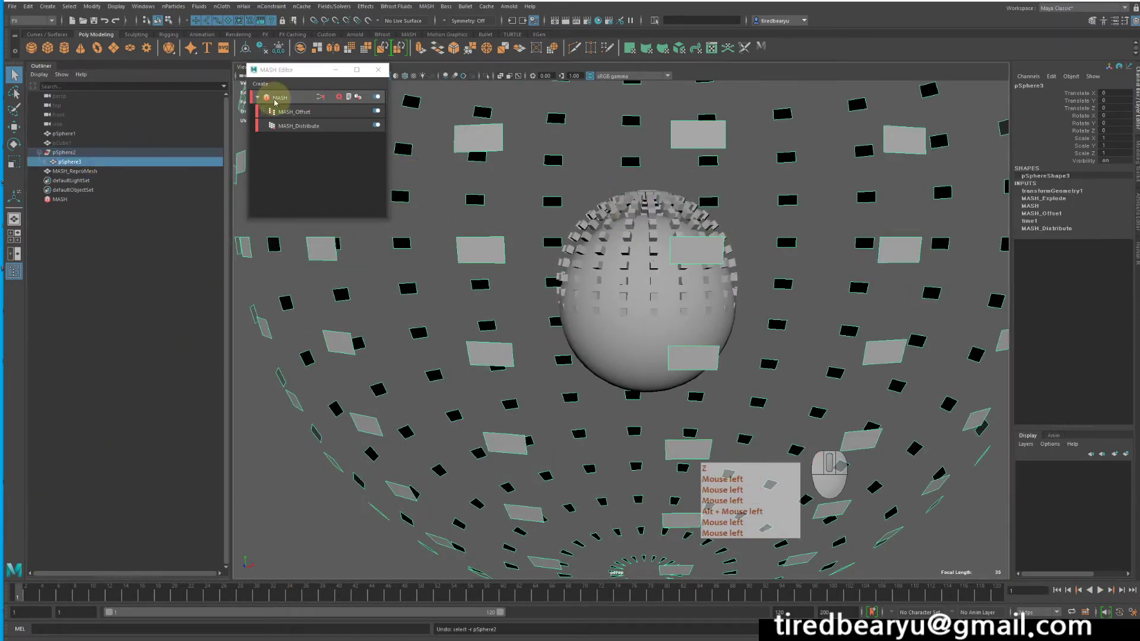
pyautogui.click(257, 97)
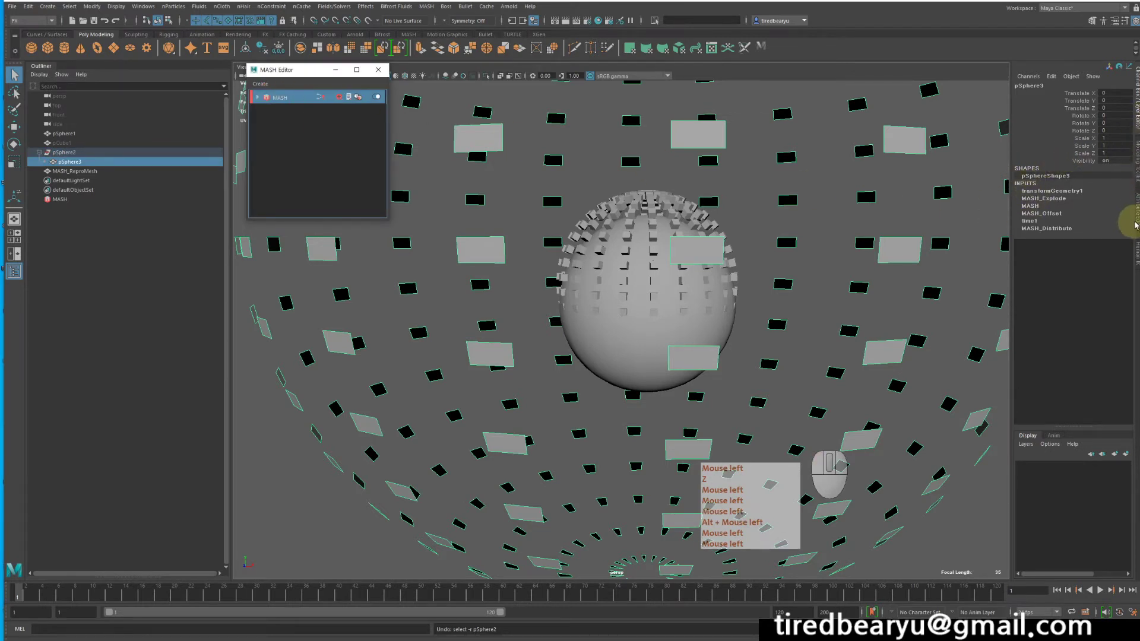
pyautogui.click(1135, 224)
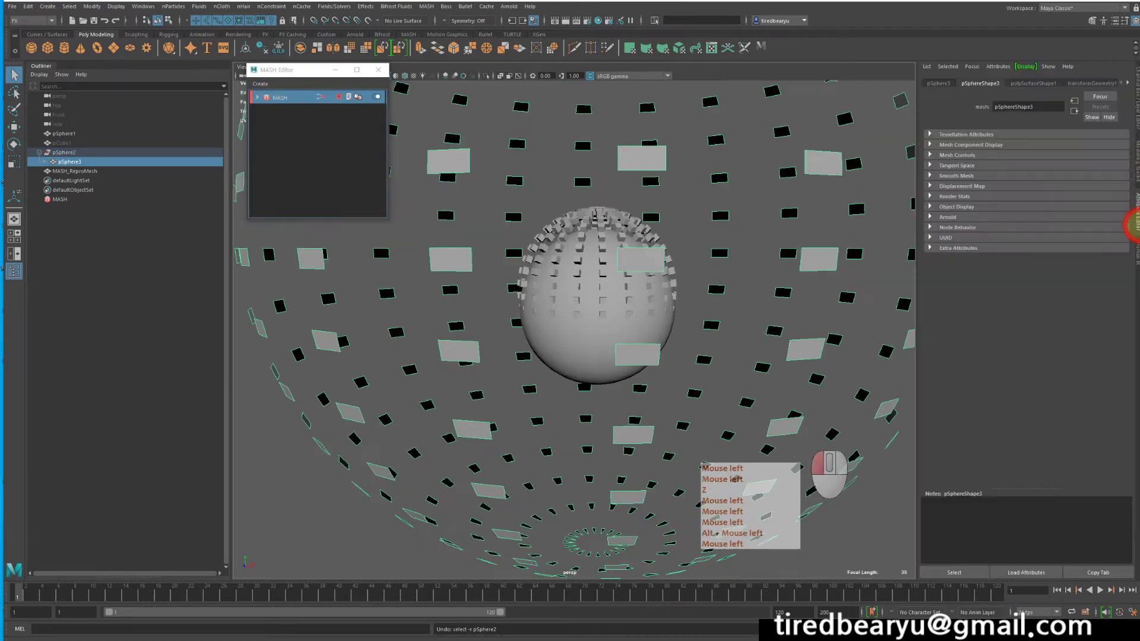
pyautogui.click(939, 83)
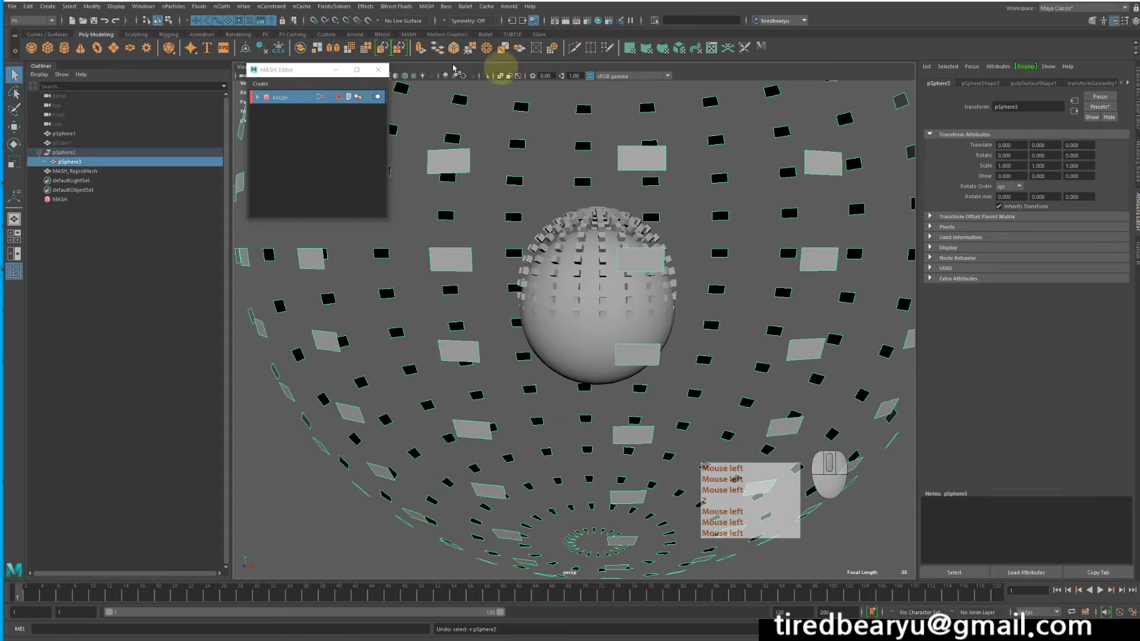
# Step: Select the MASH_Explode node from the MASH network's attributes and delete it
pyautogui.click(258, 96)
pyautogui.click(303, 140)
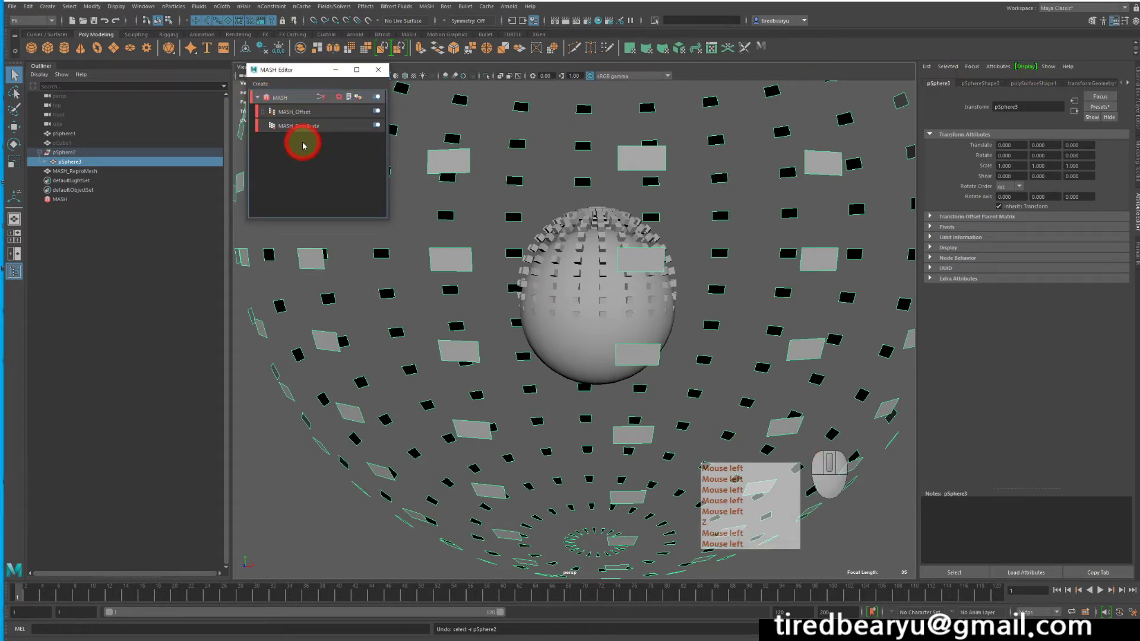
pyautogui.click(292, 100)
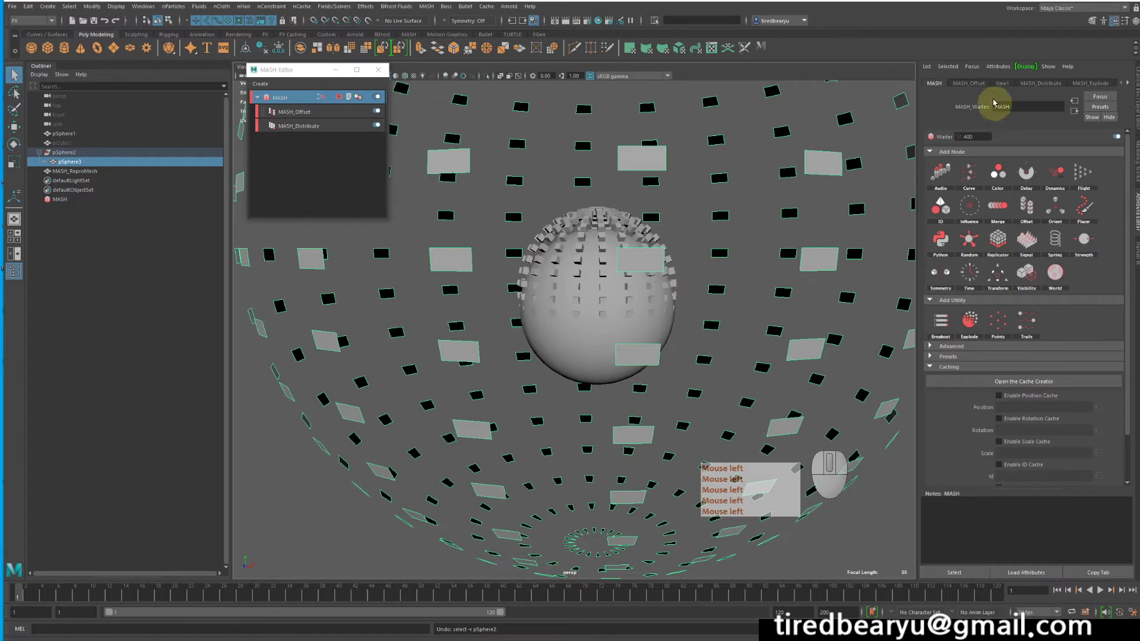
pyautogui.click(1091, 83)
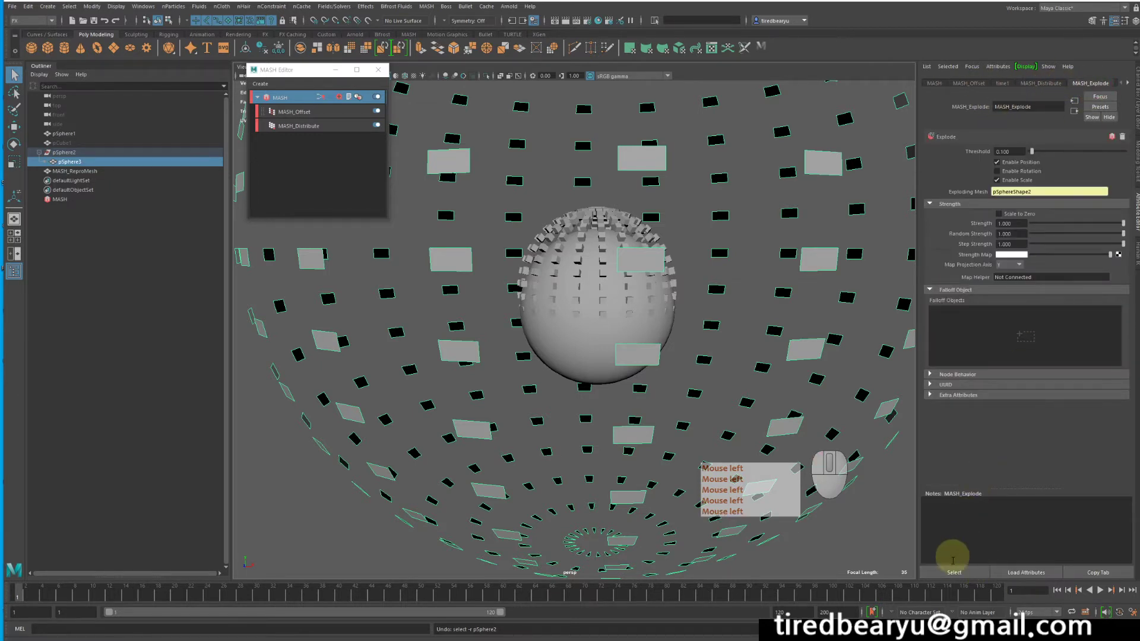
pyautogui.click(952, 573)
pyautogui.rightClick(547, 276)
pyautogui.press('Delete')
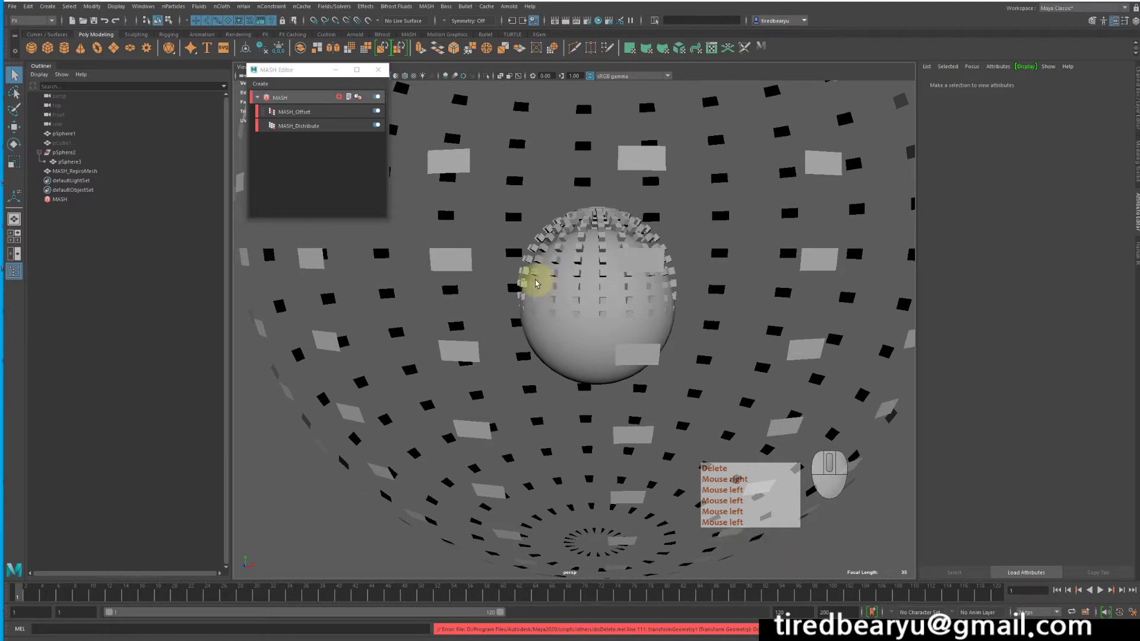
pyautogui.keyDown('alt'); pyautogui.moveTo(533, 279); pyautogui.dragTo(521, 291); pyautogui.keyUp('alt')
pyautogui.keyDown('alt'); pyautogui.moveTo(520, 291); pyautogui.dragTo(504, 285, button='right'); pyautogui.keyUp('alt')
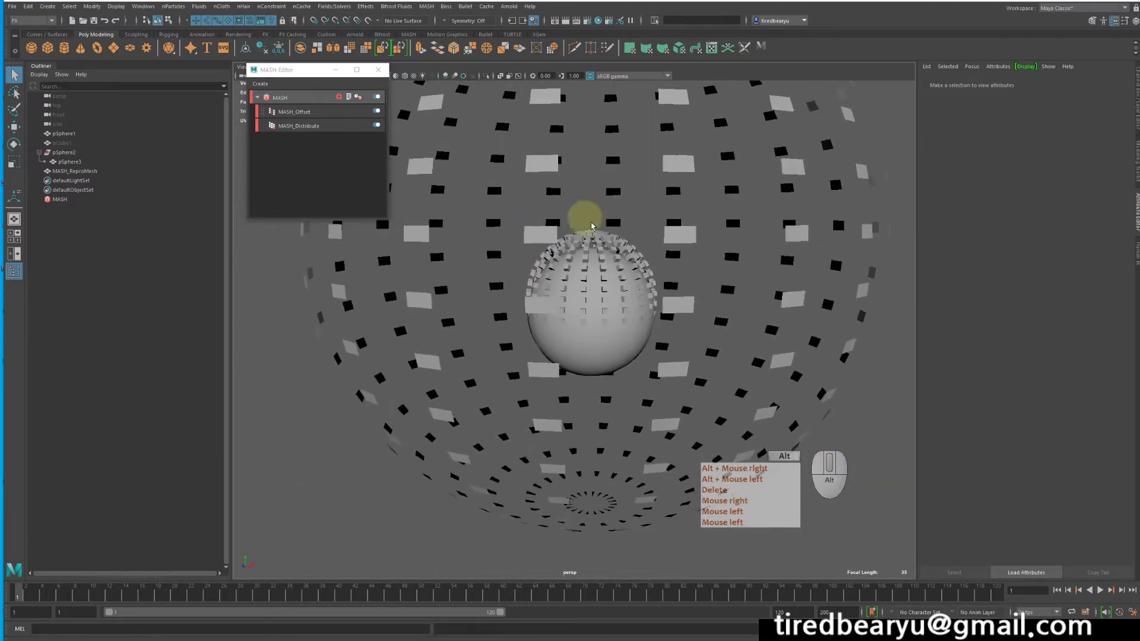
# Step: Review the MASH network and delete pSphere2 together with its child pSphere3
pyautogui.click(627, 257)
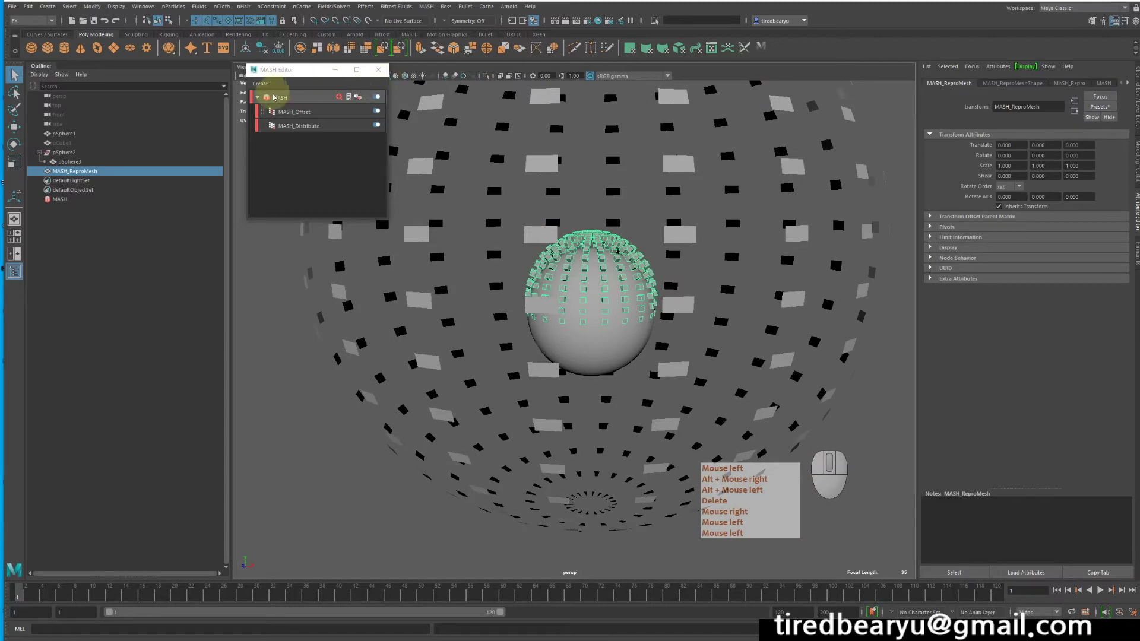
pyautogui.click(274, 97)
pyautogui.click(295, 99)
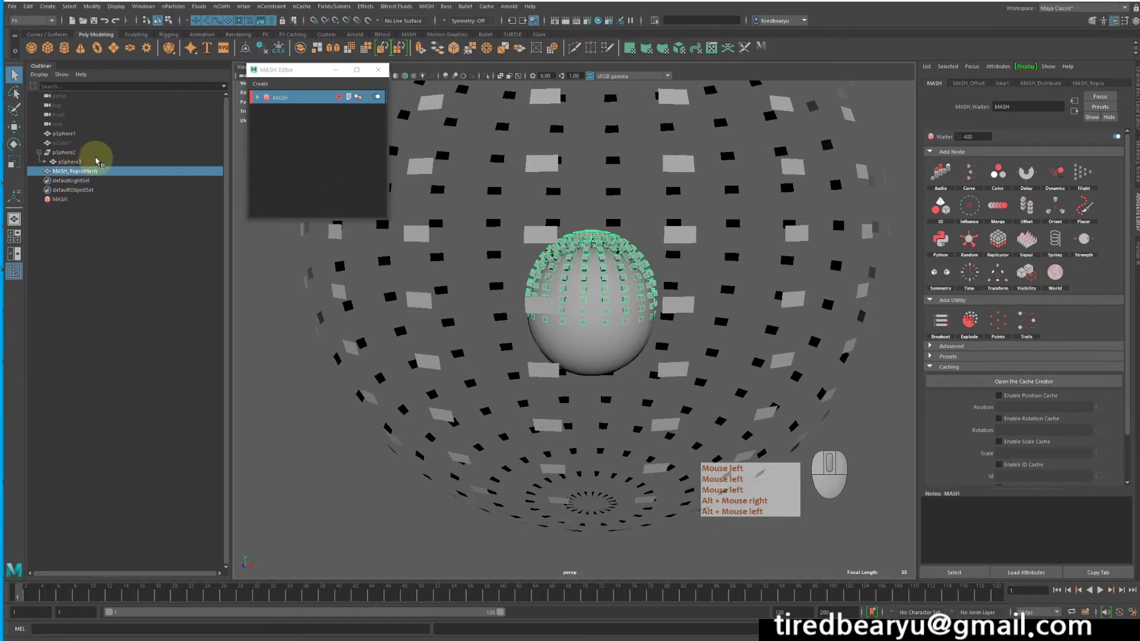
pyautogui.click(70, 162)
pyautogui.click(89, 152)
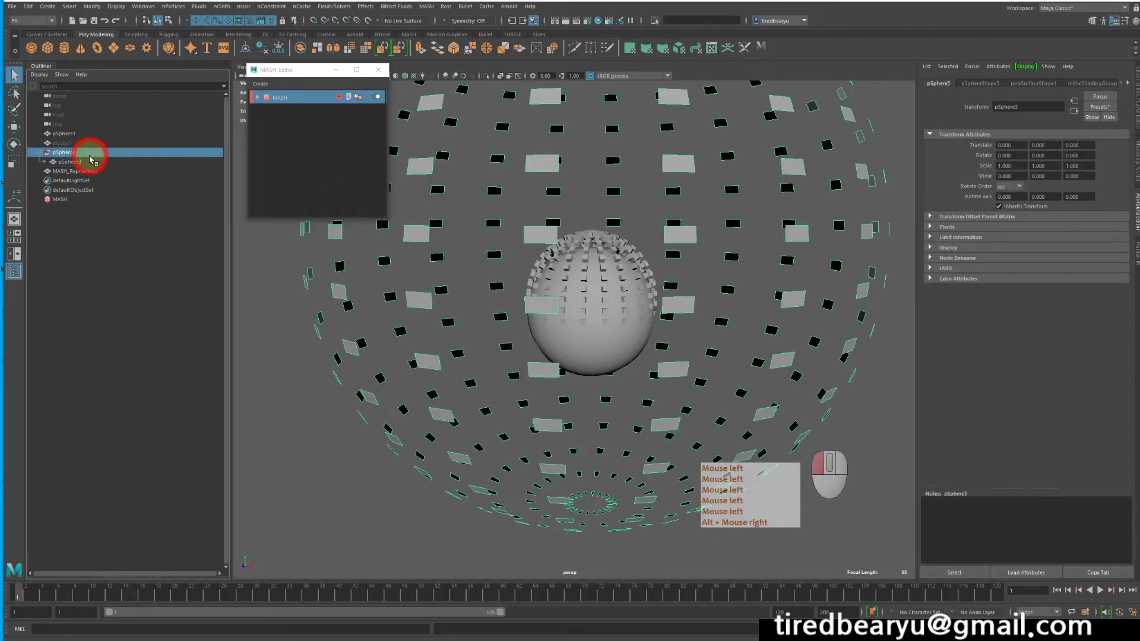
pyautogui.press('Delete')
# Step: Duplicate pSphere1 and freeze the duplicate's transformations
pyautogui.click(91, 134)
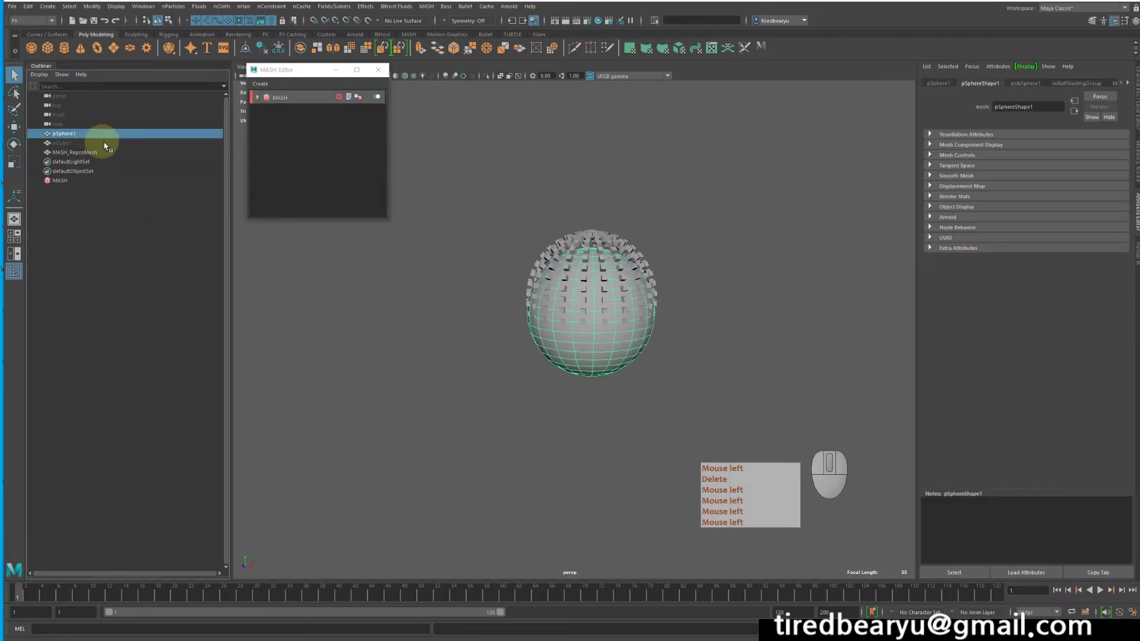
pyautogui.hotkey('ctrl', 'd')
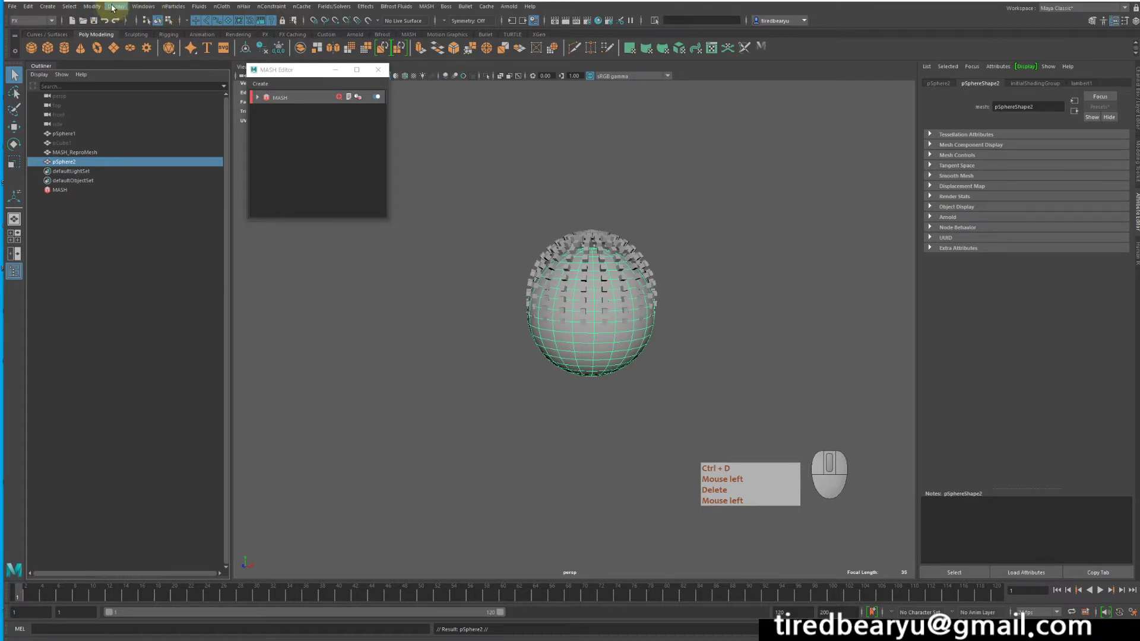
pyautogui.click(92, 6)
pyautogui.click(120, 50)
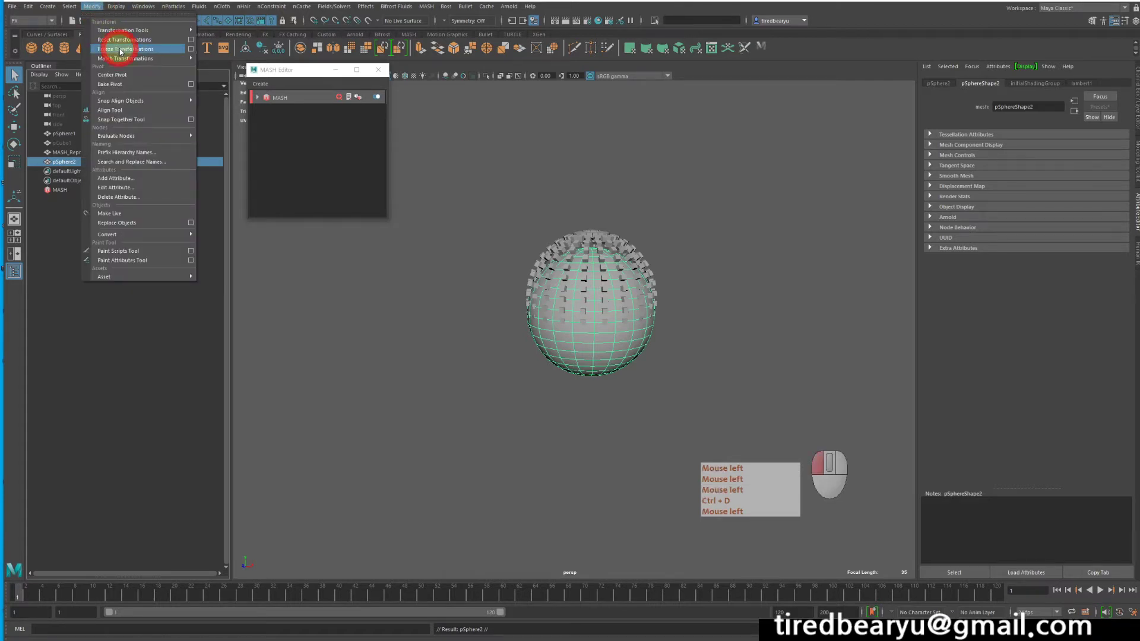
pyautogui.click(1133, 95)
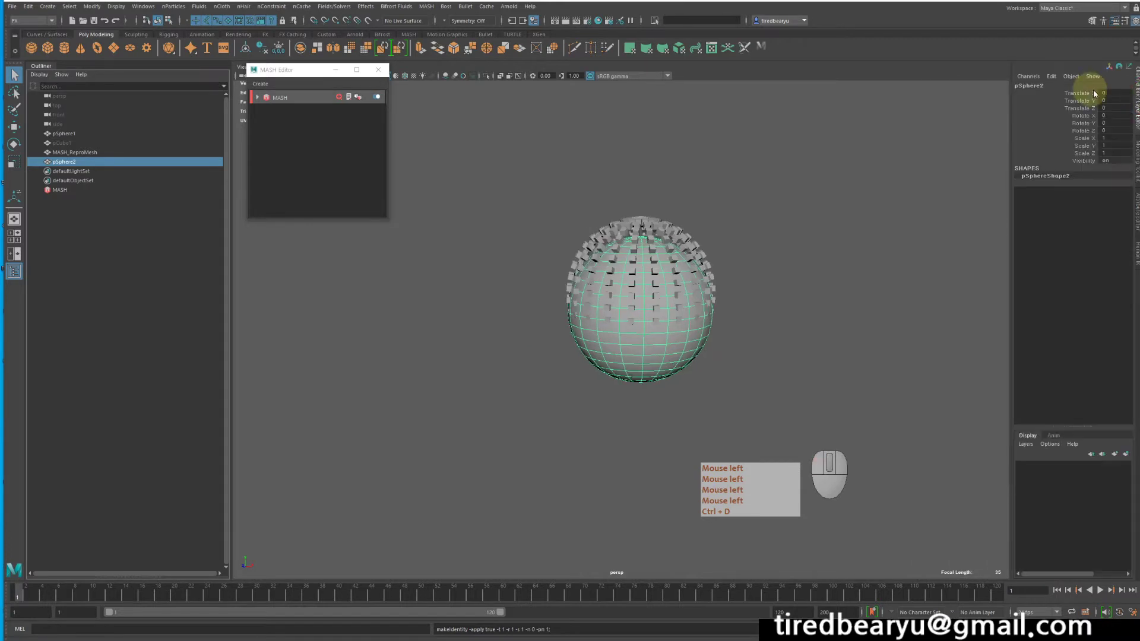
# Step: Add an Explode utility to the MASH network and connect pSphere2 as its Exploding Mesh
pyautogui.click(276, 98)
pyautogui.click(279, 99)
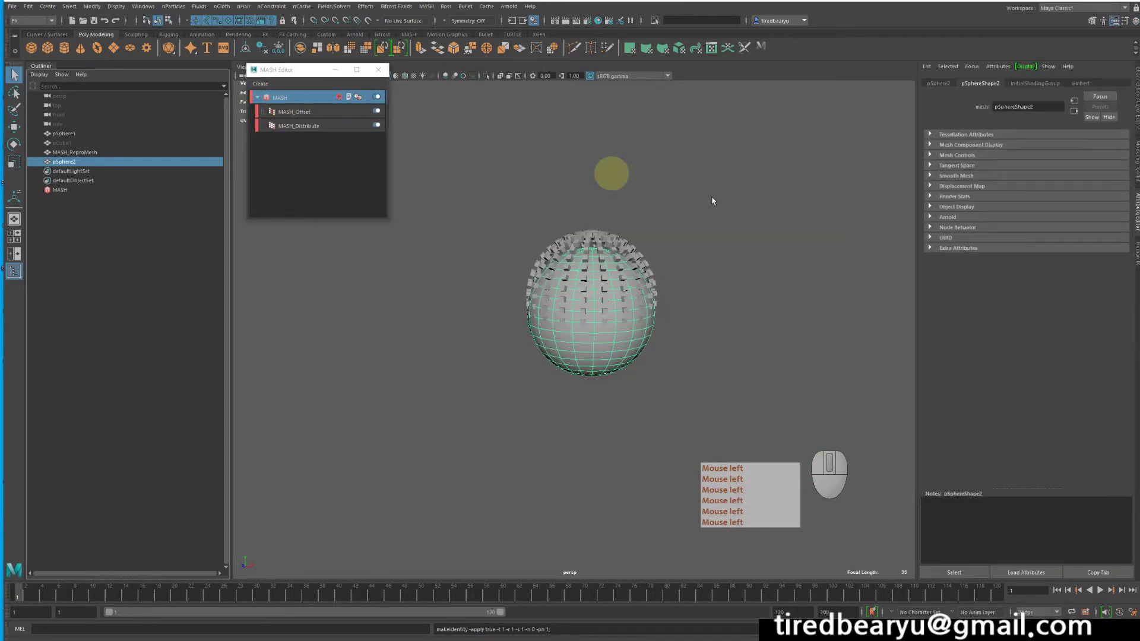
pyautogui.click(281, 97)
pyautogui.click(970, 329)
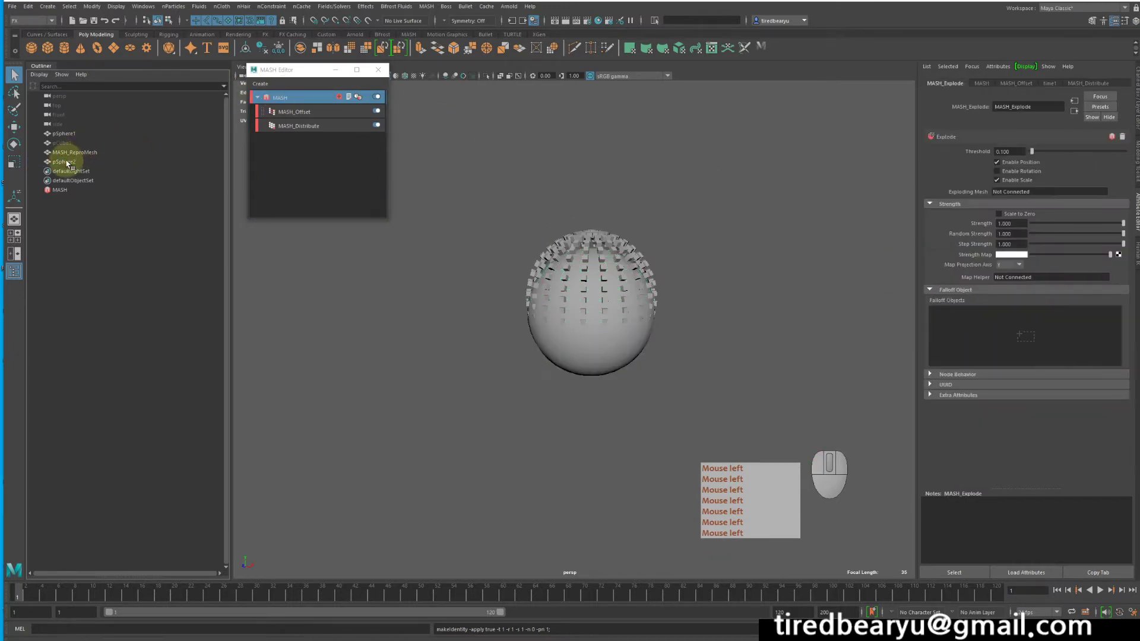
pyautogui.moveTo(63, 161); pyautogui.dragTo(1021, 195, button='middle')
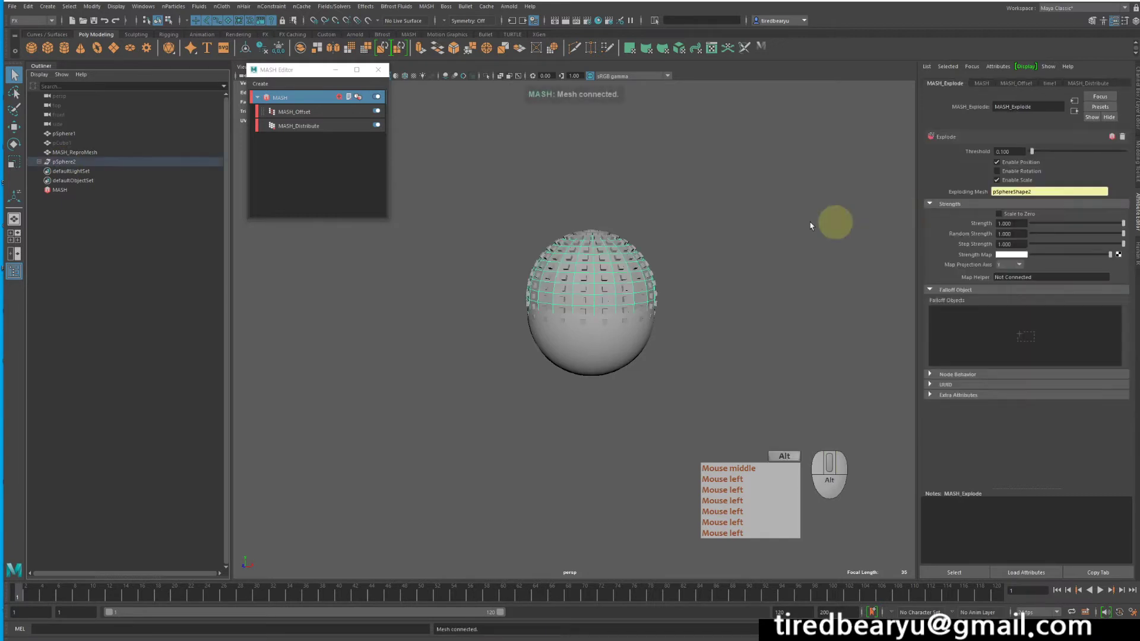
pyautogui.keyDown('alt'); pyautogui.moveTo(831, 221); pyautogui.dragTo(797, 207); pyautogui.keyUp('alt')
pyautogui.keyDown('alt'); pyautogui.moveTo(798, 207); pyautogui.dragTo(792, 193, button='right'); pyautogui.keyUp('alt')
pyautogui.keyDown('alt'); pyautogui.moveTo(792, 194); pyautogui.dragTo(615, 222); pyautogui.keyUp('alt')
pyautogui.moveTo(722, 282)
pyautogui.keyDown('alt'); pyautogui.mouseDown()
pyautogui.moveTo(703, 293)
pyautogui.moveTo(716, 284)
pyautogui.mouseUp(); pyautogui.keyUp('alt')
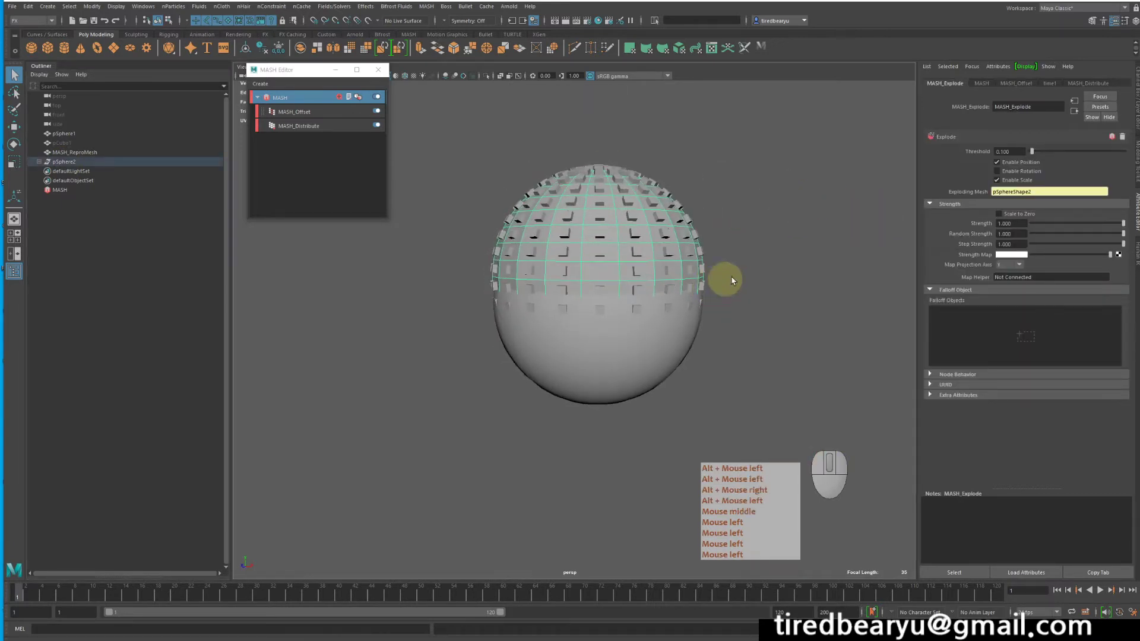
# Step: Set the Offset Position Y of the MASH_Offset node to 2
pyautogui.click(317, 96)
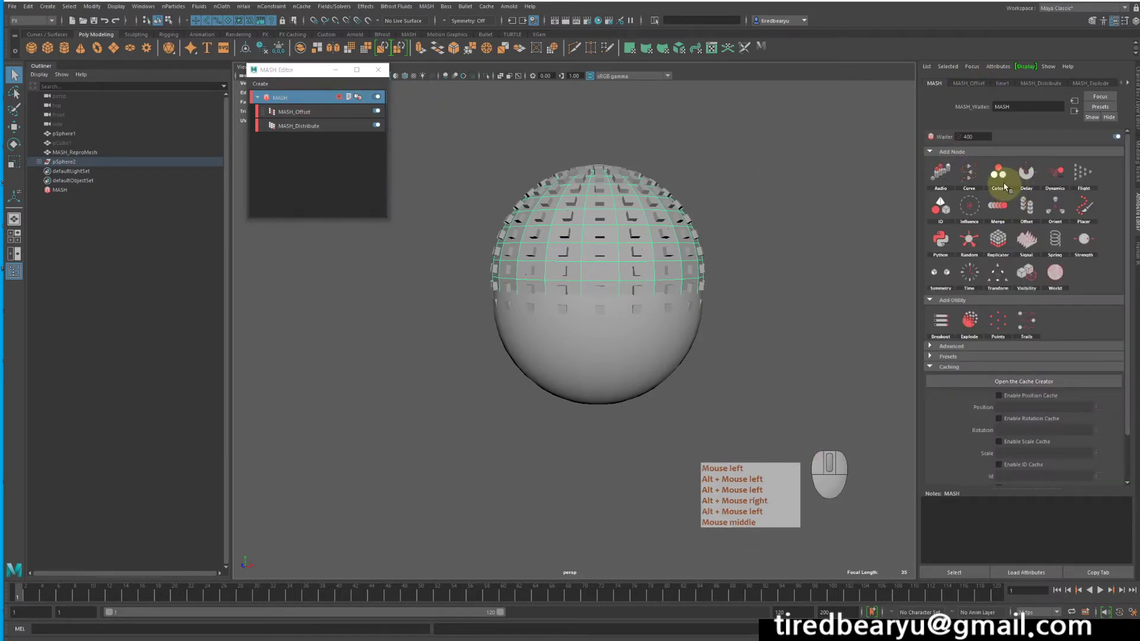
pyautogui.click(970, 83)
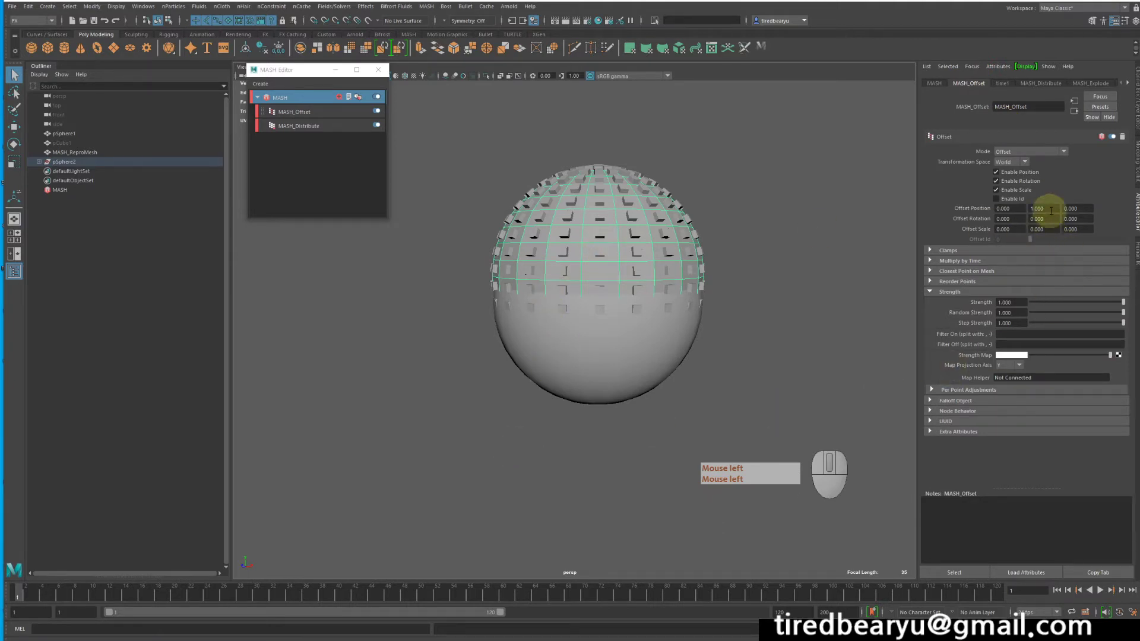
pyautogui.write('2')
pyautogui.press('Return')
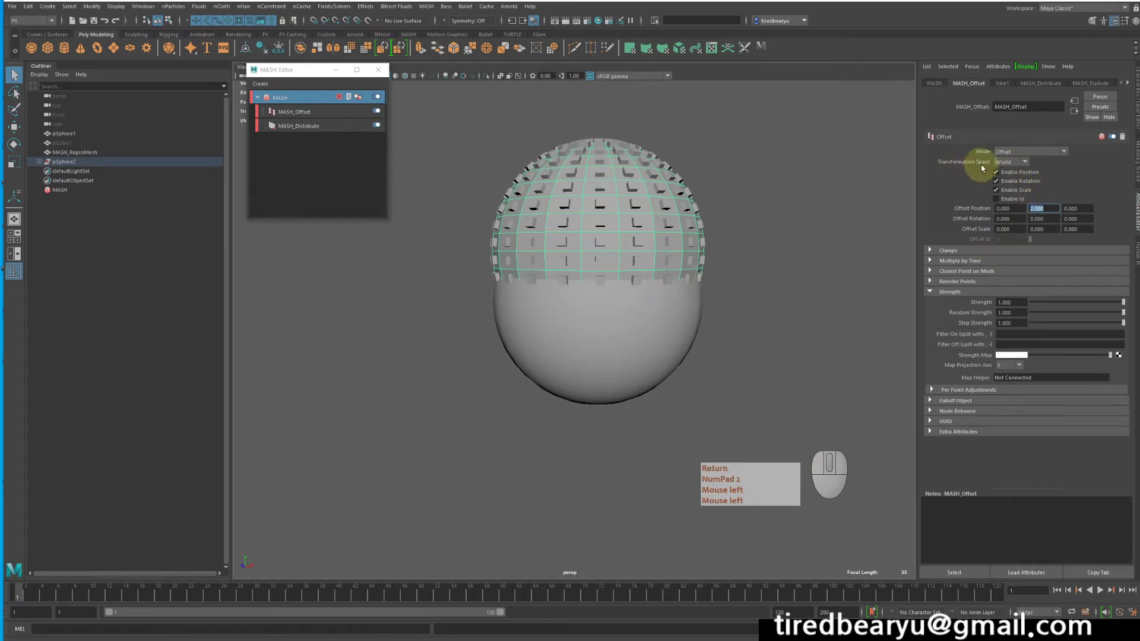
# Step: Switch the MASH_Offset node's Transformation Space to Local and inspect the pieces around the sphere
pyautogui.click(1010, 163)
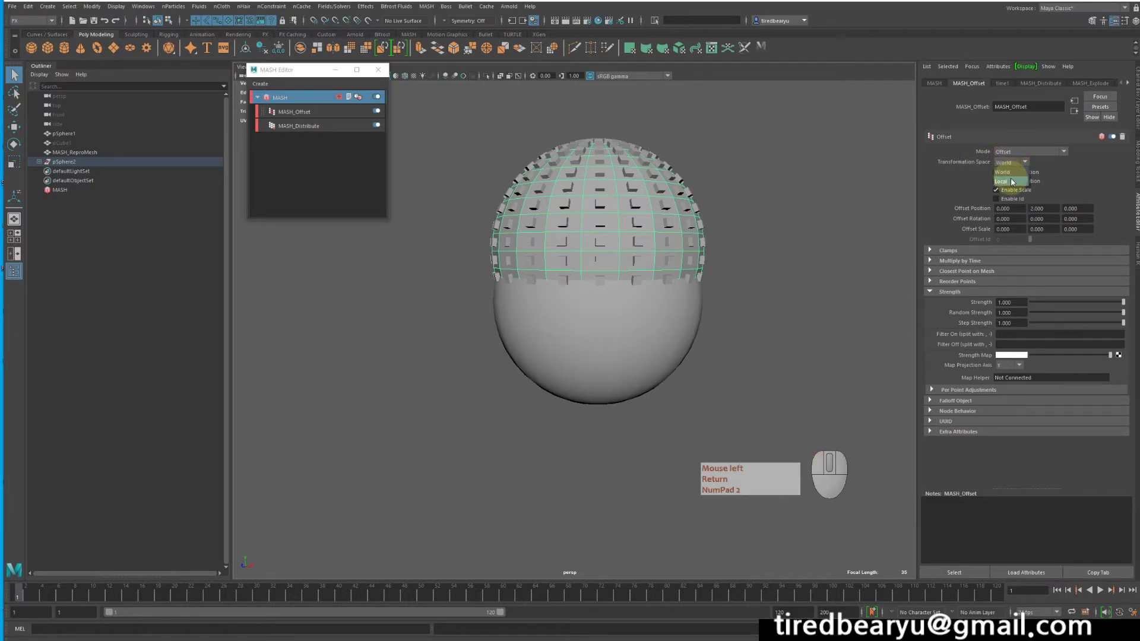
pyautogui.click(1012, 181)
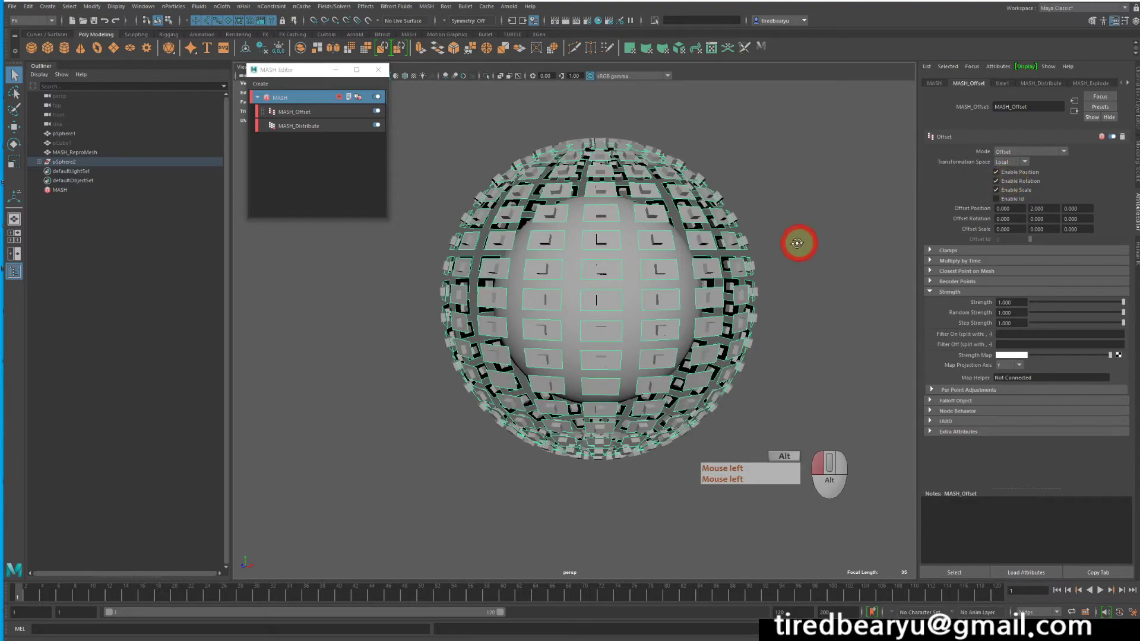
pyautogui.keyDown('alt'); pyautogui.moveTo(799, 242); pyautogui.dragTo(774, 266); pyautogui.keyUp('alt')
pyautogui.click(764, 275)
pyautogui.click(737, 237)
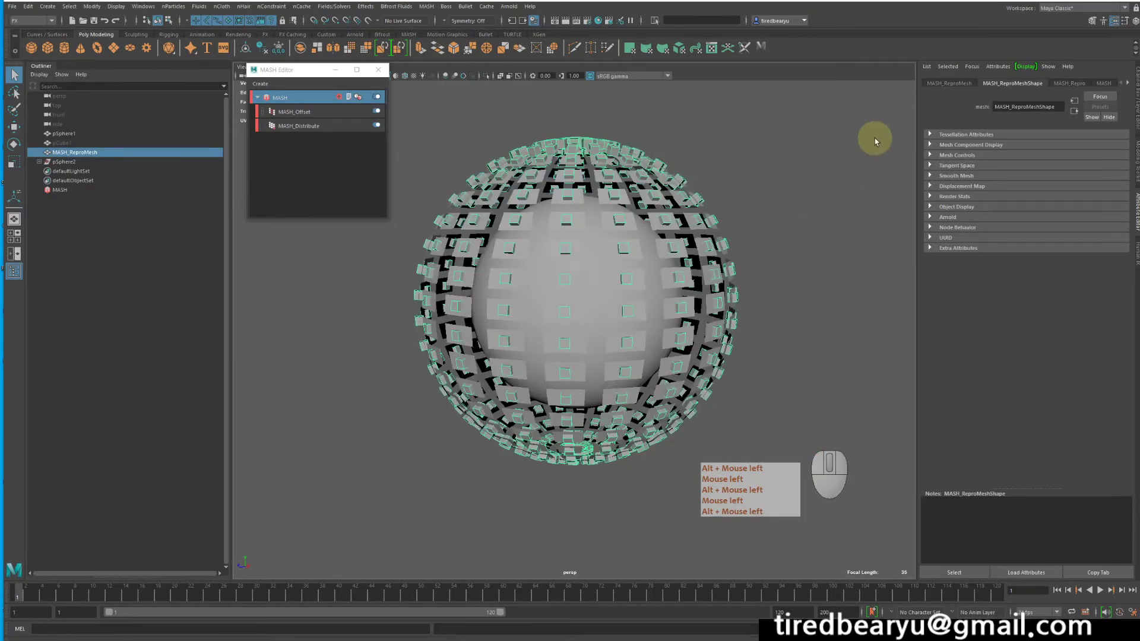
# Step: Test the Strength of the MASH_Explode node, return it to 1, and inspect the exploded pieces
pyautogui.click(298, 103)
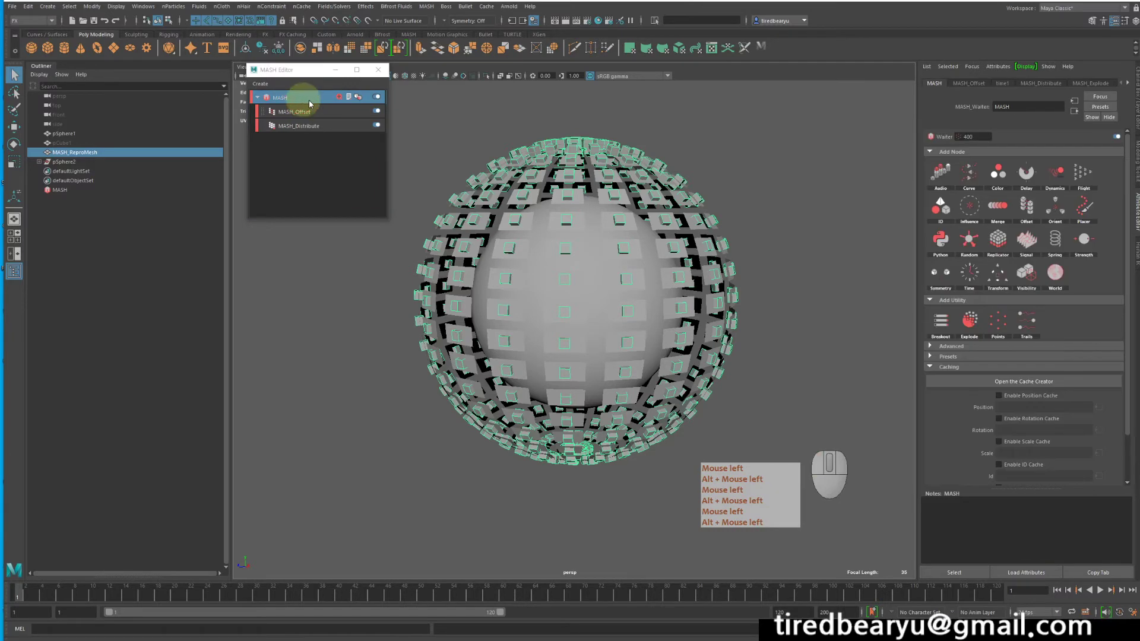
pyautogui.click(1082, 83)
pyautogui.moveTo(855, 261)
pyautogui.keyDown('alt'); pyautogui.mouseDown()
pyautogui.moveTo(832, 259)
pyautogui.moveTo(843, 257)
pyautogui.mouseUp(); pyautogui.keyUp('alt')
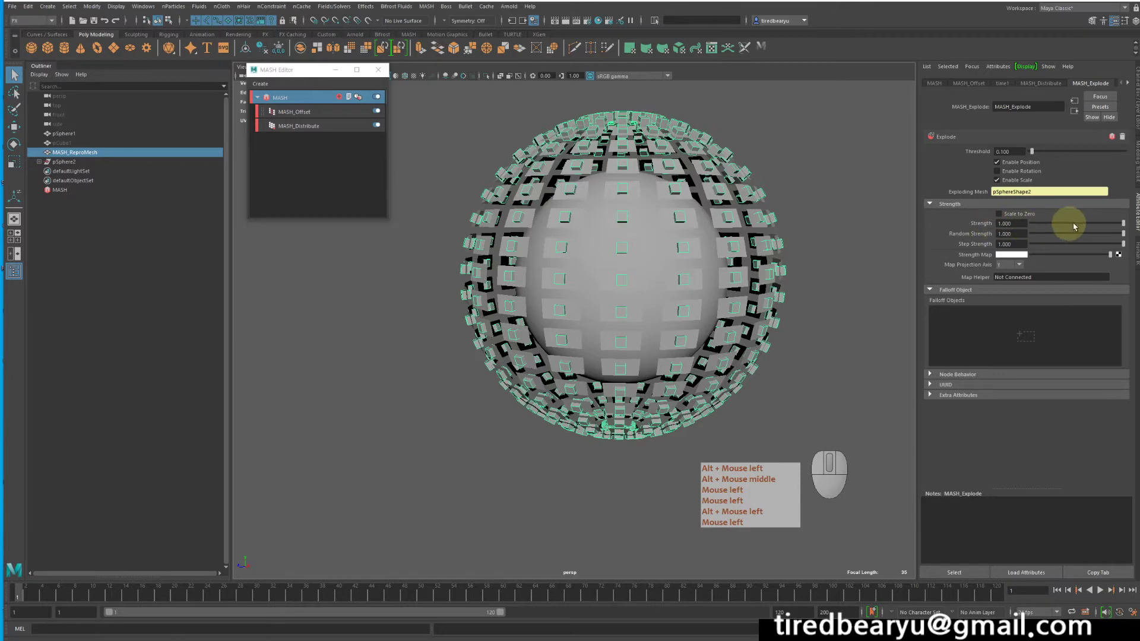
pyautogui.moveTo(1084, 223); pyautogui.dragTo(1124, 223)
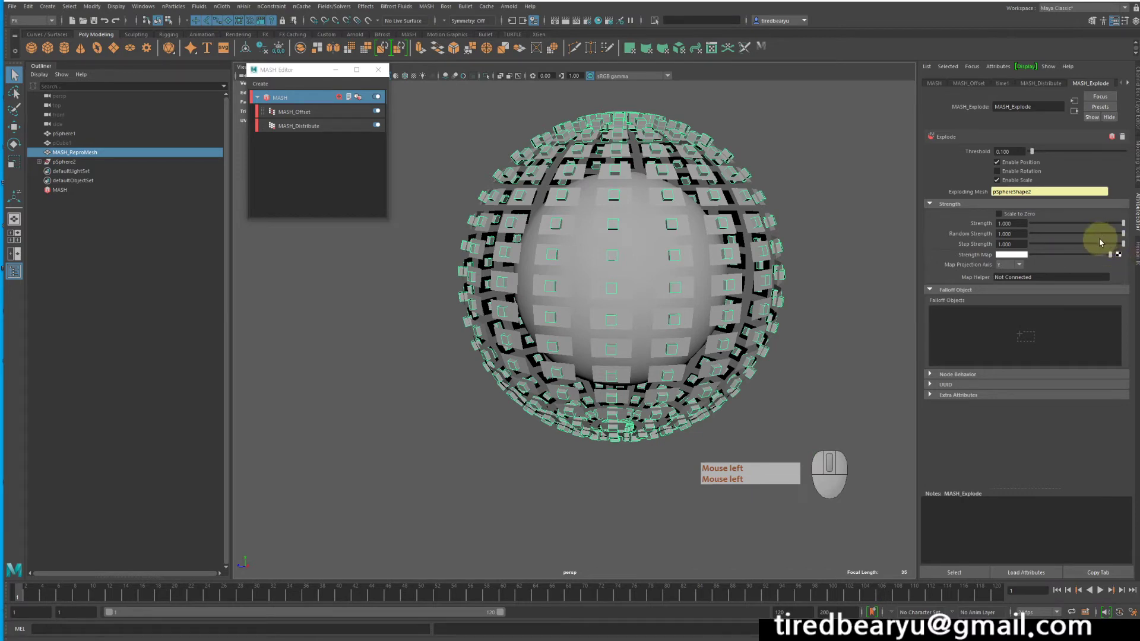
pyautogui.keyDown('alt'); pyautogui.moveTo(875, 250); pyautogui.dragTo(684, 222); pyautogui.keyUp('alt')
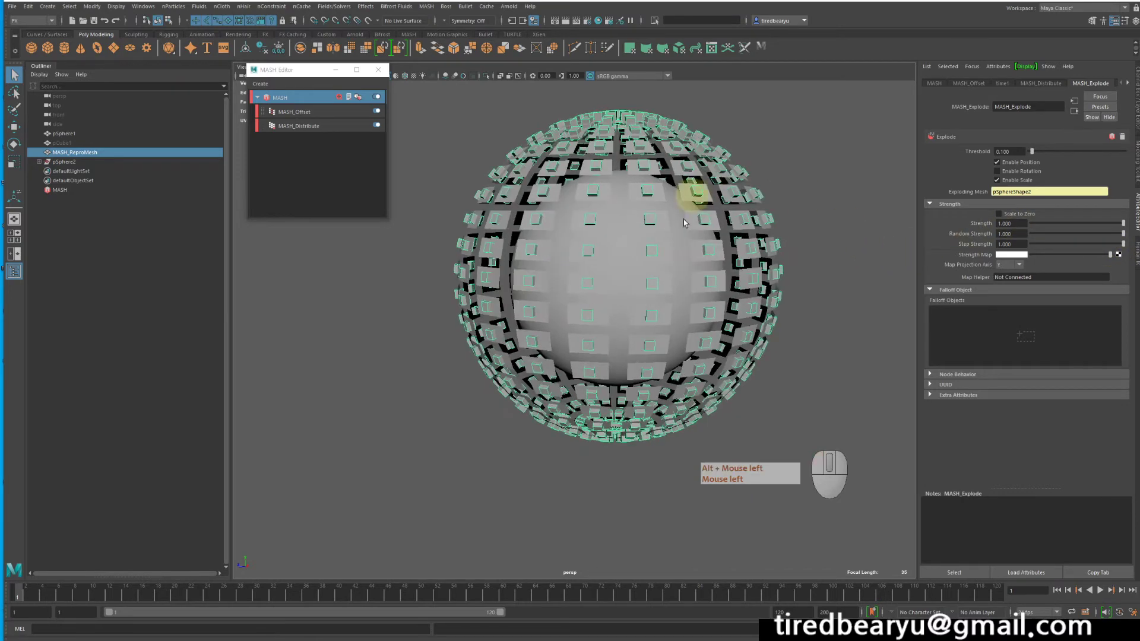
# Step: Turn on Enable Rotation for the MASH_Explode node and reduce its Strength to 0
pyautogui.click(1012, 173)
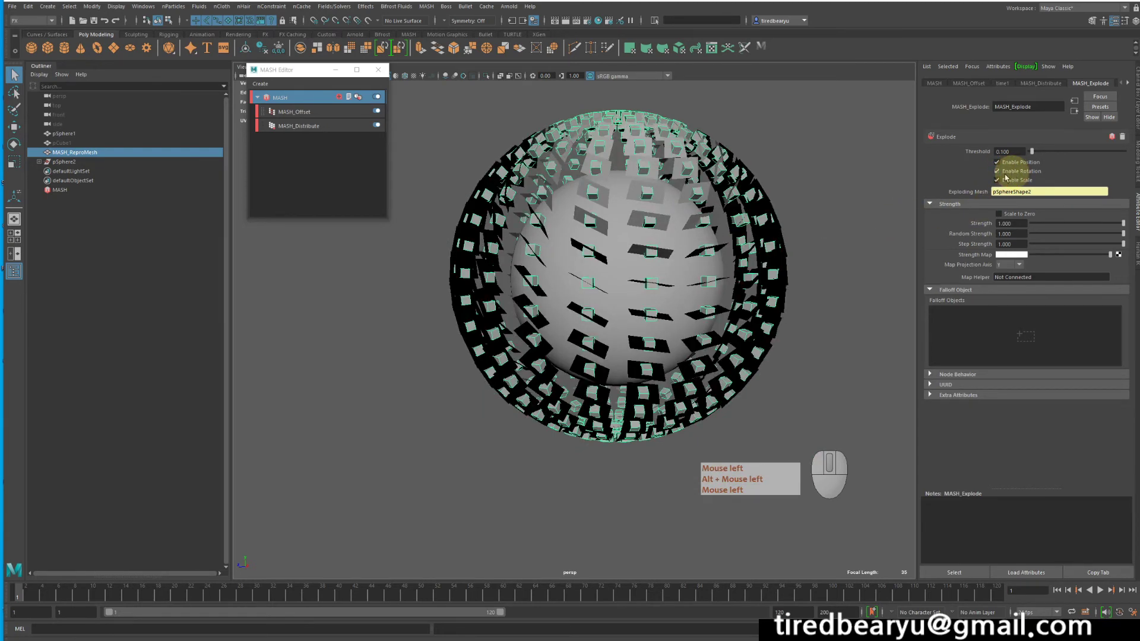
pyautogui.moveTo(792, 196)
pyautogui.keyDown('alt'); pyautogui.mouseDown()
pyautogui.moveTo(818, 191)
pyautogui.moveTo(798, 195)
pyautogui.mouseUp(); pyautogui.keyUp('alt')
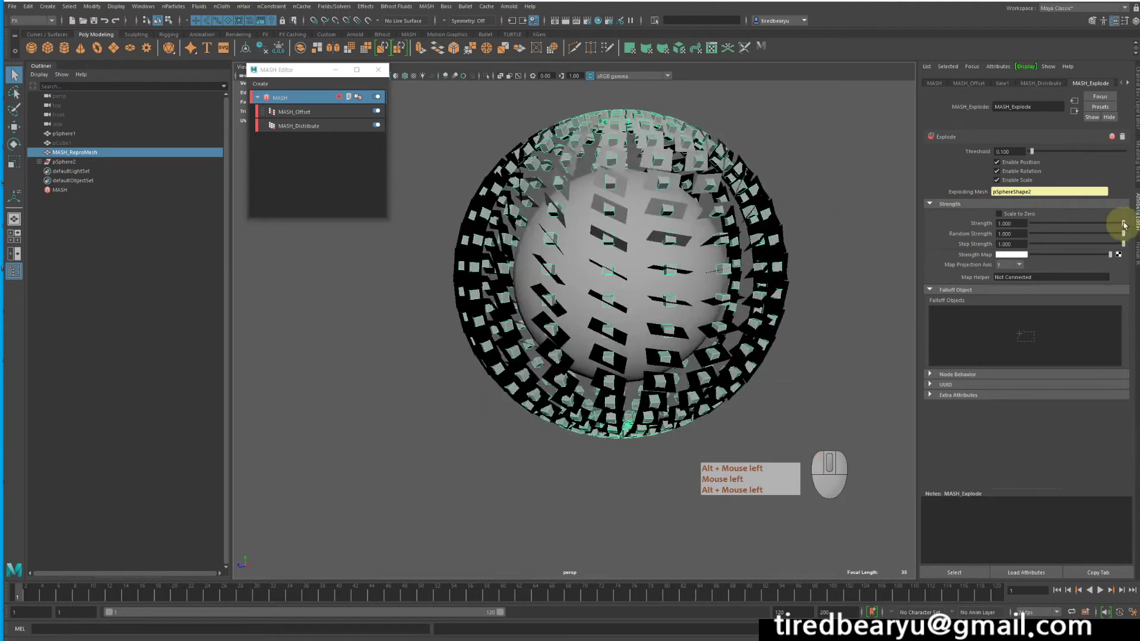
pyautogui.moveTo(1123, 225)
pyautogui.mouseDown()
pyautogui.moveTo(1041, 224)
pyautogui.moveTo(1130, 230)
pyautogui.mouseUp()
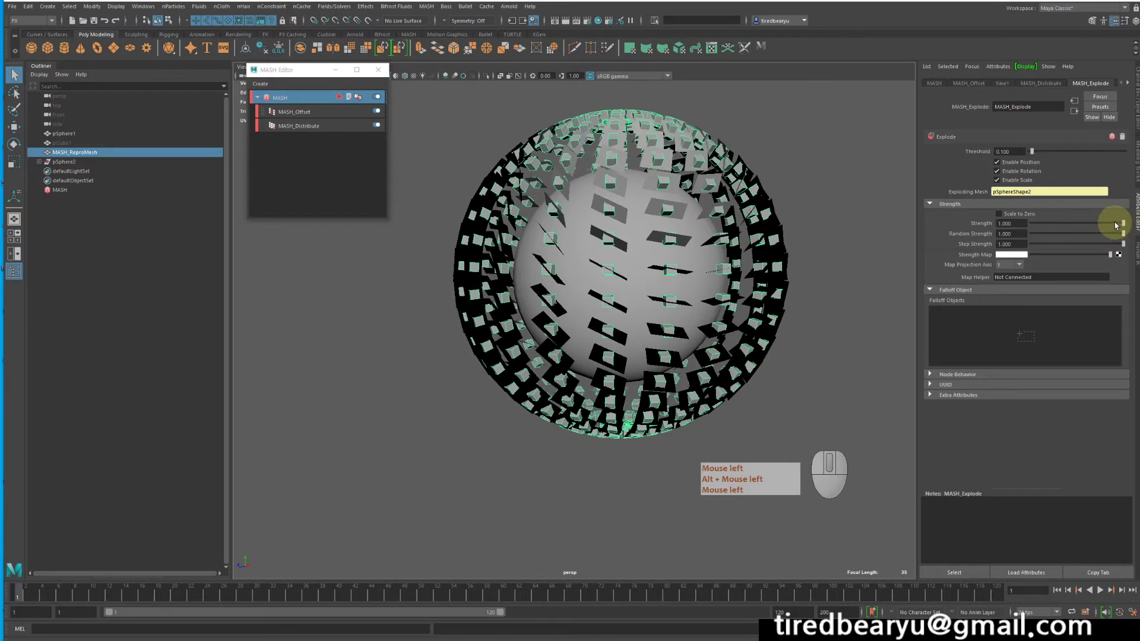
pyautogui.moveTo(1115, 225); pyautogui.dragTo(1018, 224)
pyautogui.keyDown('alt'); pyautogui.moveTo(657, 262); pyautogui.dragTo(531, 172); pyautogui.keyUp('alt')
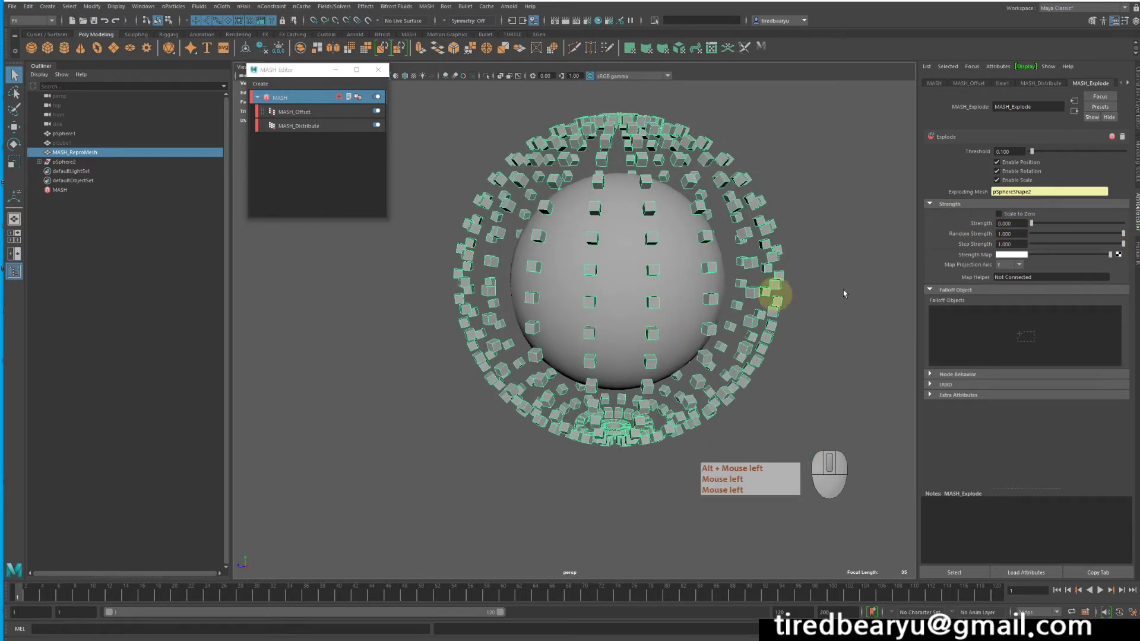
# Step: Set the Strength of the MASH_Explode node back to 1 and inspect the rotated pieces from several angles
pyautogui.moveTo(1066, 230); pyautogui.dragTo(1128, 230)
pyautogui.keyDown('alt'); pyautogui.moveTo(783, 238); pyautogui.dragTo(851, 239); pyautogui.keyUp('alt')
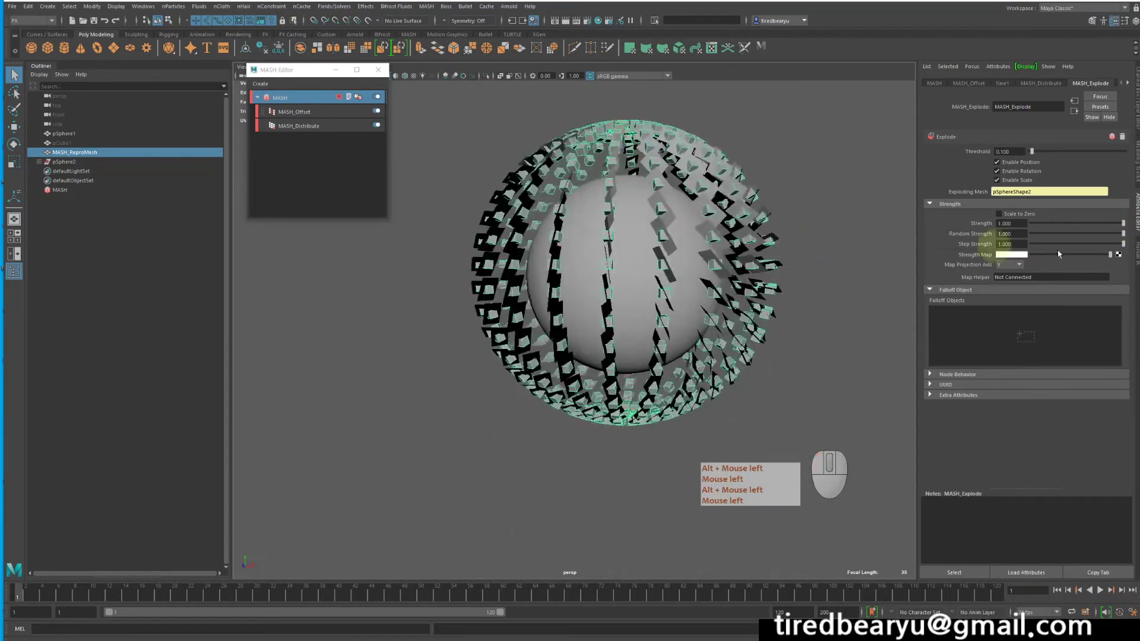
pyautogui.moveTo(1119, 225)
pyautogui.mouseDown()
pyautogui.moveTo(1030, 220)
pyautogui.moveTo(1122, 224)
pyautogui.mouseUp()
pyautogui.keyDown('alt'); pyautogui.moveTo(739, 266); pyautogui.dragTo(657, 297); pyautogui.keyUp('alt')
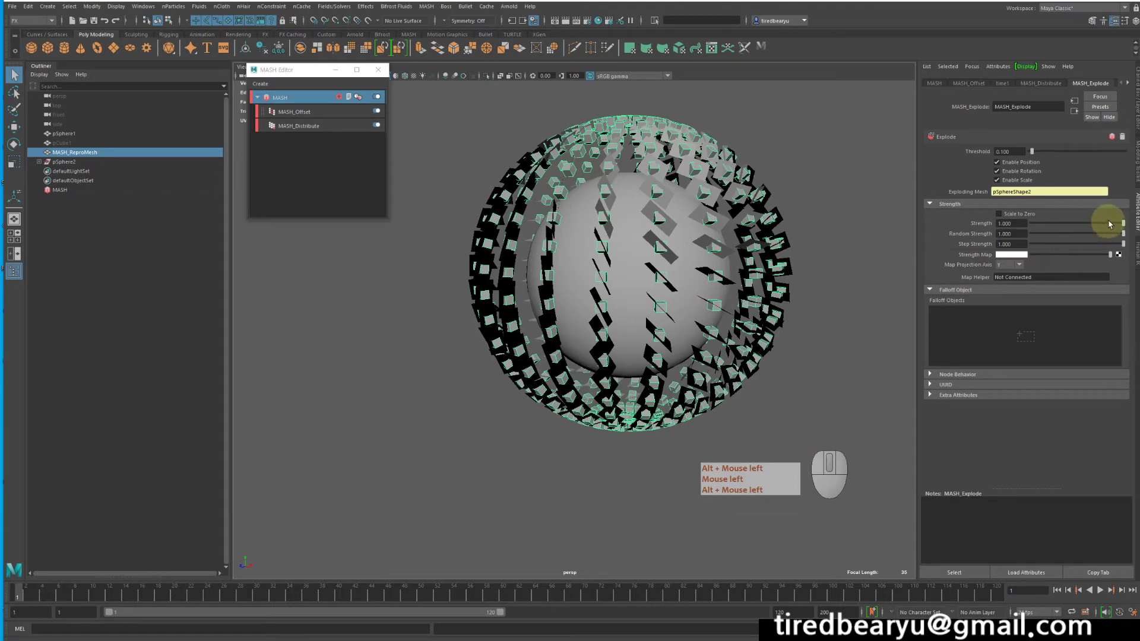
pyautogui.moveTo(1112, 223)
pyautogui.mouseDown()
pyautogui.moveTo(1031, 222)
pyautogui.moveTo(1131, 223)
pyautogui.mouseUp()
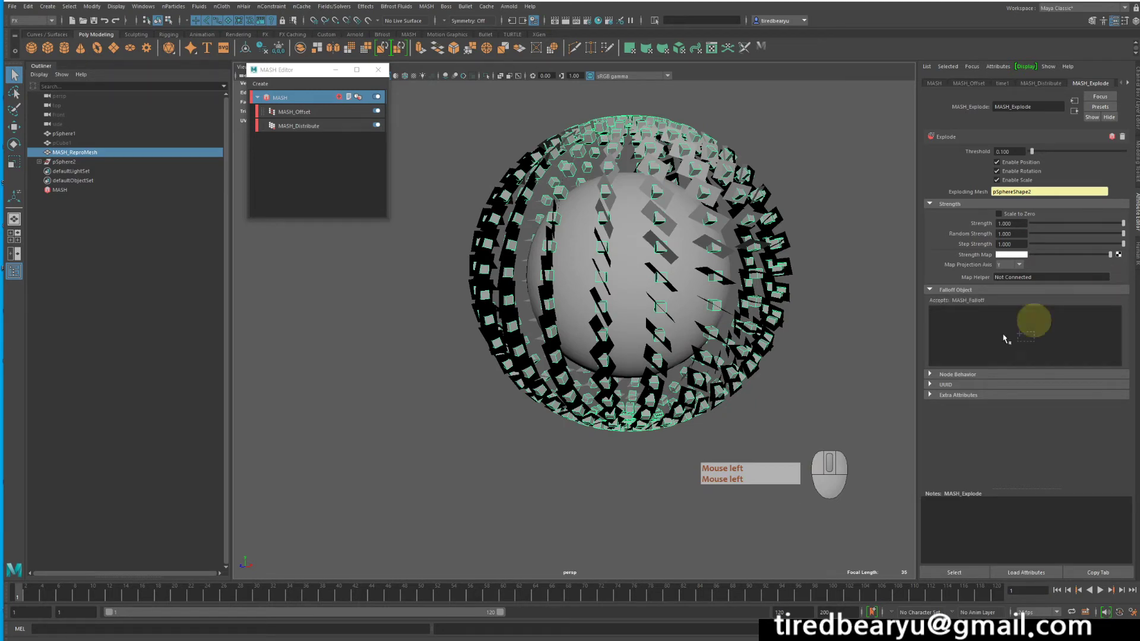
pyautogui.keyDown('alt'); pyautogui.moveTo(746, 385); pyautogui.dragTo(745, 178); pyautogui.keyUp('alt')
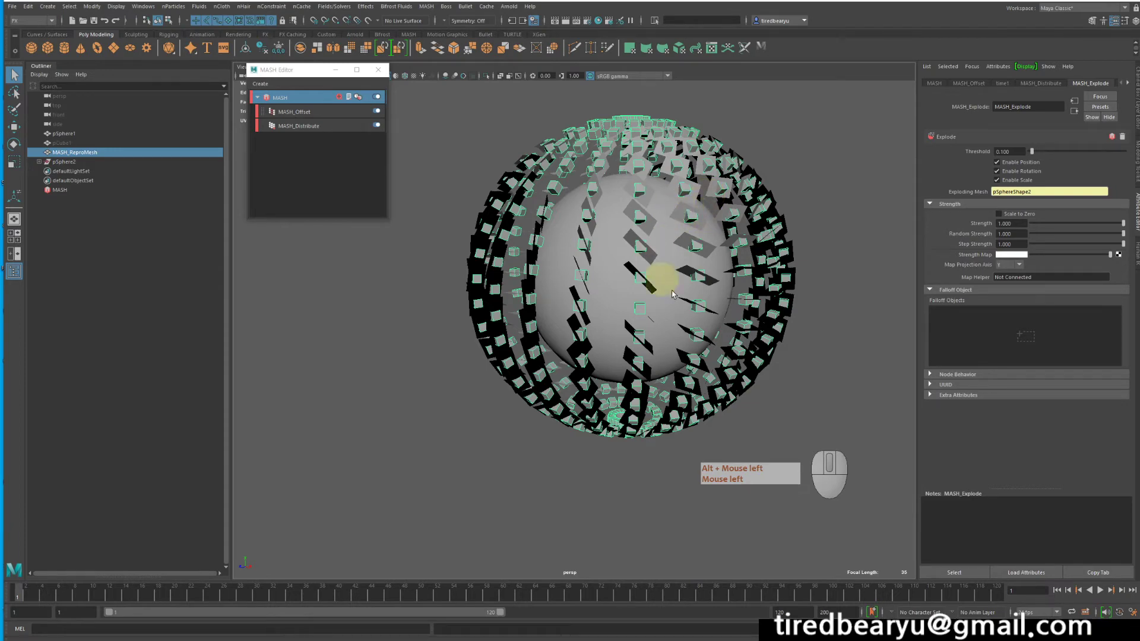
pyautogui.keyDown('alt'); pyautogui.moveTo(667, 364); pyautogui.dragTo(744, 221); pyautogui.keyUp('alt')
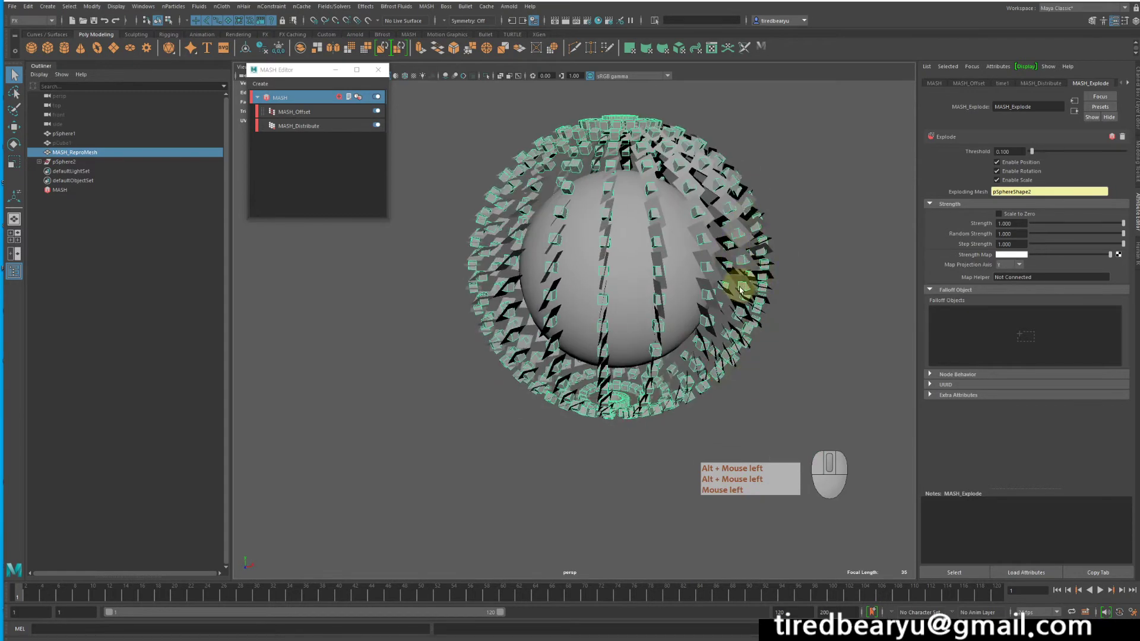
pyautogui.keyDown('alt'); pyautogui.moveTo(738, 286); pyautogui.dragTo(751, 231); pyautogui.keyUp('alt')
pyautogui.keyDown('alt'); pyautogui.moveTo(746, 311); pyautogui.dragTo(754, 314); pyautogui.keyUp('alt')
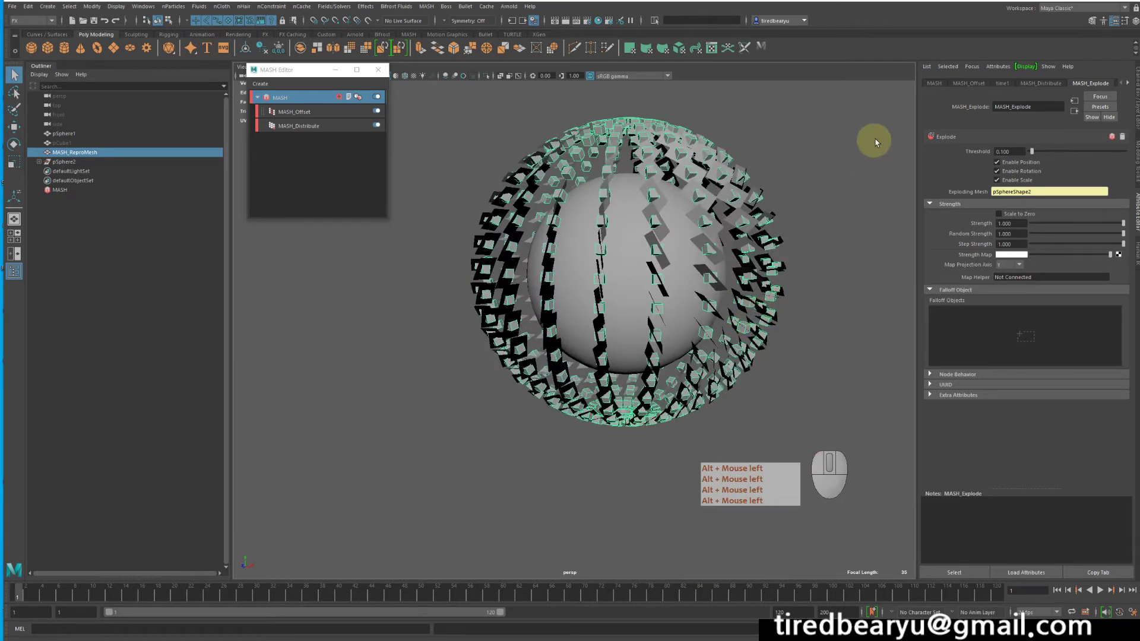
# Step: Add a Random node to the MASH network and inspect the scattered pieces
pyautogui.click(973, 84)
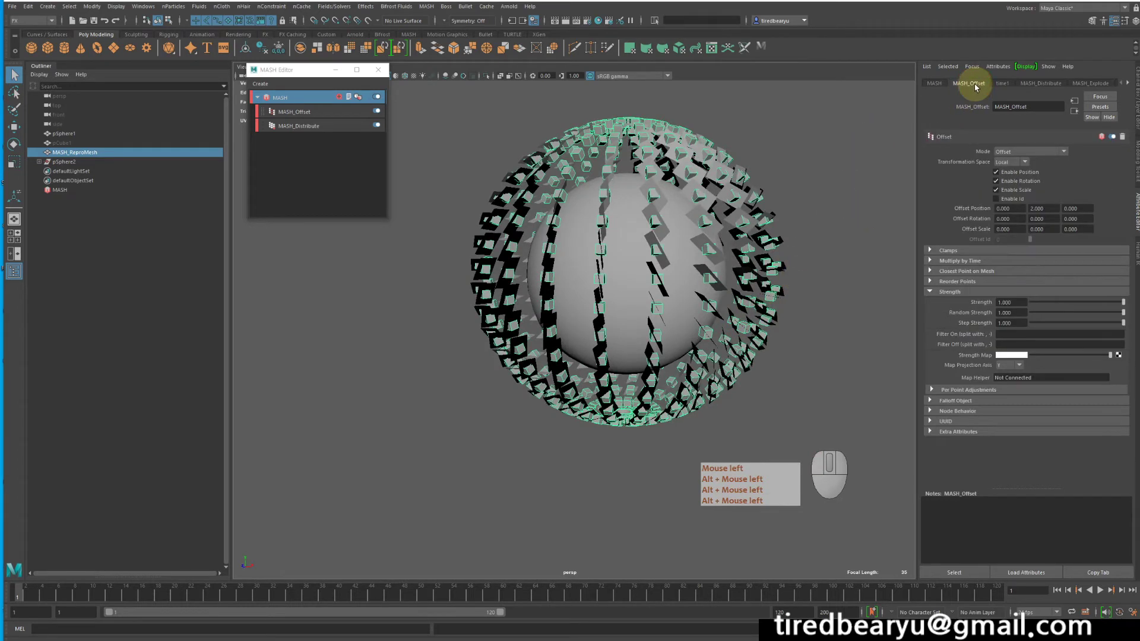
pyautogui.click(935, 84)
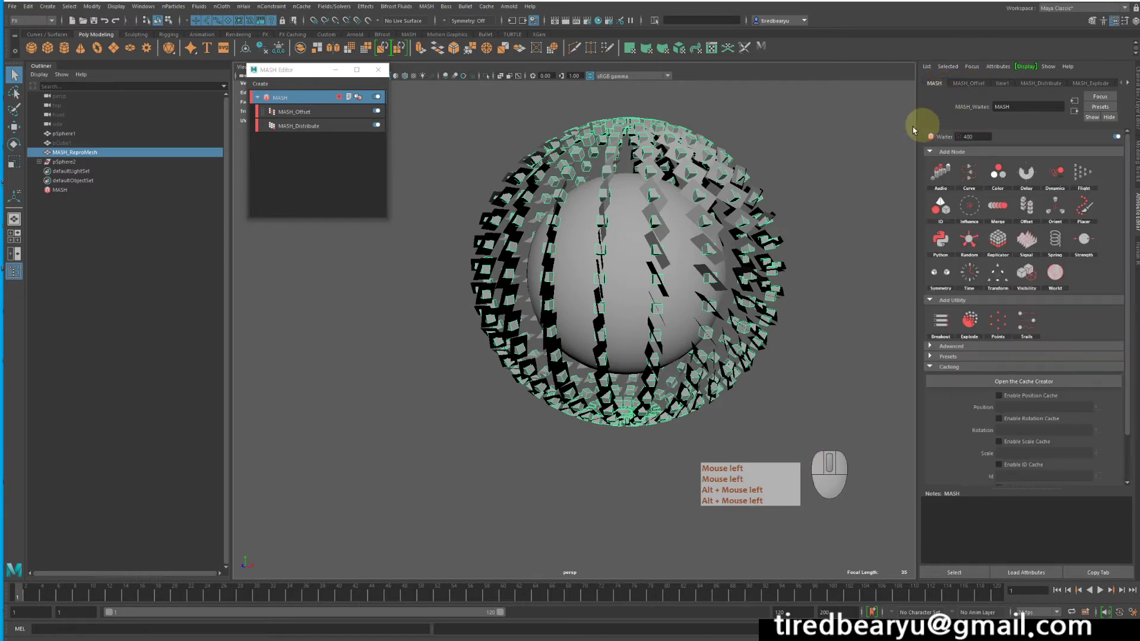
pyautogui.keyDown('alt'); pyautogui.moveTo(705, 221); pyautogui.dragTo(687, 224); pyautogui.keyUp('alt')
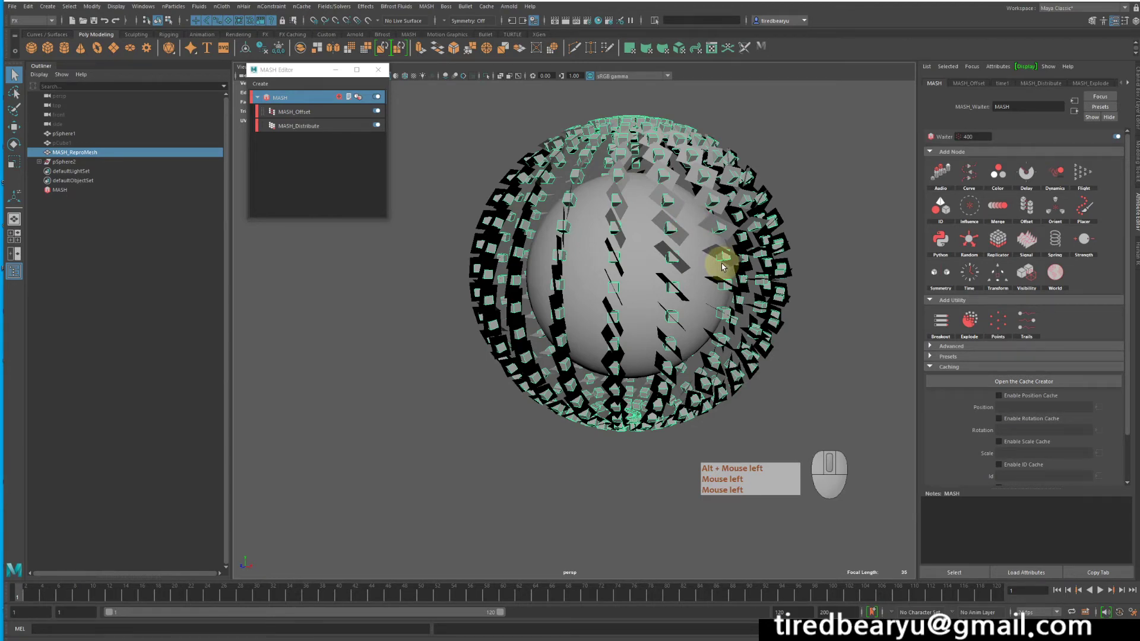
pyautogui.keyDown('alt'); pyautogui.moveTo(707, 272); pyautogui.dragTo(731, 262); pyautogui.keyUp('alt')
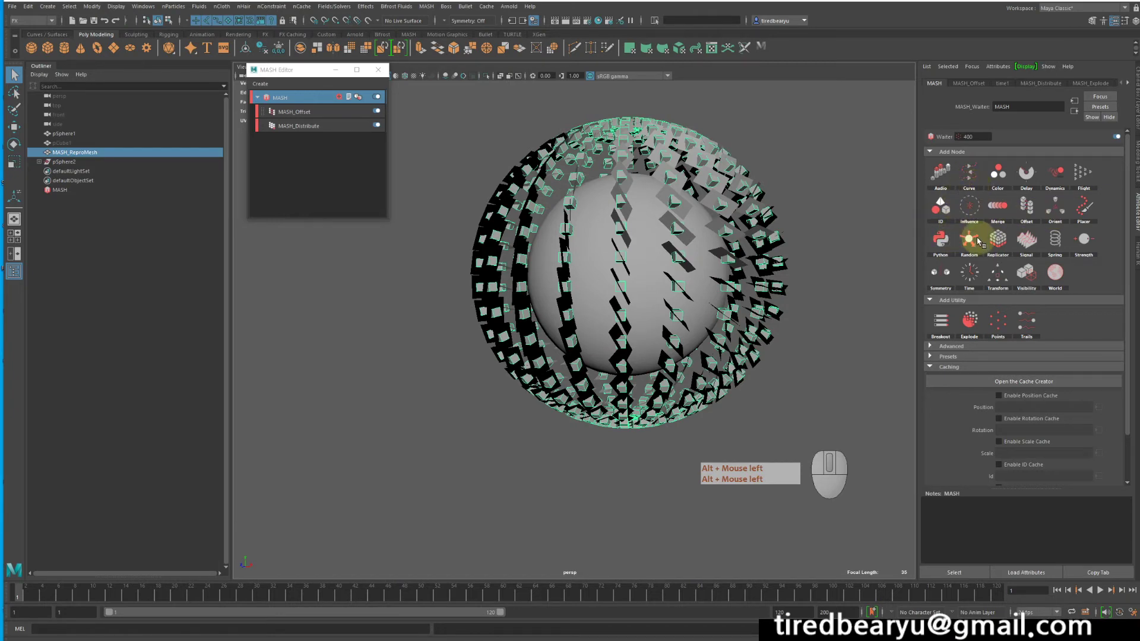
pyautogui.click(1005, 246)
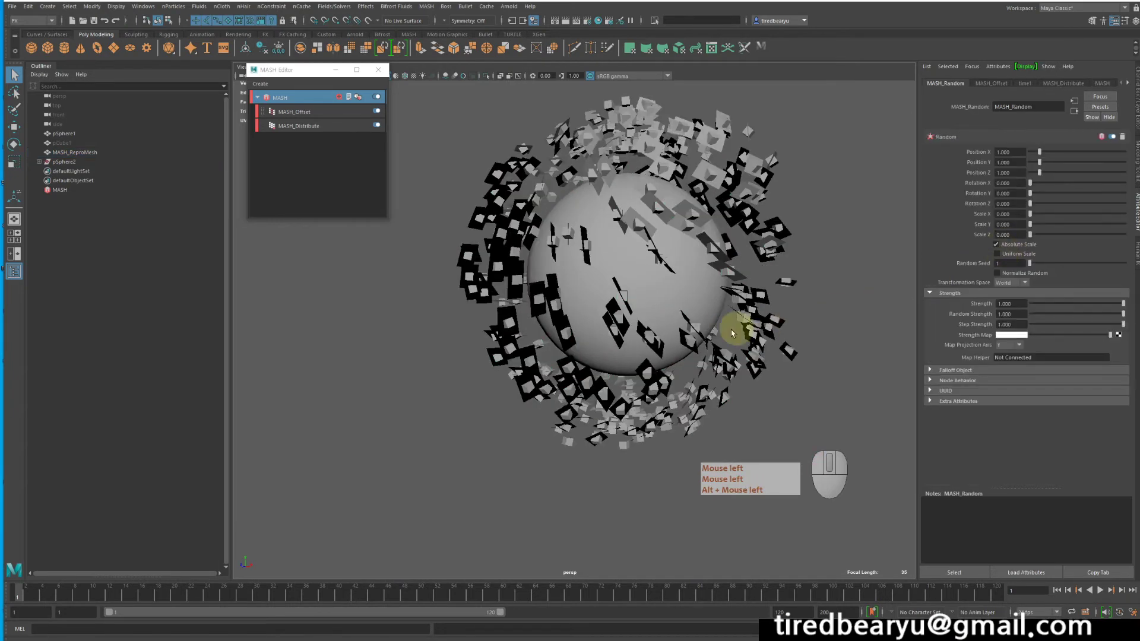
pyautogui.keyDown('alt'); pyautogui.moveTo(738, 325); pyautogui.dragTo(692, 273); pyautogui.keyUp('alt')
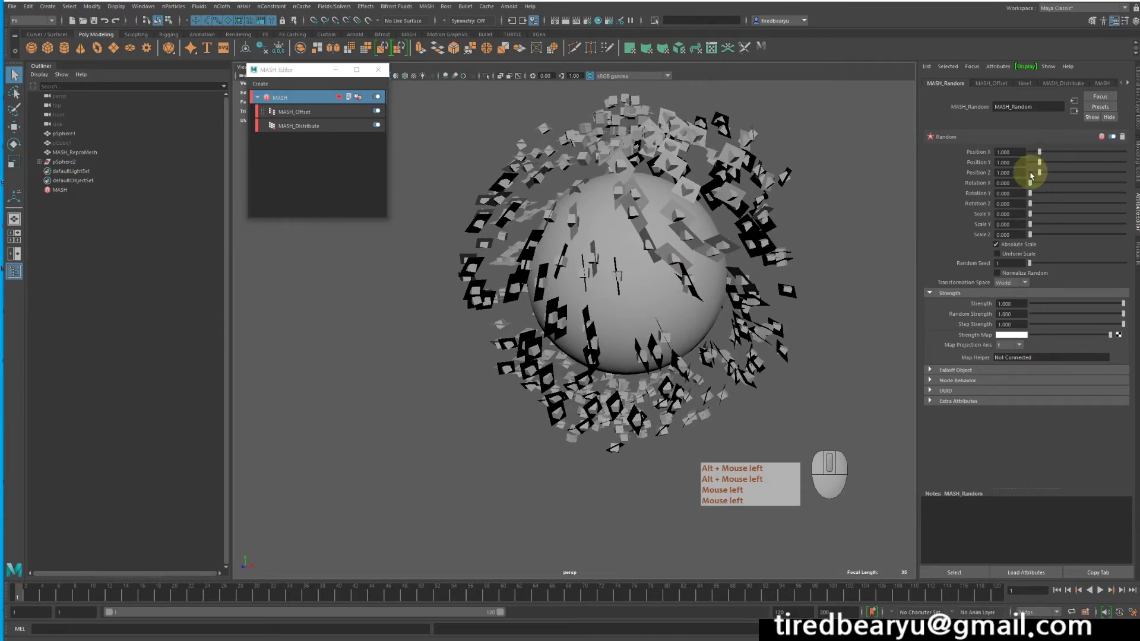
# Step: Switch the MASH_Random node to Local space, with all three Position values at about 2.3 and Rotation values at about 180
pyautogui.moveTo(1039, 152); pyautogui.dragTo(1051, 175)
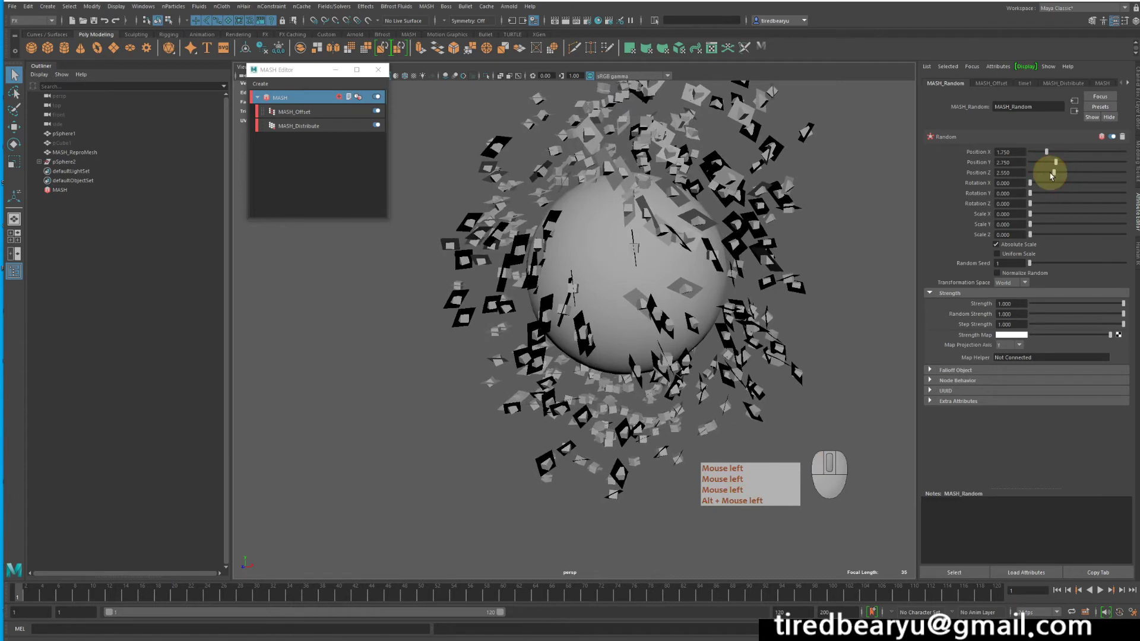
pyautogui.click(1012, 283)
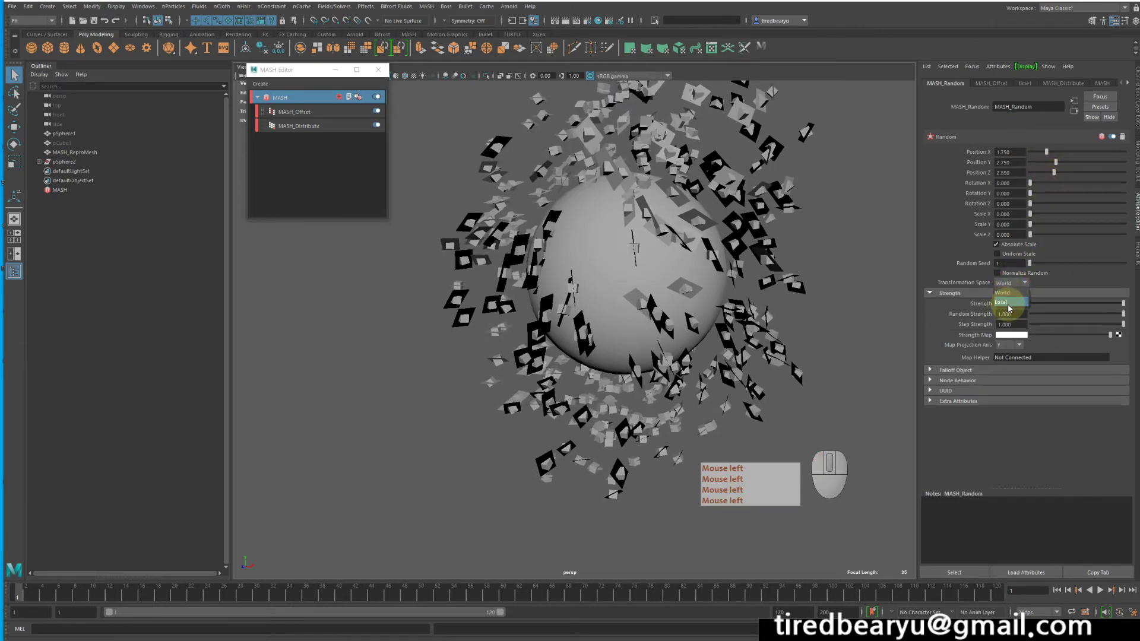
pyautogui.click(1008, 308)
pyautogui.moveTo(1046, 152); pyautogui.dragTo(1139, 193)
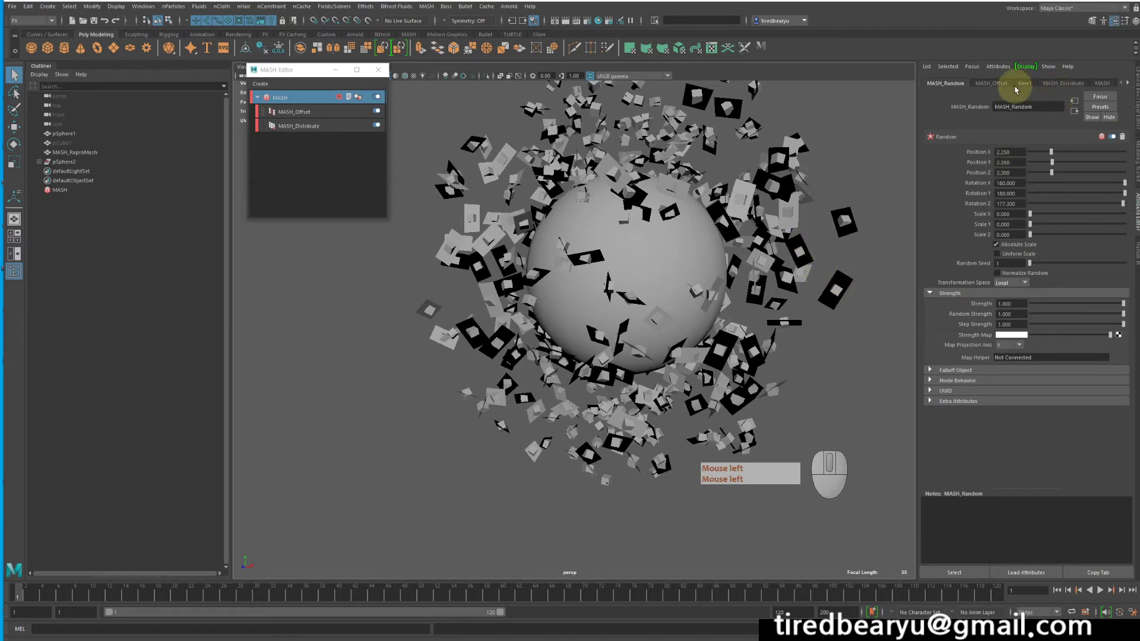
# Step: Test the MASH_Explode node's Strength down to 0 and inspect the scattered cubes without the pieces
pyautogui.click(290, 98)
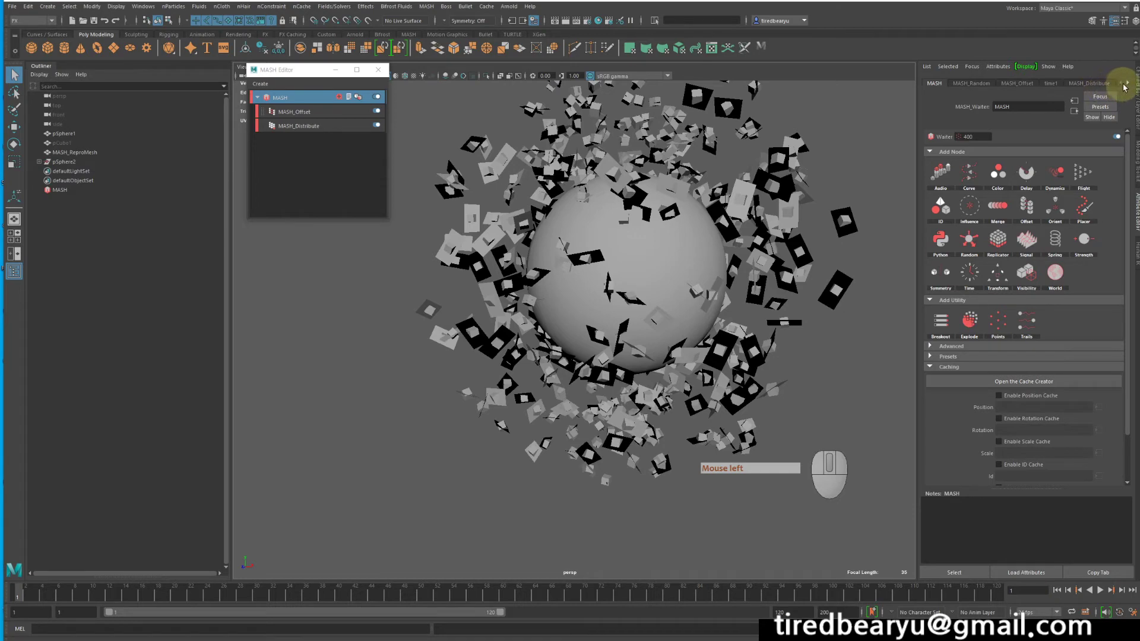
pyautogui.click(1128, 84)
pyautogui.click(1100, 83)
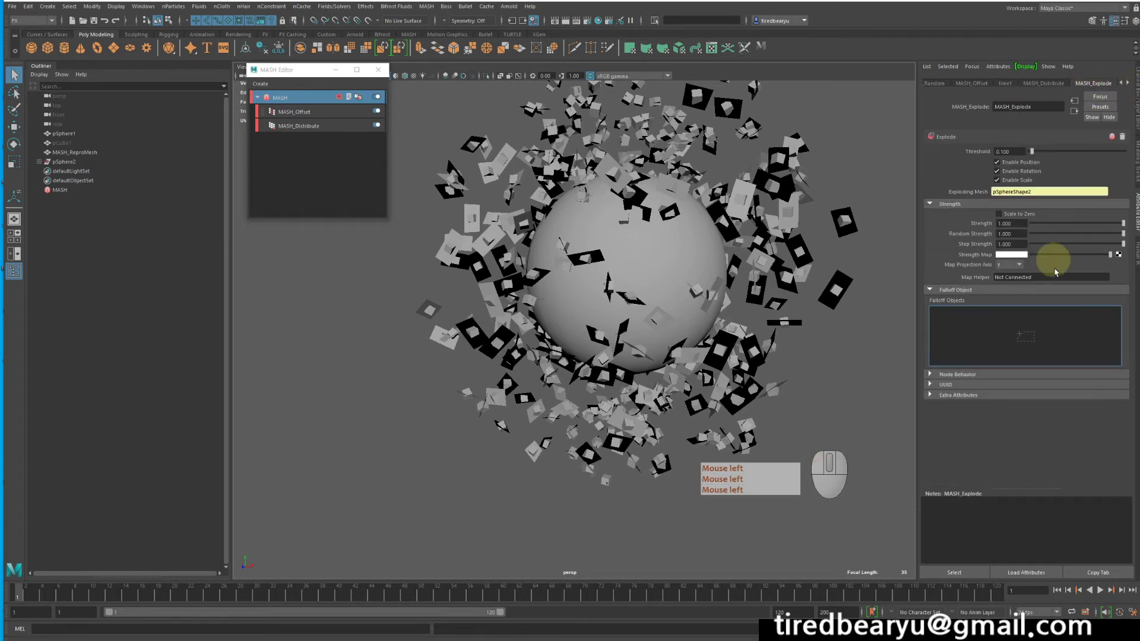
pyautogui.moveTo(1087, 223); pyautogui.dragTo(1138, 230)
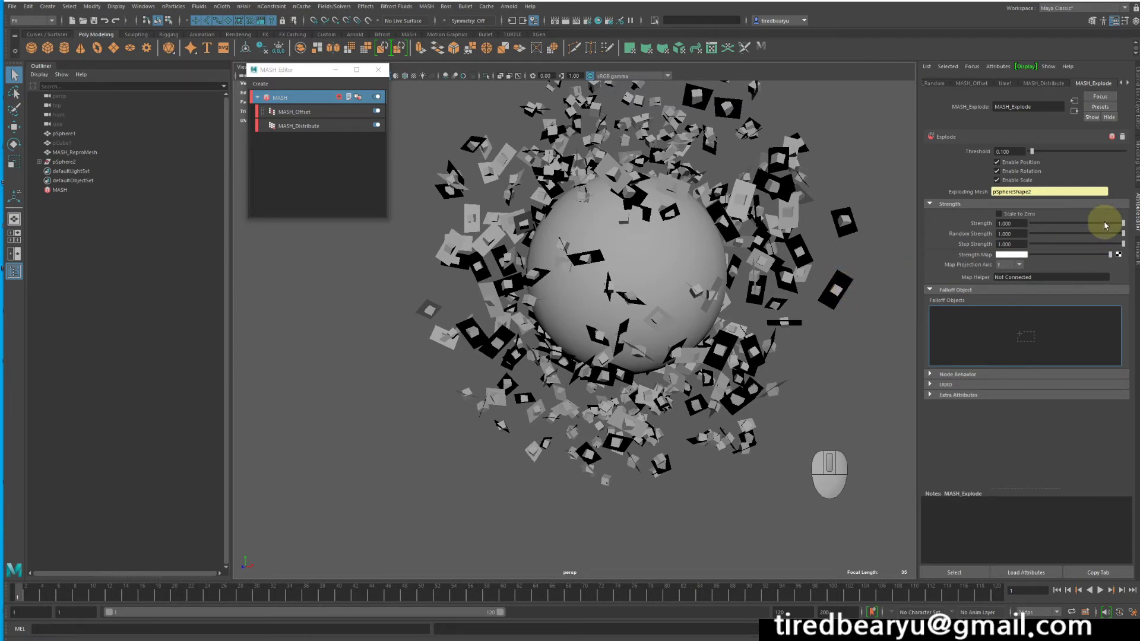
pyautogui.moveTo(1104, 226); pyautogui.dragTo(951, 229)
pyautogui.keyDown('alt'); pyautogui.moveTo(604, 246); pyautogui.dragTo(621, 186, button='middle'); pyautogui.keyUp('alt')
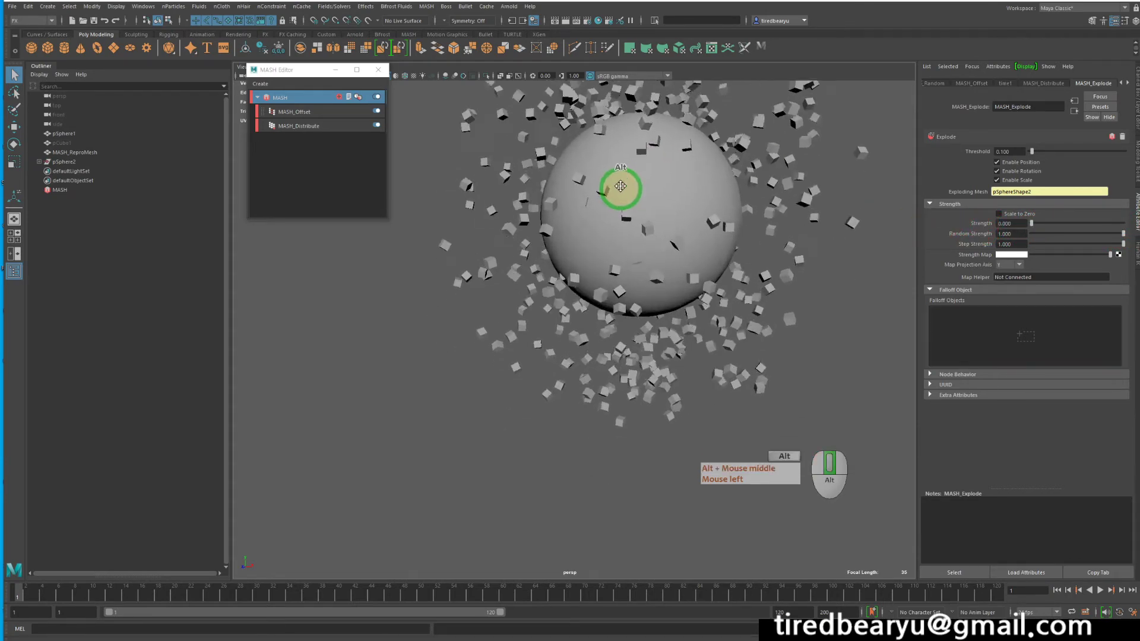
pyautogui.keyDown('alt'); pyautogui.moveTo(621, 186); pyautogui.dragTo(476, 184, button='right'); pyautogui.keyUp('alt')
pyautogui.keyDown('alt'); pyautogui.moveTo(598, 200); pyautogui.dragTo(596, 221, button='middle'); pyautogui.keyUp('alt')
pyautogui.keyDown('alt'); pyautogui.moveTo(597, 221); pyautogui.dragTo(597, 222); pyautogui.keyUp('alt')
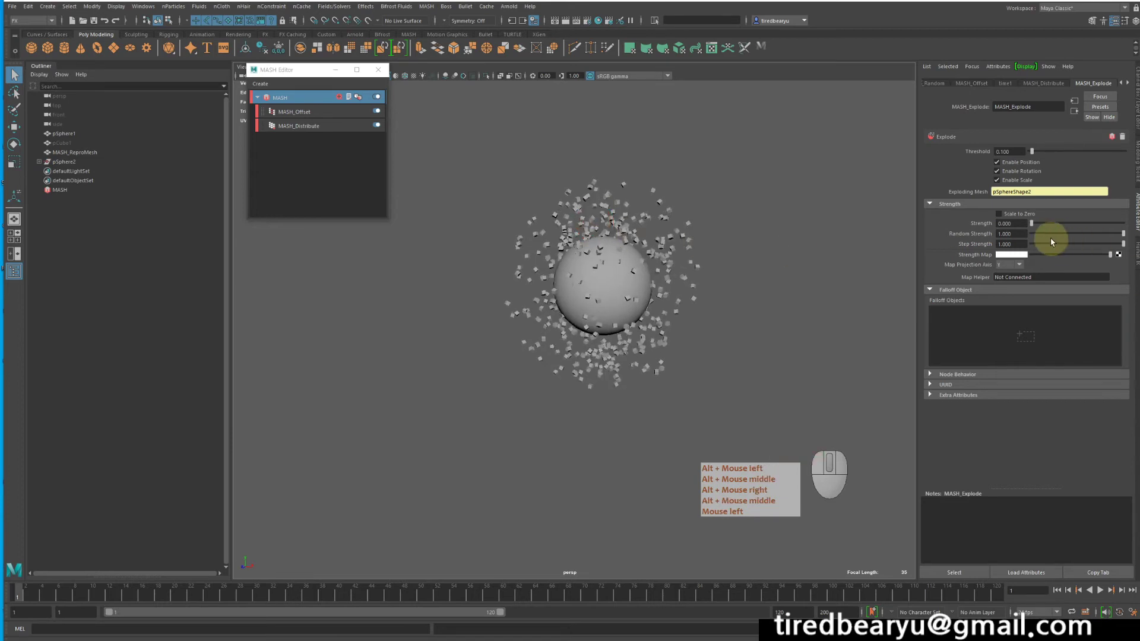
# Step: Test partial Strength values on the MASH_Explode node, such as 0.546, and set the Strength to 1
pyautogui.moveTo(1049, 224); pyautogui.dragTo(1081, 224)
pyautogui.keyDown('alt'); pyautogui.moveTo(617, 224); pyautogui.dragTo(641, 224); pyautogui.keyUp('alt')
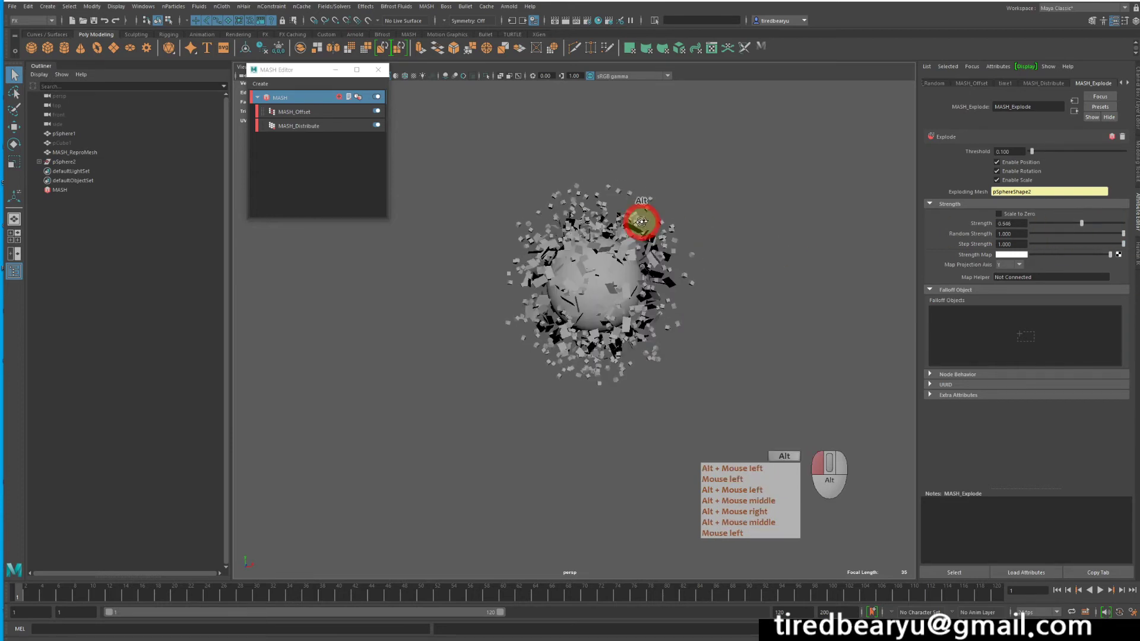
pyautogui.keyDown('alt'); pyautogui.moveTo(642, 223); pyautogui.dragTo(745, 229, button='right'); pyautogui.keyUp('alt')
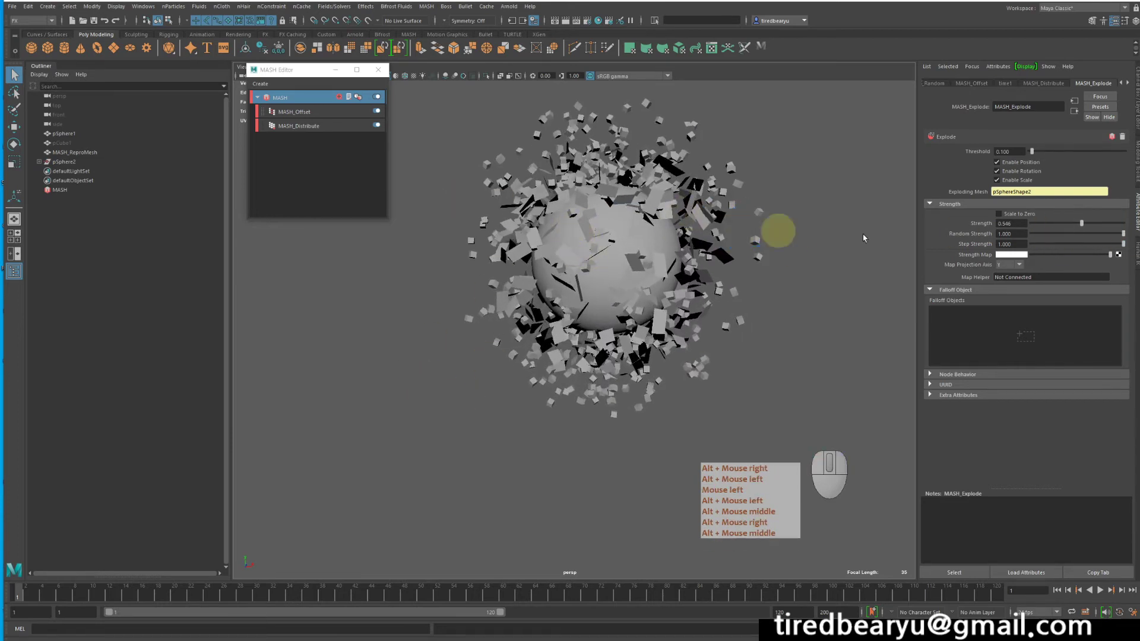
pyautogui.moveTo(1082, 224); pyautogui.dragTo(997, 224)
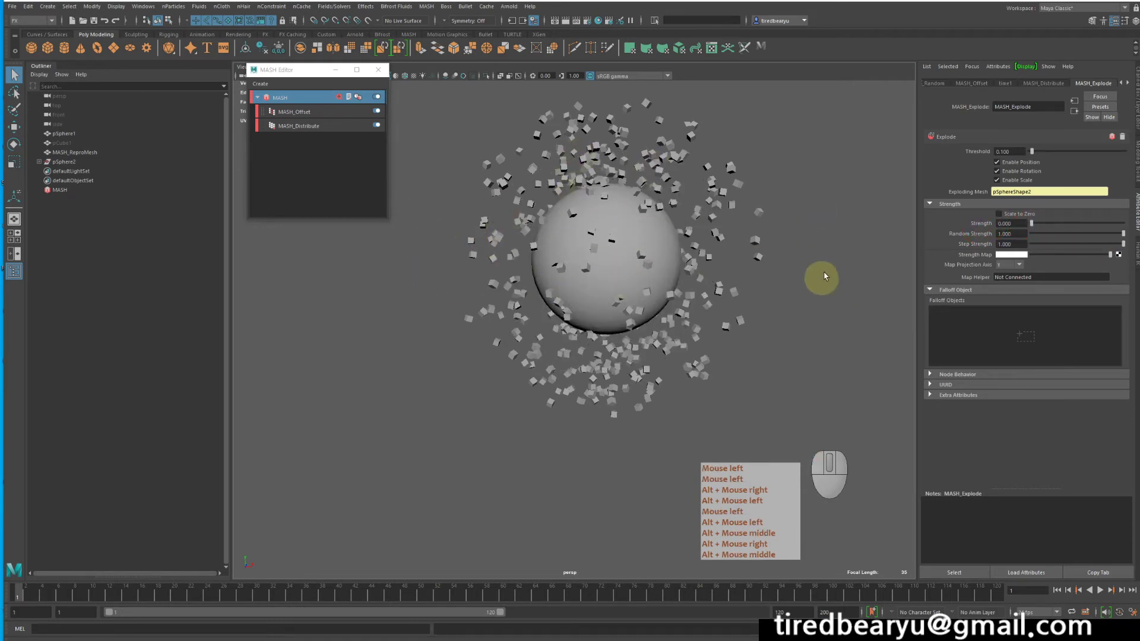
pyautogui.moveTo(1074, 224); pyautogui.dragTo(1132, 254)
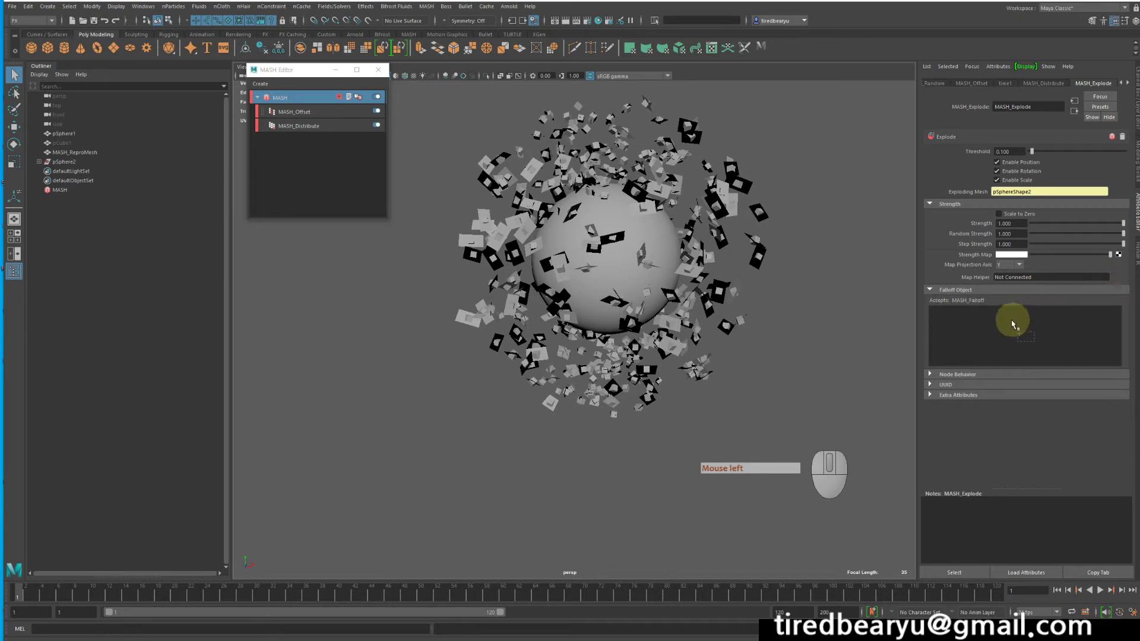
# Step: Create a falloff object for the MASH_Explode node
pyautogui.rightClick(976, 323)
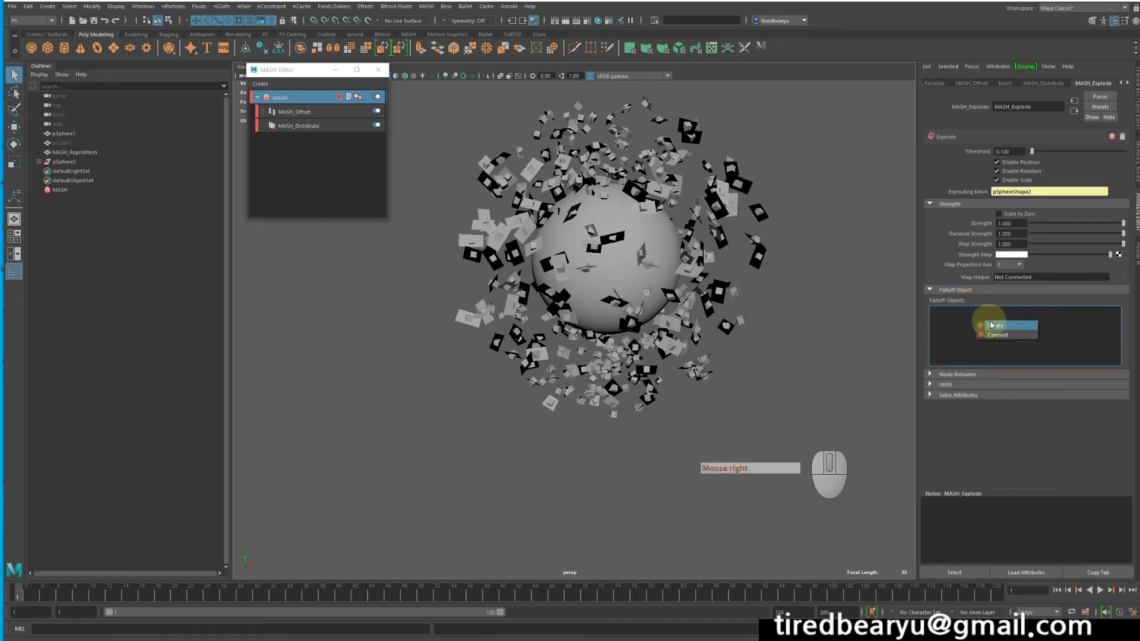
pyautogui.click(1000, 327)
pyautogui.keyDown('alt'); pyautogui.moveTo(745, 306); pyautogui.dragTo(821, 303, button='right'); pyautogui.keyUp('alt')
# Step: Move the falloff object sideways until it is clear of the sphere and keyframe it at frame 1
pyautogui.press('w')
pyautogui.moveTo(821, 303); pyautogui.dragTo(720, 300, button='middle')
pyautogui.press('z')
pyautogui.moveTo(647, 297); pyautogui.dragTo(466, 313)
pyautogui.press('s')
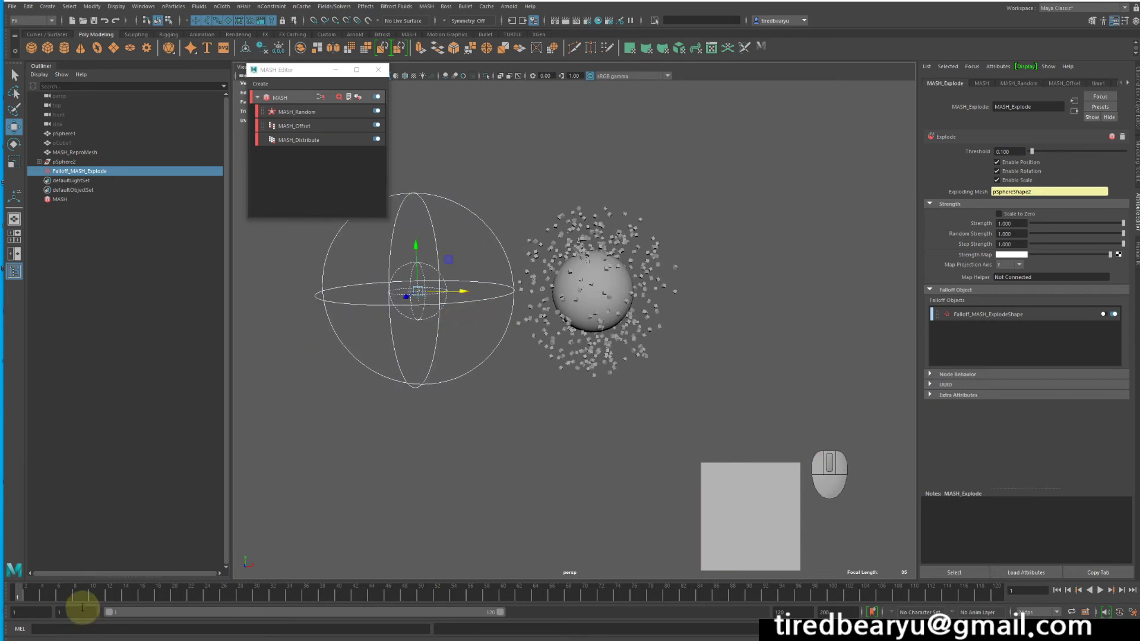
# Step: At frame 53, move the falloff object over the sphere so it encloses all the pieces, and keyframe it
pyautogui.moveTo(64, 594); pyautogui.dragTo(185, 596)
pyautogui.moveTo(404, 594); pyautogui.dragTo(448, 601)
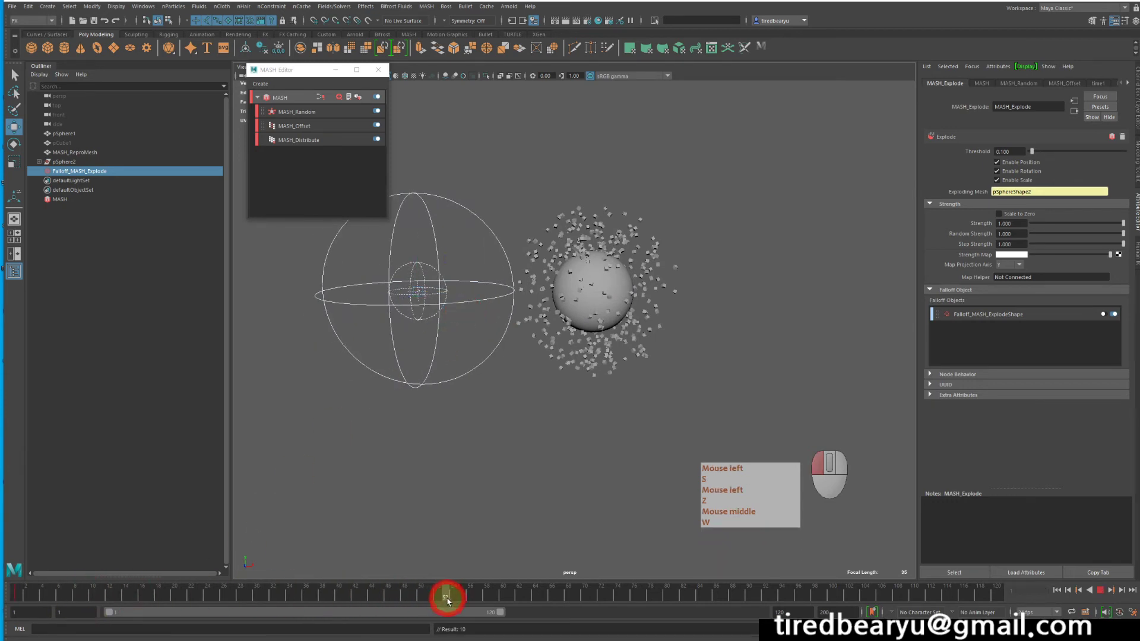
pyautogui.press('w')
pyautogui.moveTo(465, 292); pyautogui.dragTo(713, 389)
pyautogui.press('s')
pyautogui.keyDown('alt'); pyautogui.moveTo(731, 386); pyautogui.dragTo(790, 394, button='right'); pyautogui.keyUp('alt')
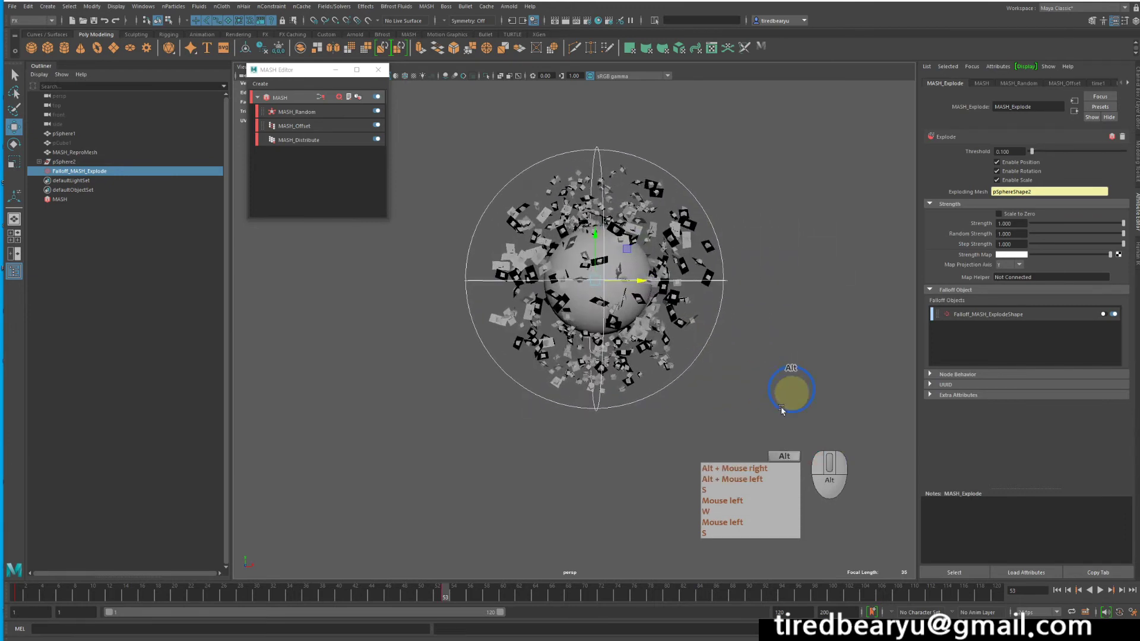
# Step: Scrub the timeline to preview the falloff-driven shatter, stopping at frame 44, and inspect the pieces
pyautogui.press('q')
pyautogui.moveTo(411, 597); pyautogui.dragTo(371, 621)
pyautogui.keyDown('alt'); pyautogui.moveTo(511, 452); pyautogui.dragTo(539, 422); pyautogui.keyUp('alt')
pyautogui.keyDown('alt'); pyautogui.moveTo(552, 419); pyautogui.dragTo(632, 284, button='right'); pyautogui.keyUp('alt')
# Step: Try scaling pCube1 down to make the small cubes on the pieces vanish, and undo the scaling
pyautogui.click(67, 143)
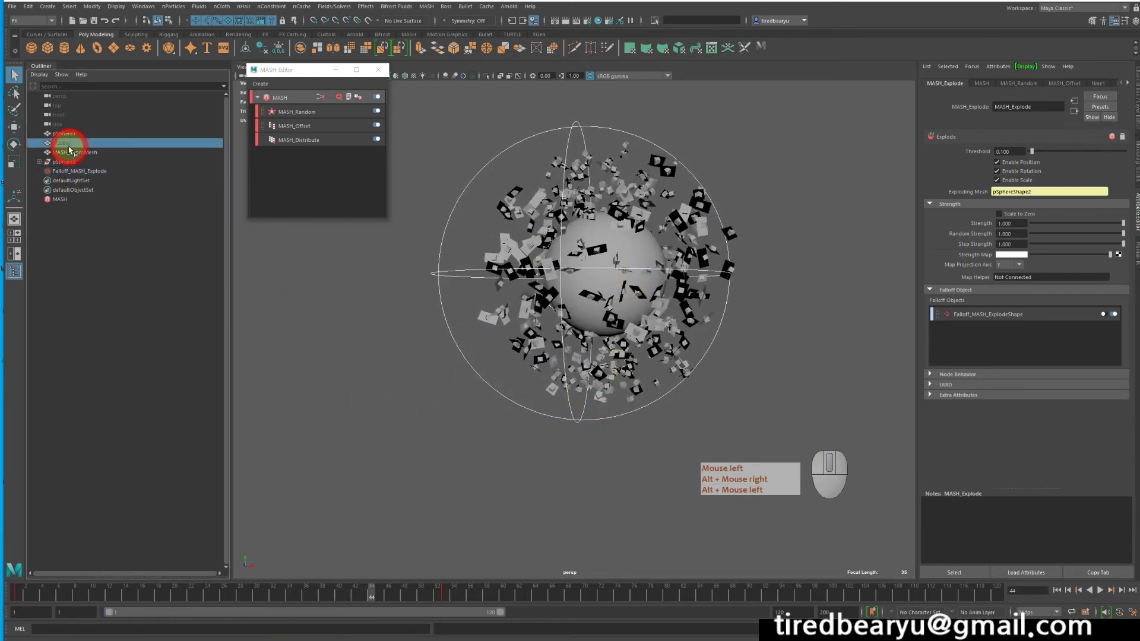
pyautogui.keyDown('alt'); pyautogui.moveTo(641, 241); pyautogui.dragTo(639, 251); pyautogui.keyUp('alt')
pyautogui.keyDown('alt'); pyautogui.moveTo(639, 250); pyautogui.dragTo(756, 280, button='right'); pyautogui.keyUp('alt')
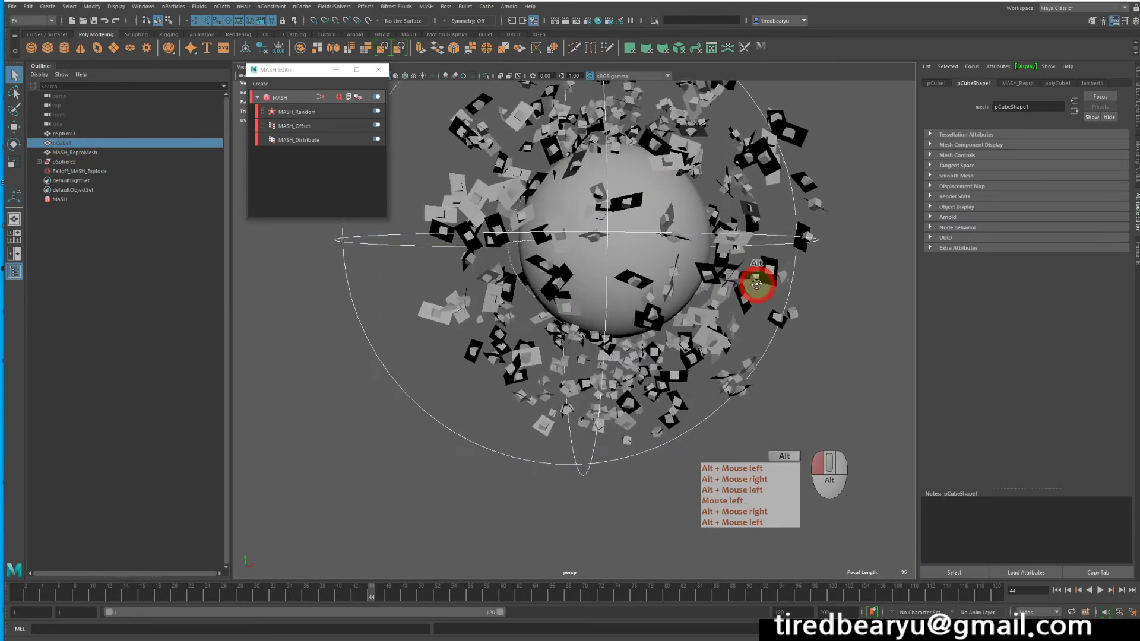
pyautogui.keyDown('alt'); pyautogui.moveTo(756, 280); pyautogui.dragTo(686, 289); pyautogui.keyUp('alt')
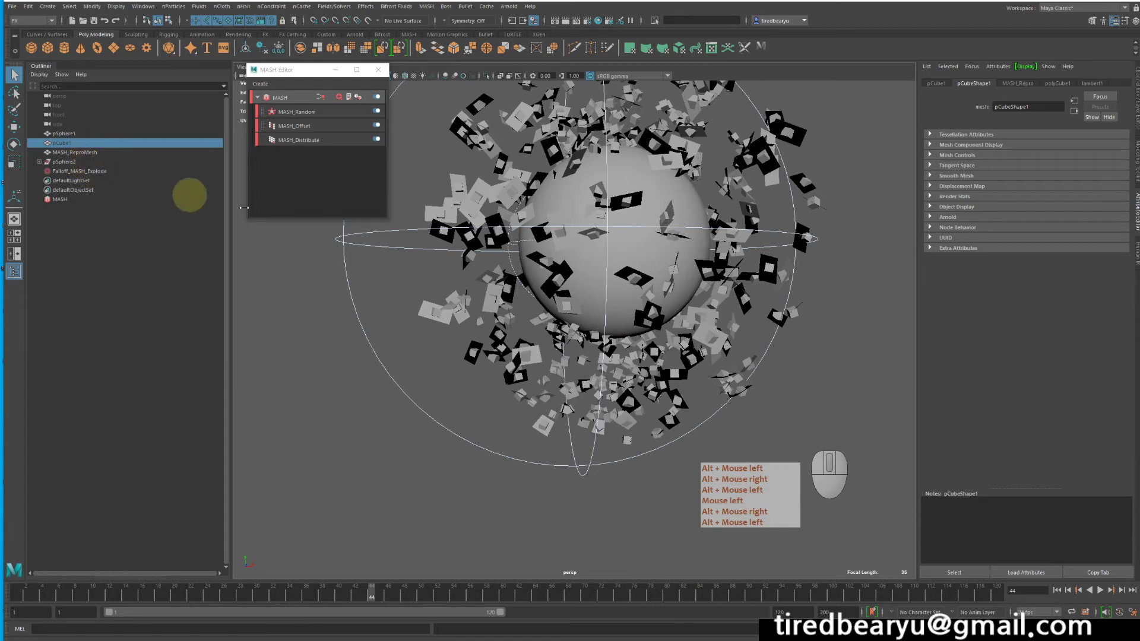
pyautogui.press('r')
pyautogui.moveTo(668, 290); pyautogui.dragTo(624, 303, button='middle')
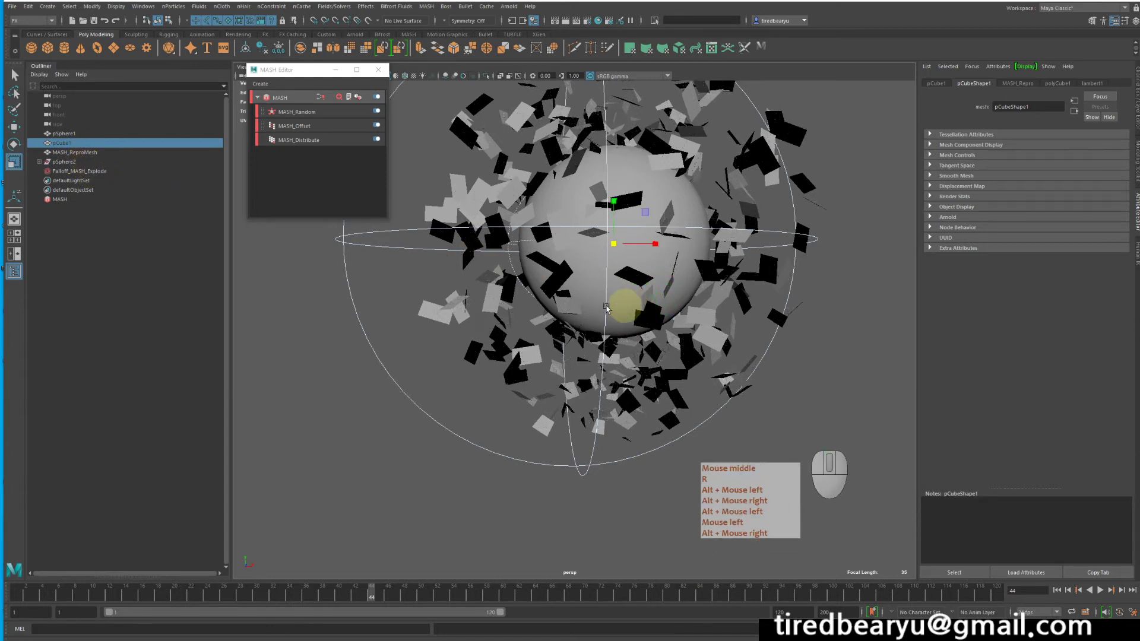
pyautogui.press('z')
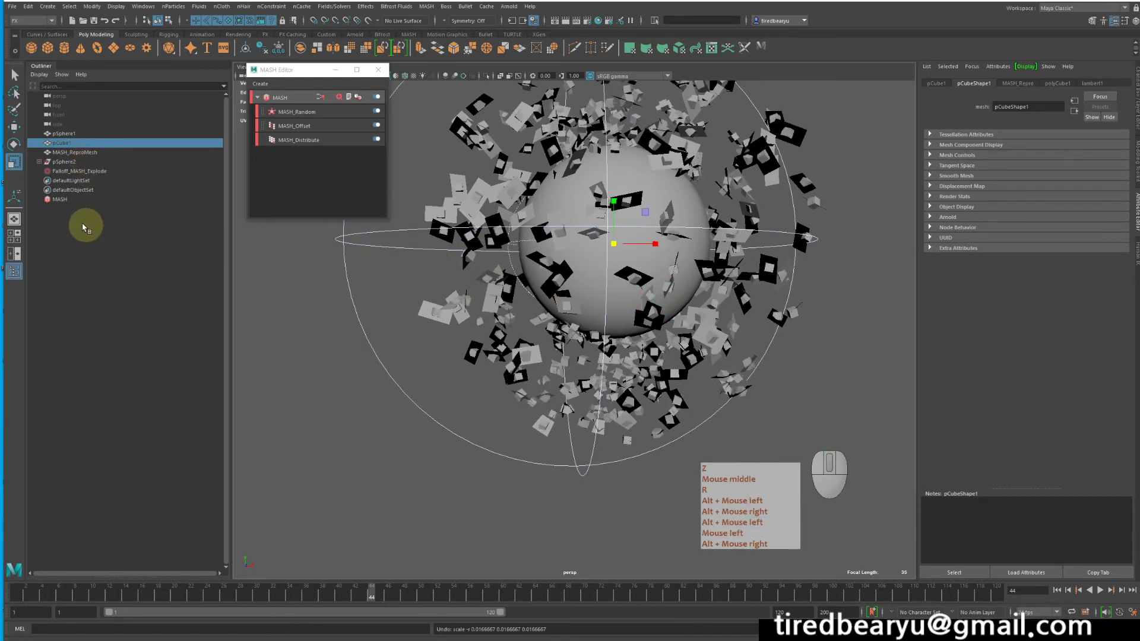
# Step: Hide the MASH_ReproMesh object so that only the sphere pieces are shown
pyautogui.click(72, 153)
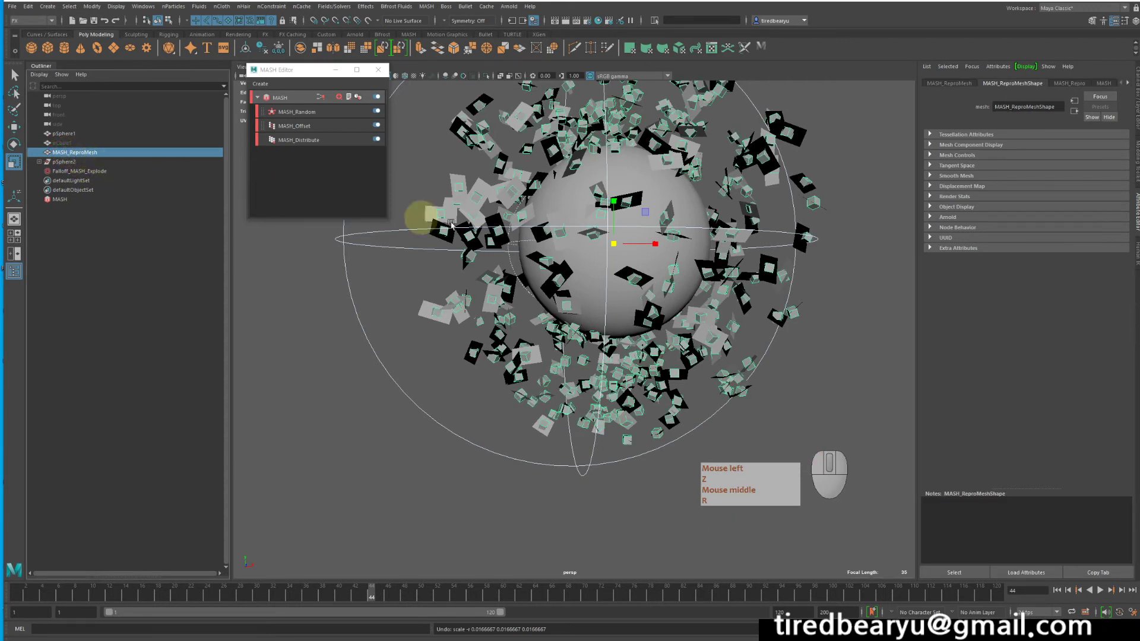
pyautogui.press('h')
pyautogui.keyDown('alt'); pyautogui.moveTo(704, 271); pyautogui.dragTo(710, 302); pyautogui.keyUp('alt')
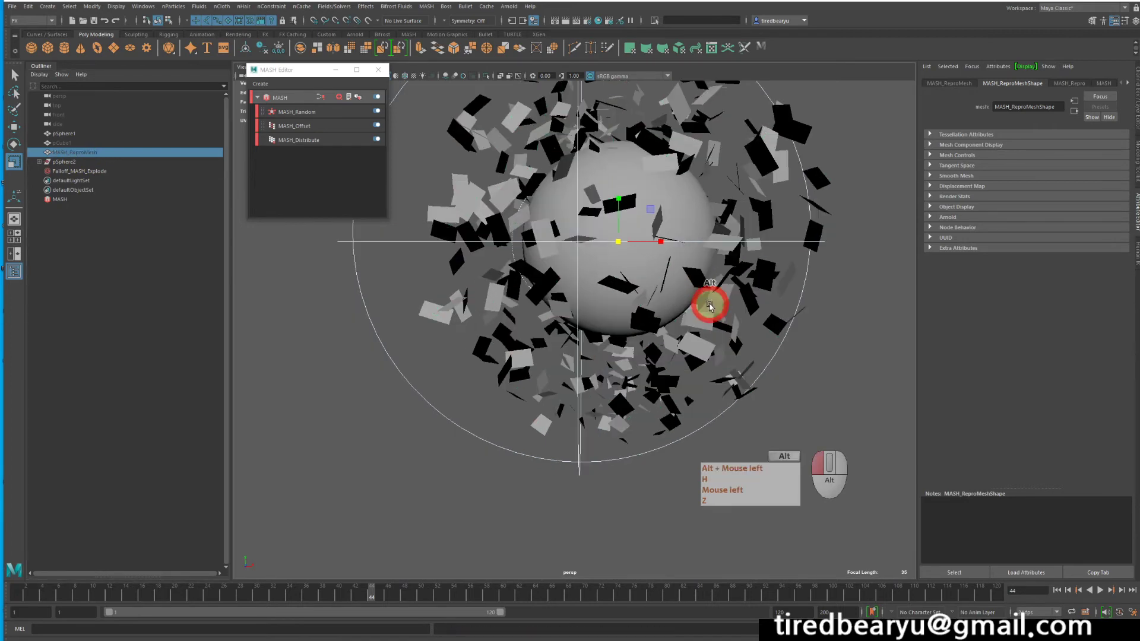
# Step: At frame 70, assign a new Blinn material to pSphere1 and set its colour to red
pyautogui.moveTo(364, 596); pyautogui.dragTo(585, 595)
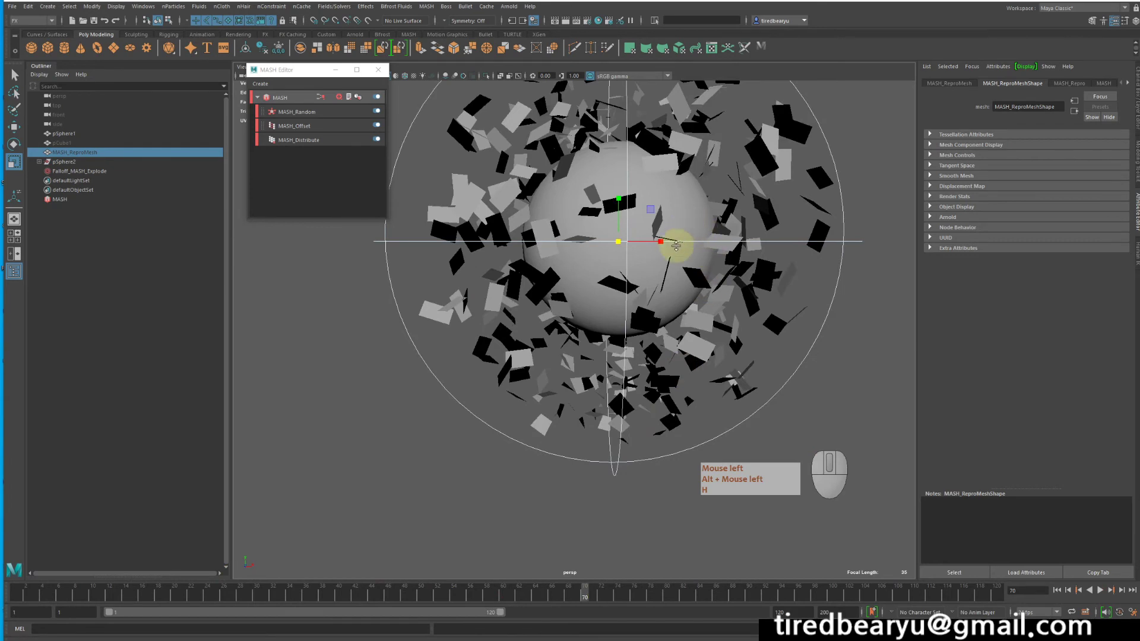
pyautogui.click(647, 273)
pyautogui.rightClick(245, 316)
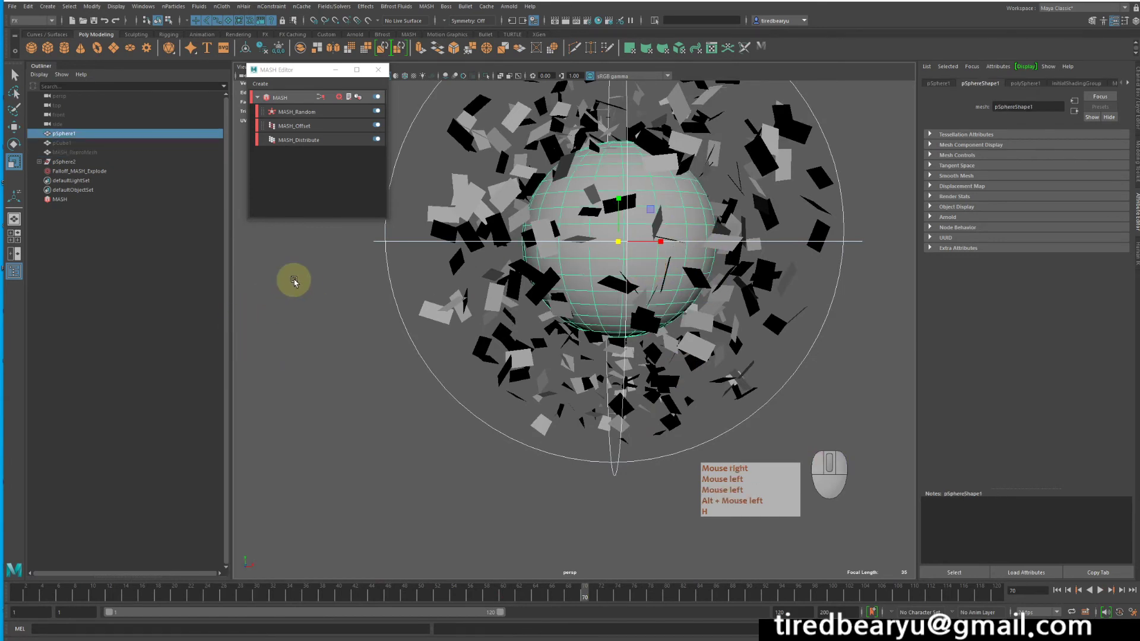
pyautogui.moveTo(295, 280); pyautogui.dragTo(371, 540, button='right')
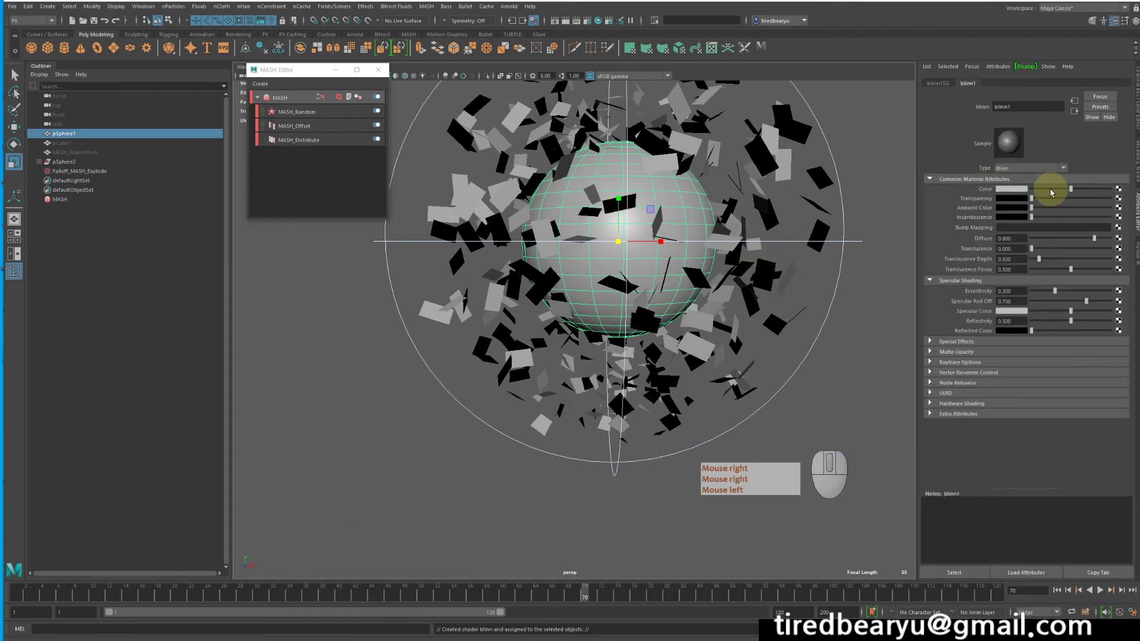
pyautogui.click(1012, 189)
pyautogui.click(978, 166)
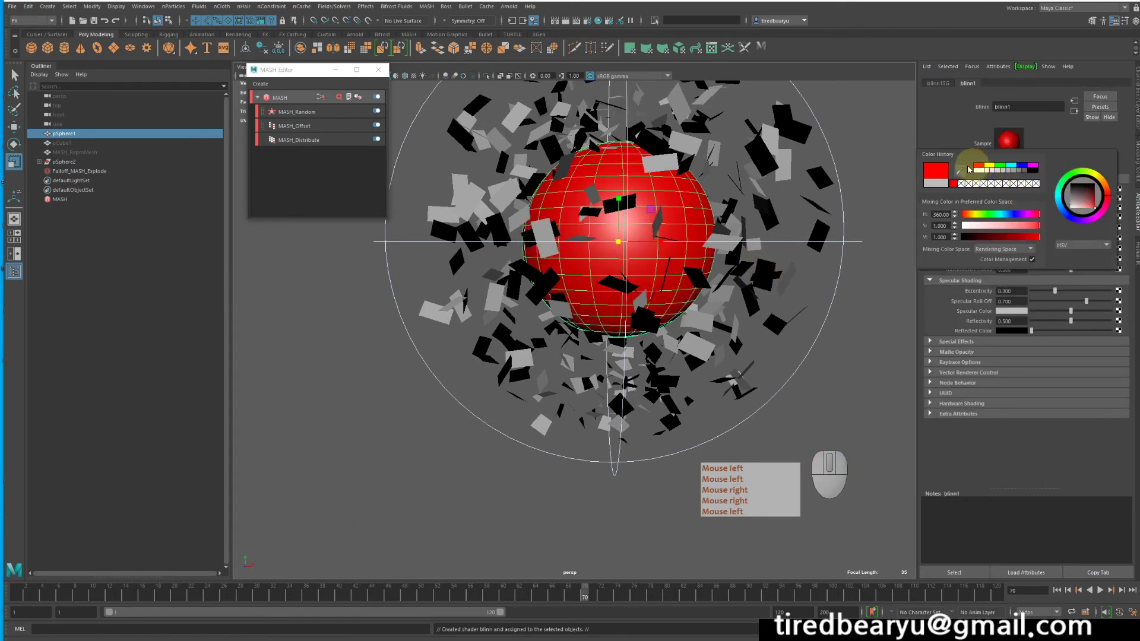
pyautogui.click(832, 241)
# Step: Compare pSphere1 at frames 1 and 50, try scaling it, and undo the scaling
pyautogui.moveTo(537, 594); pyautogui.dragTo(2, 549)
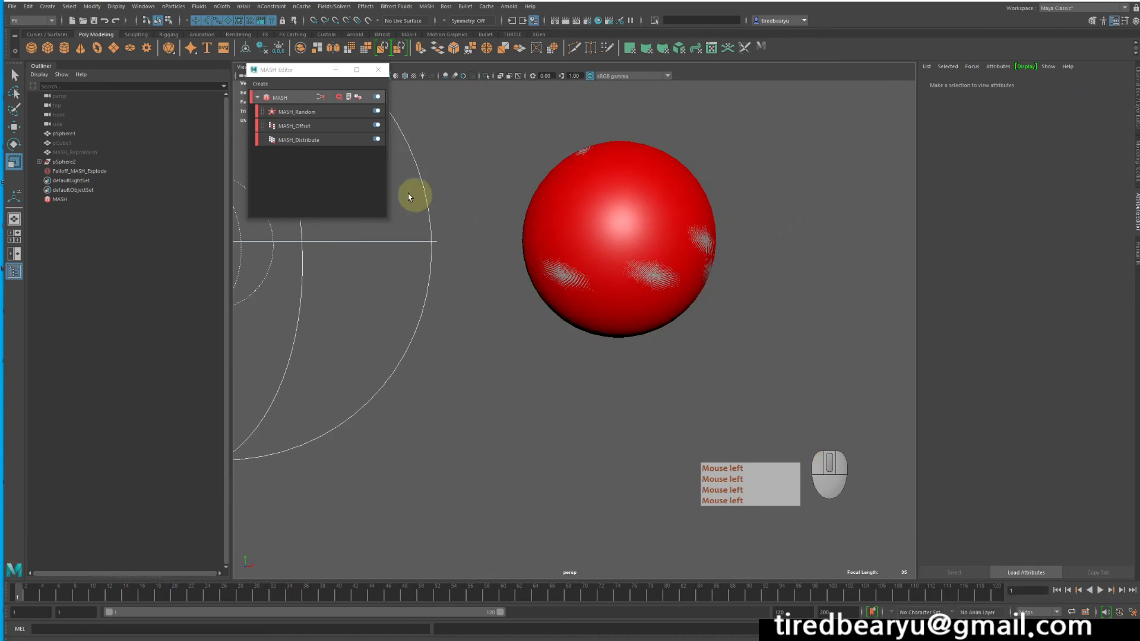
pyautogui.click(74, 135)
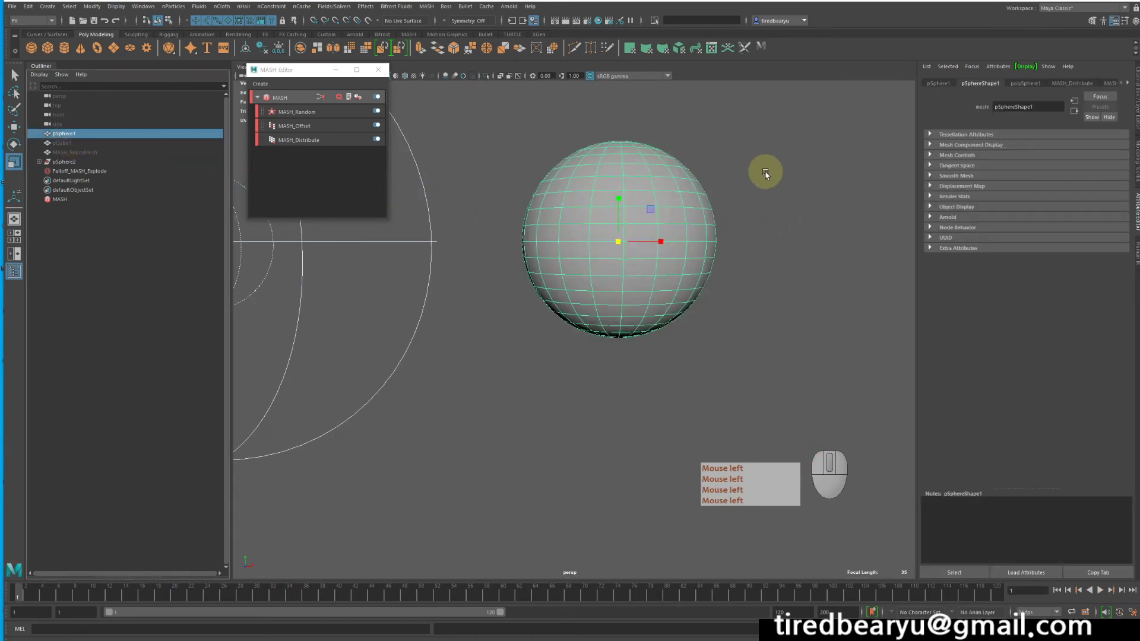
pyautogui.moveTo(44, 594); pyautogui.dragTo(420, 618)
pyautogui.press('r')
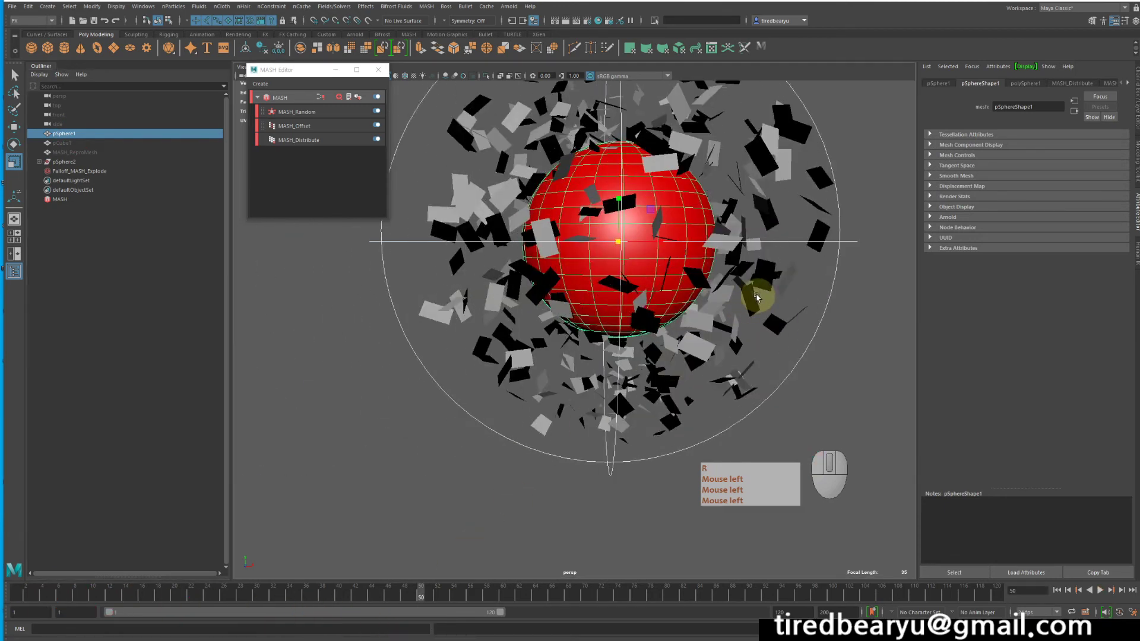
pyautogui.moveTo(711, 285); pyautogui.dragTo(712, 279, button='middle')
pyautogui.press('z')
pyautogui.press('q')
# Step: Scrub the shatter from frame 32 to frame 46 around the red sphere and check pSphere1's transform attributes
pyautogui.moveTo(101, 590); pyautogui.dragTo(272, 632)
pyautogui.scroll(-5, 601, 361)
pyautogui.keyDown('alt'); pyautogui.moveTo(615, 364); pyautogui.dragTo(590, 373); pyautogui.keyUp('alt')
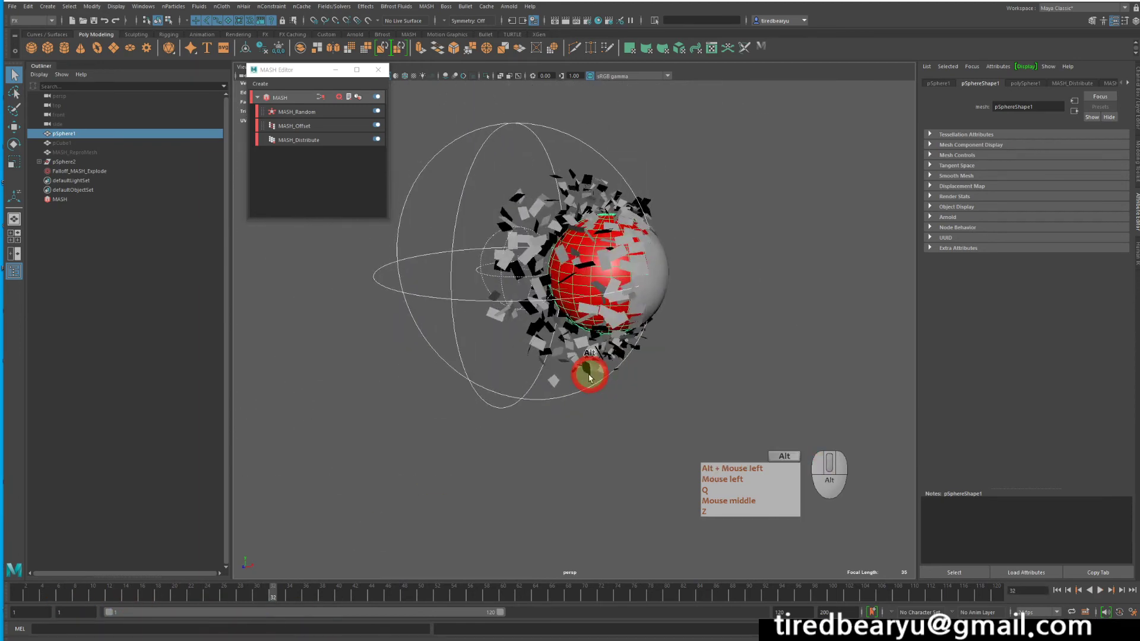
pyautogui.moveTo(279, 594); pyautogui.dragTo(390, 588)
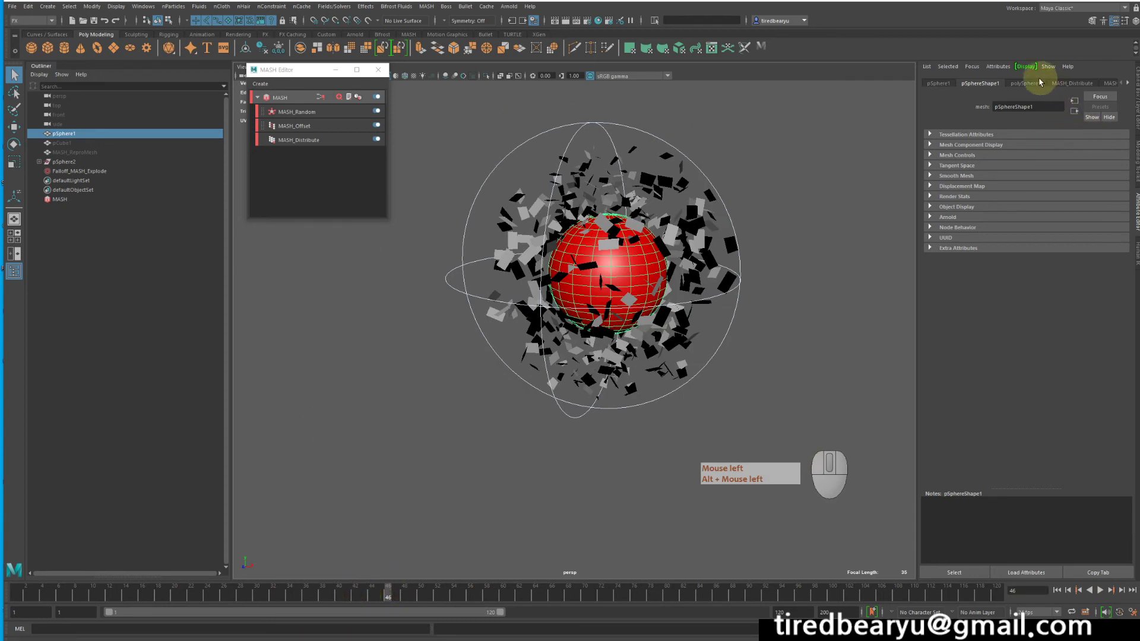
pyautogui.click(938, 83)
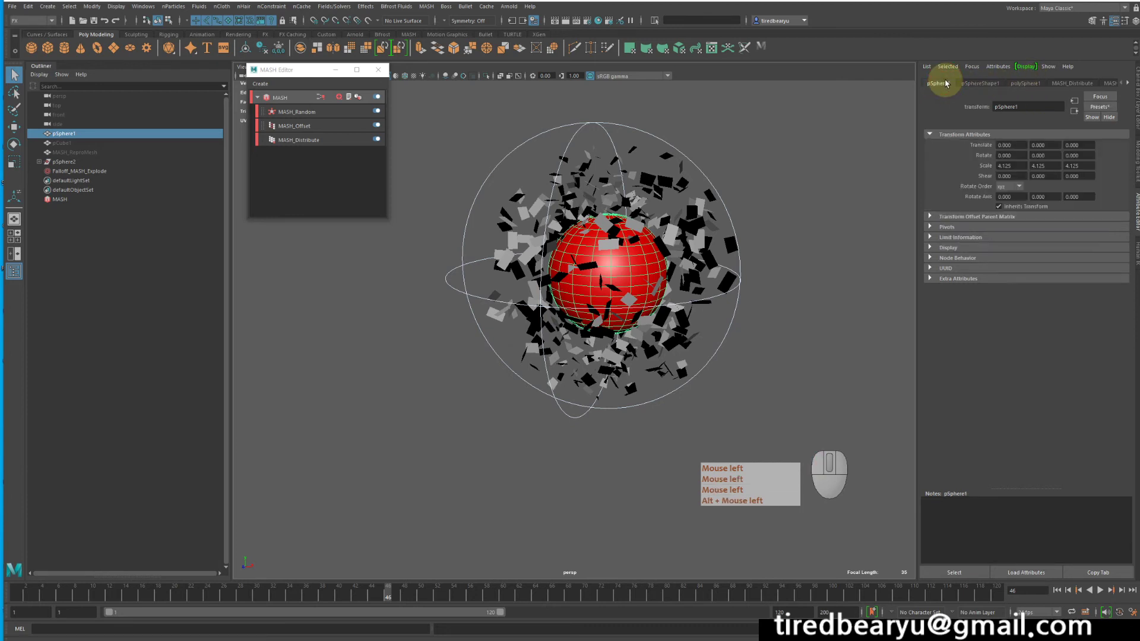
# Step: Preview the shatter up to frame 60 and add a Dynamics node to the MASH network
pyautogui.click(271, 99)
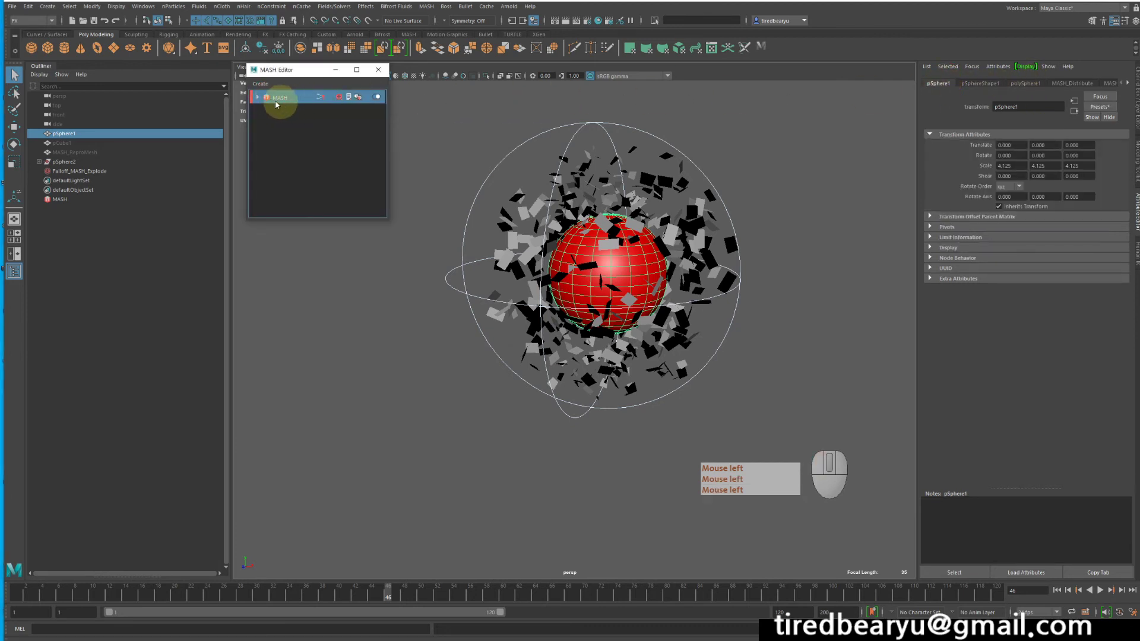
pyautogui.click(259, 98)
pyautogui.click(280, 98)
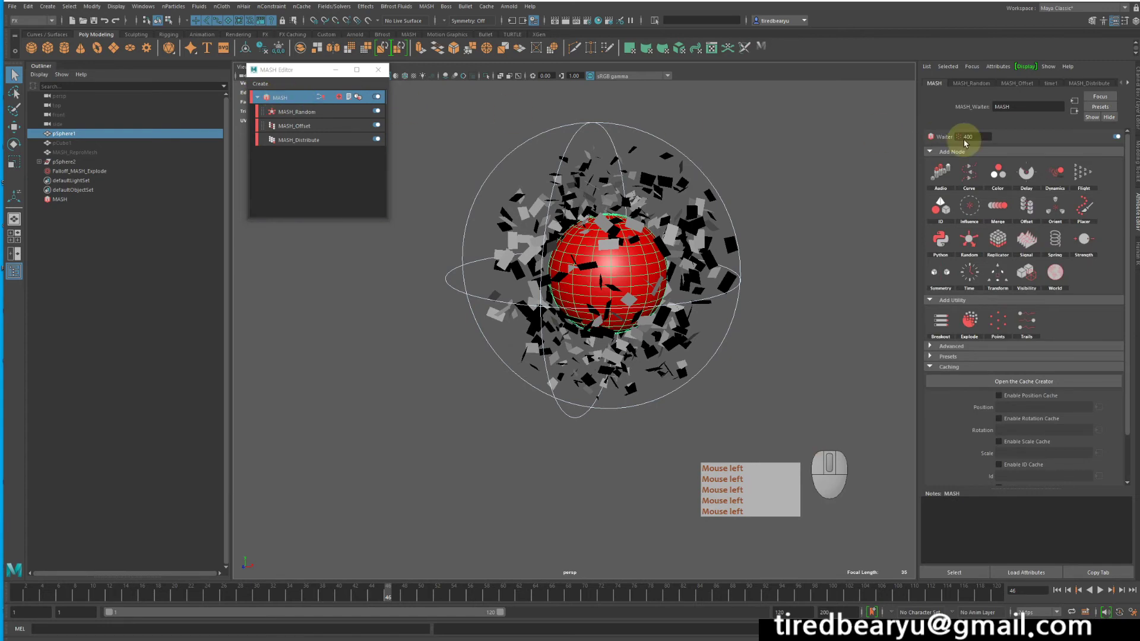
pyautogui.moveTo(142, 597); pyautogui.dragTo(452, 640)
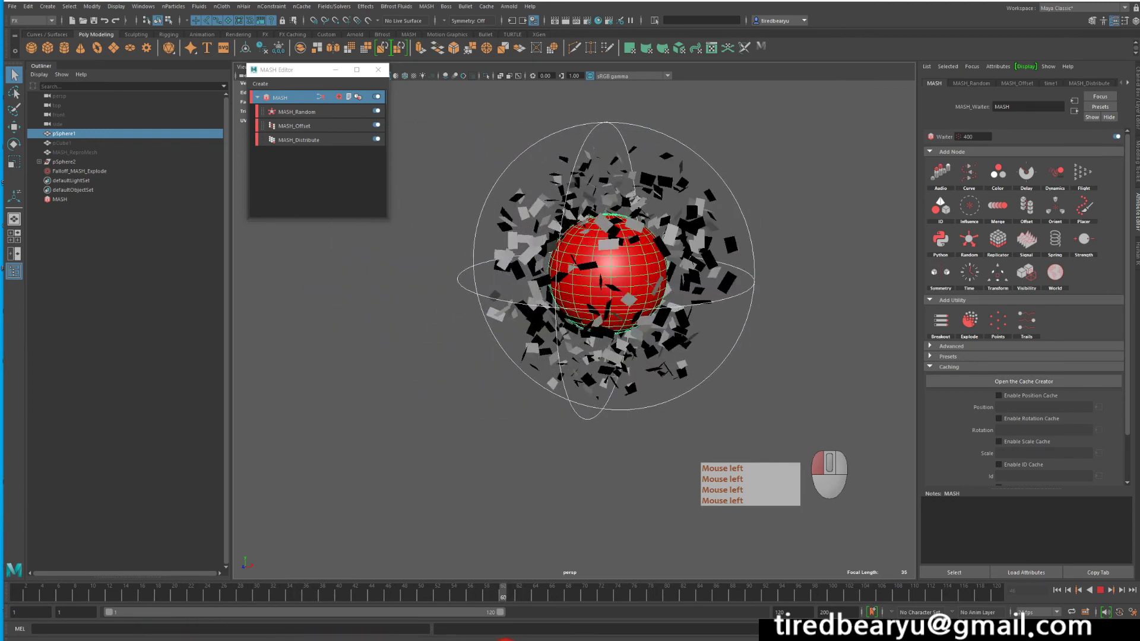
pyautogui.keyDown('alt'); pyautogui.moveTo(785, 289); pyautogui.dragTo(819, 270); pyautogui.keyUp('alt')
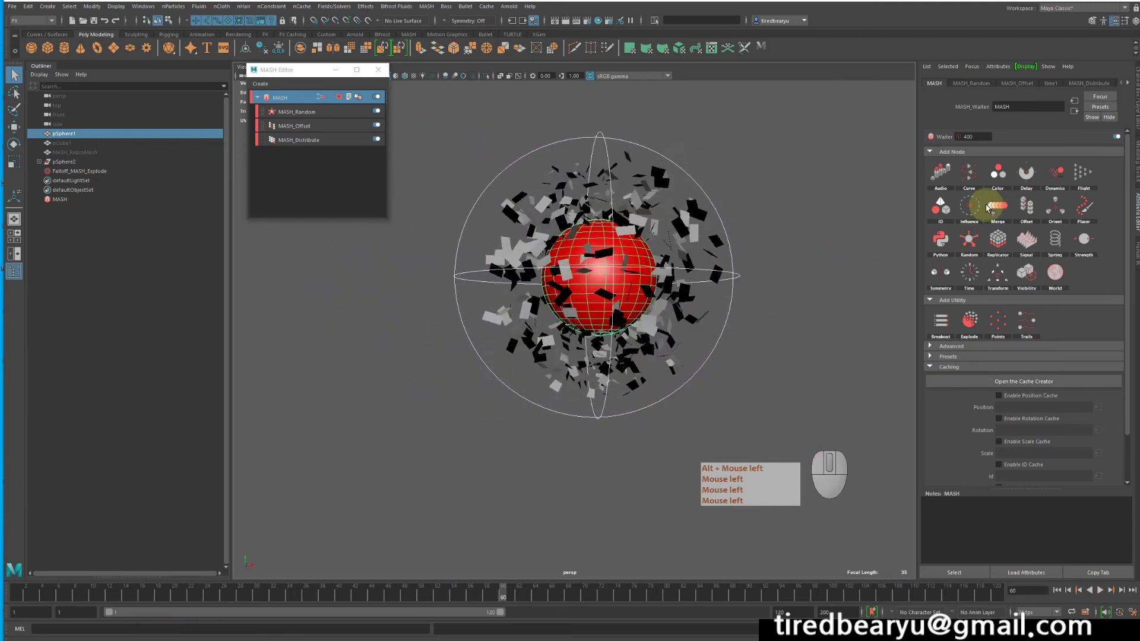
pyautogui.click(1057, 180)
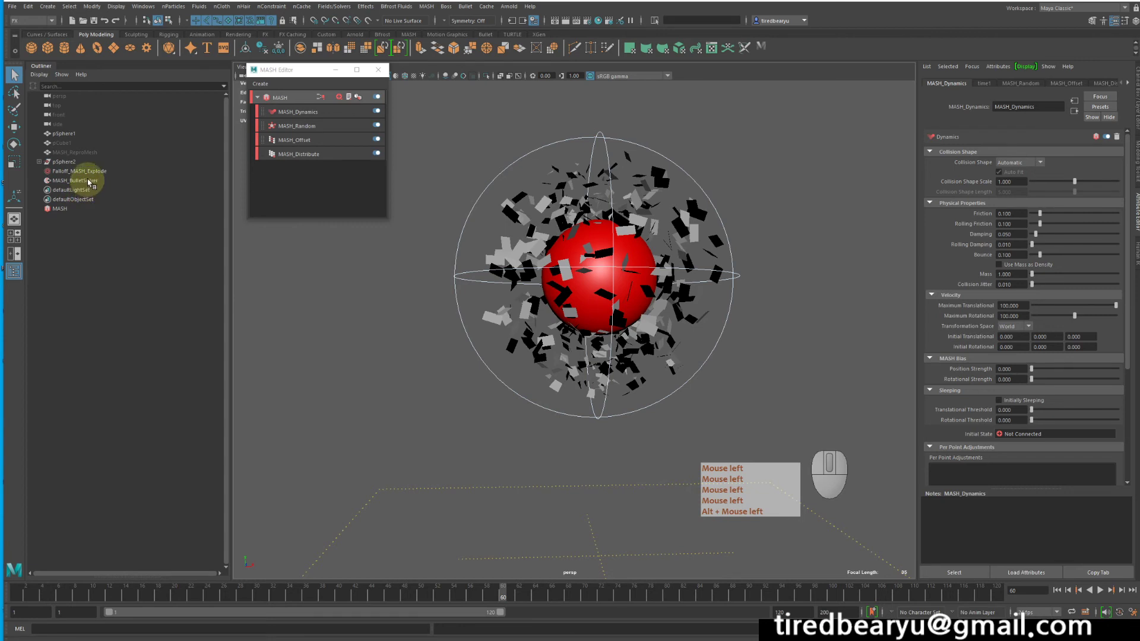
# Step: Set the start frame of MASH_BulletSolver to 60
pyautogui.click(89, 181)
pyautogui.click(1017, 83)
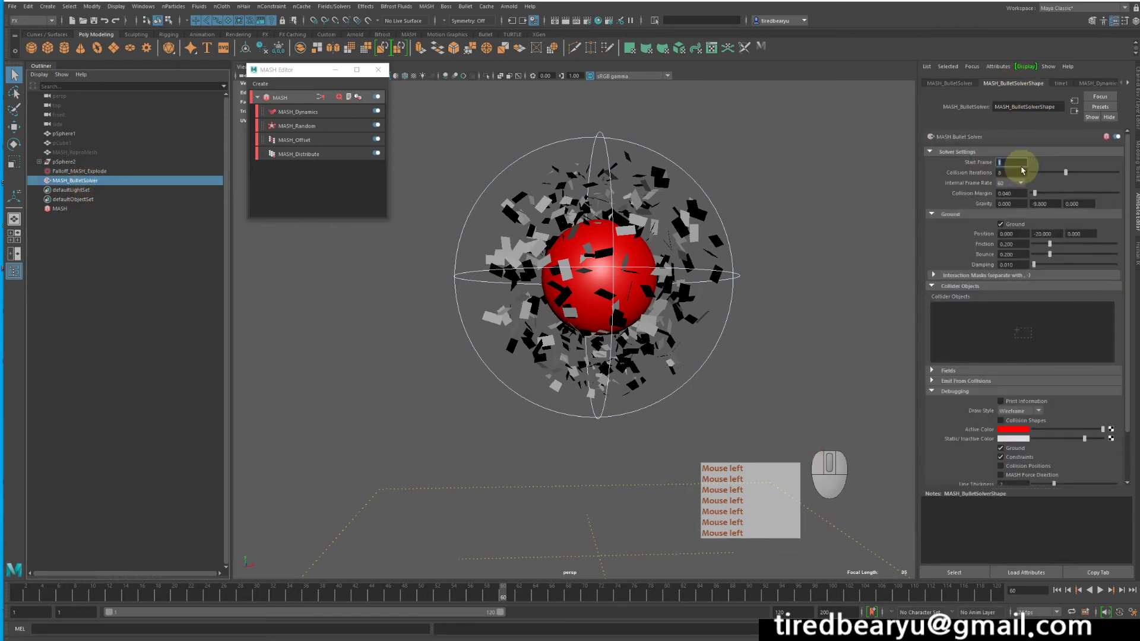
pyautogui.write('60')
pyautogui.press('Return')
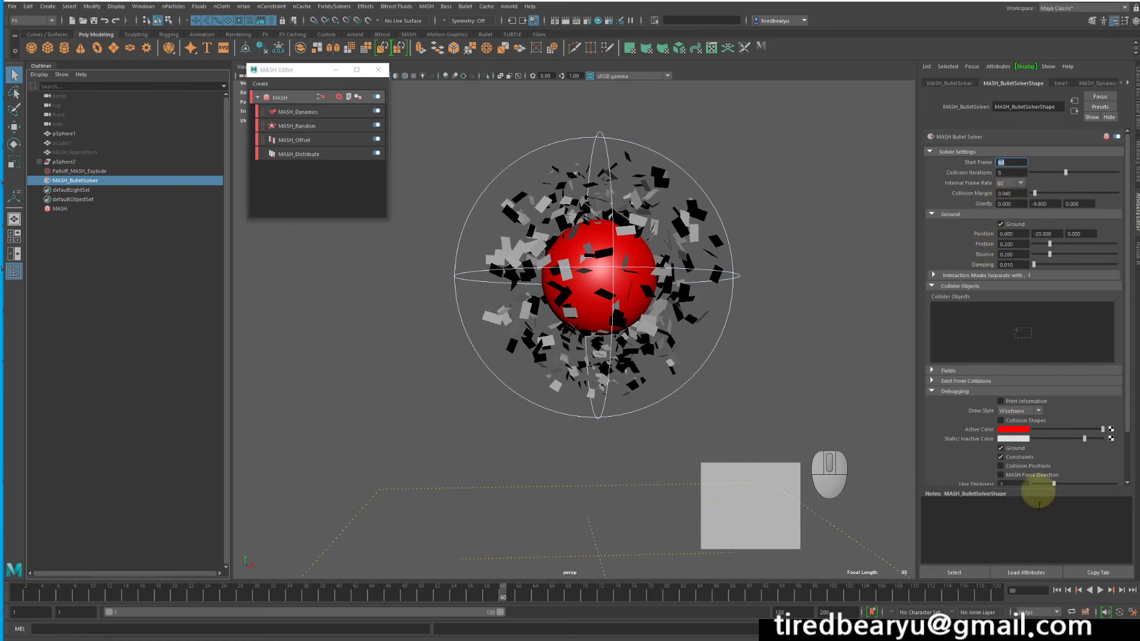
# Step: Play the animation from the first frame and stop it at frame 114 to check the dynamics
pyautogui.click(1057, 591)
pyautogui.click(1100, 590)
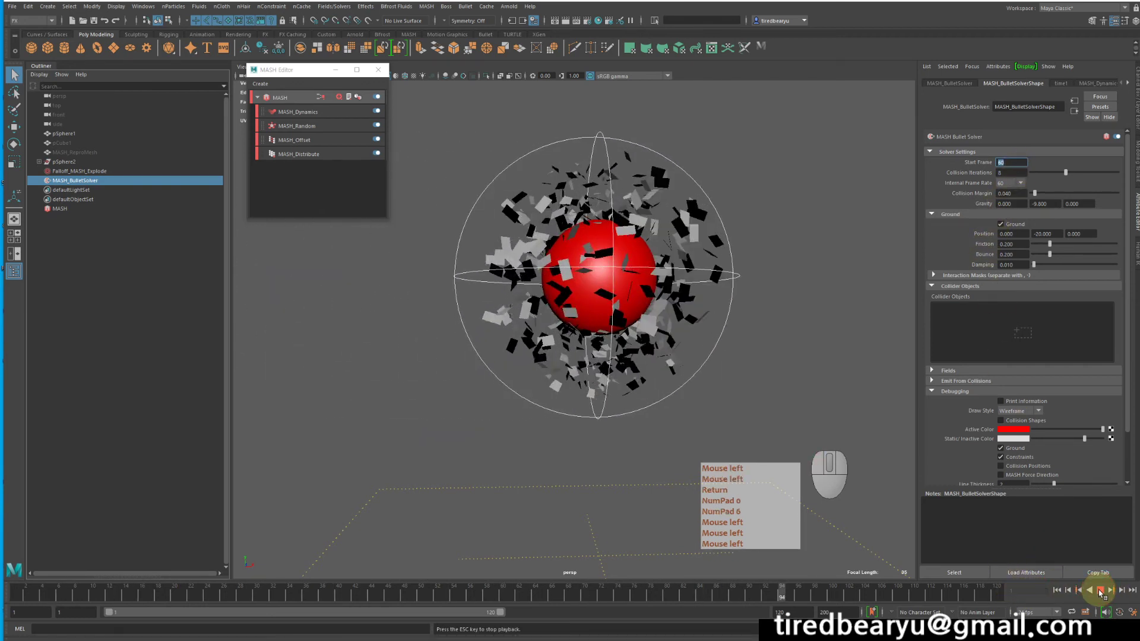
pyautogui.click(1100, 591)
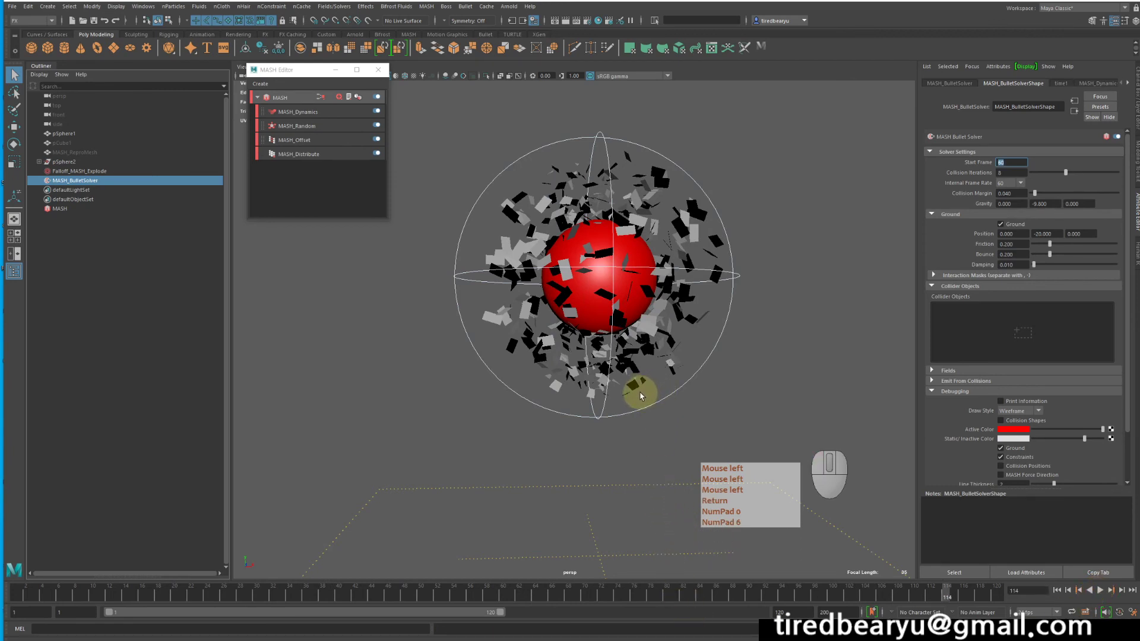
# Step: Unhide MASH_ReproMesh and scrub to frame 103 to check how its cubes fall
pyautogui.click(707, 250)
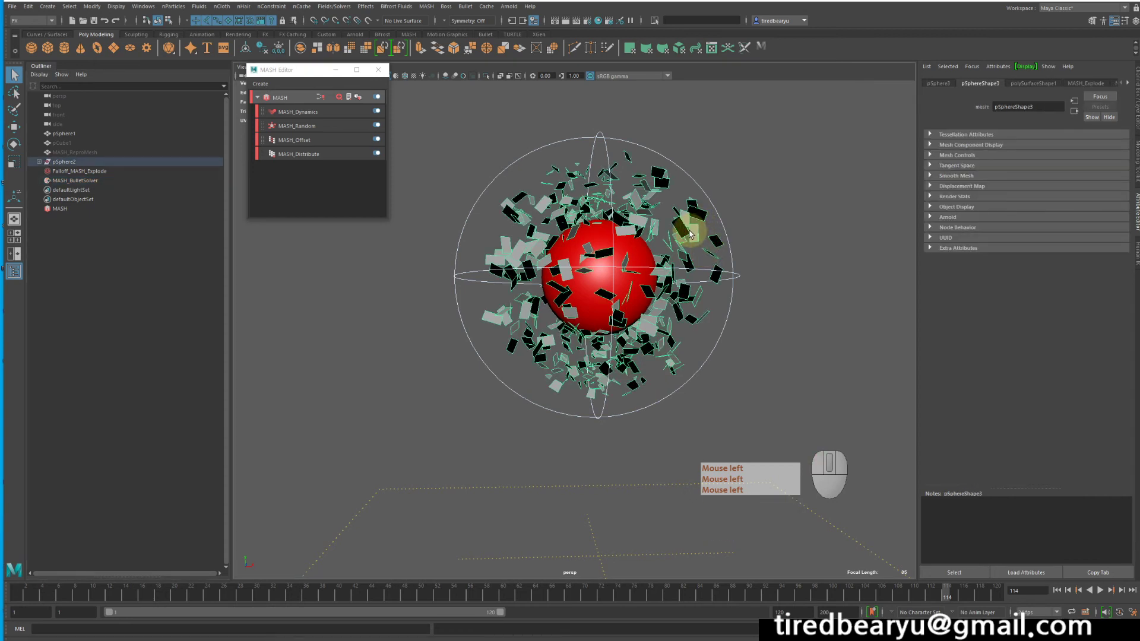
pyautogui.click(95, 153)
pyautogui.press('h')
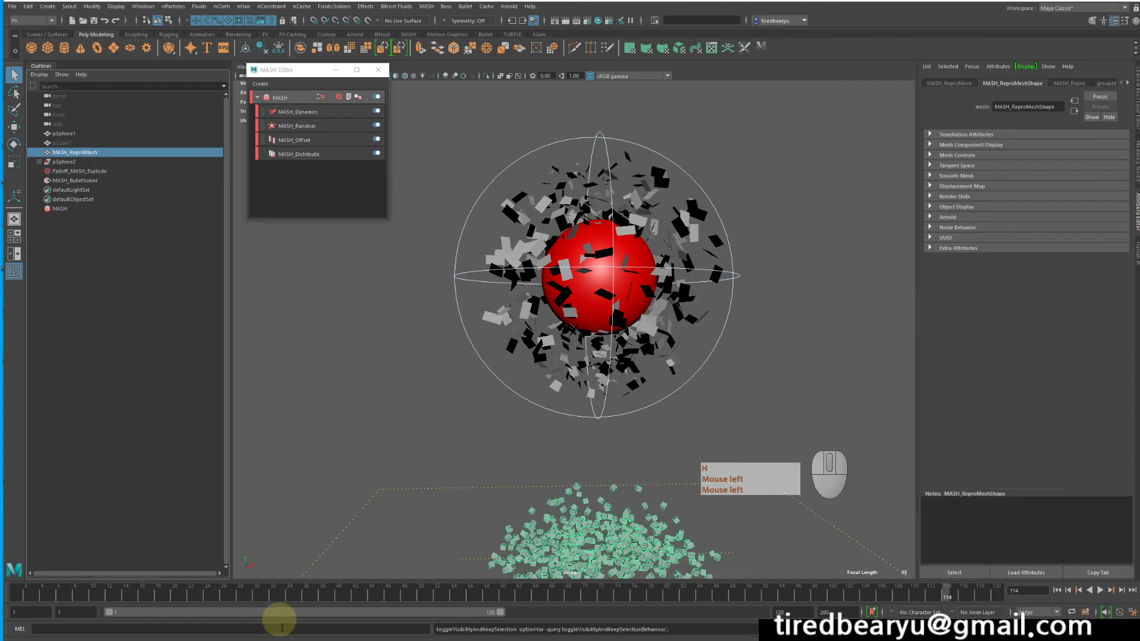
pyautogui.moveTo(437, 594); pyautogui.dragTo(858, 636)
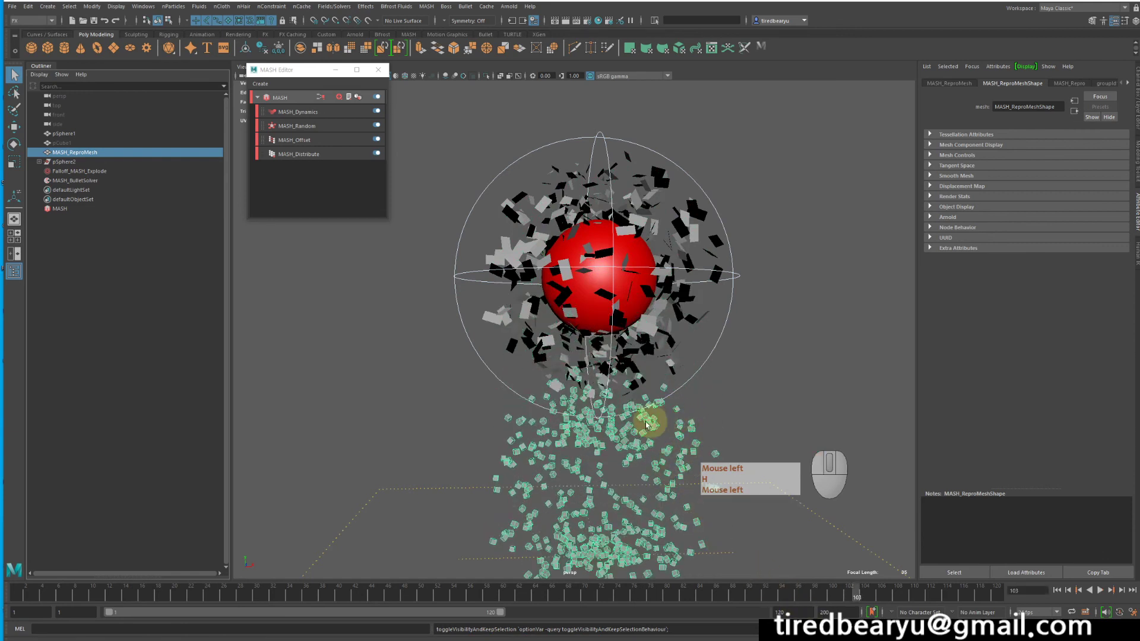
# Step: From frame 1, create MASH position and rotation caches for frames 1 to 120
pyautogui.moveTo(52, 593); pyautogui.dragTo(0, 567)
pyautogui.click(281, 98)
pyautogui.click(942, 367)
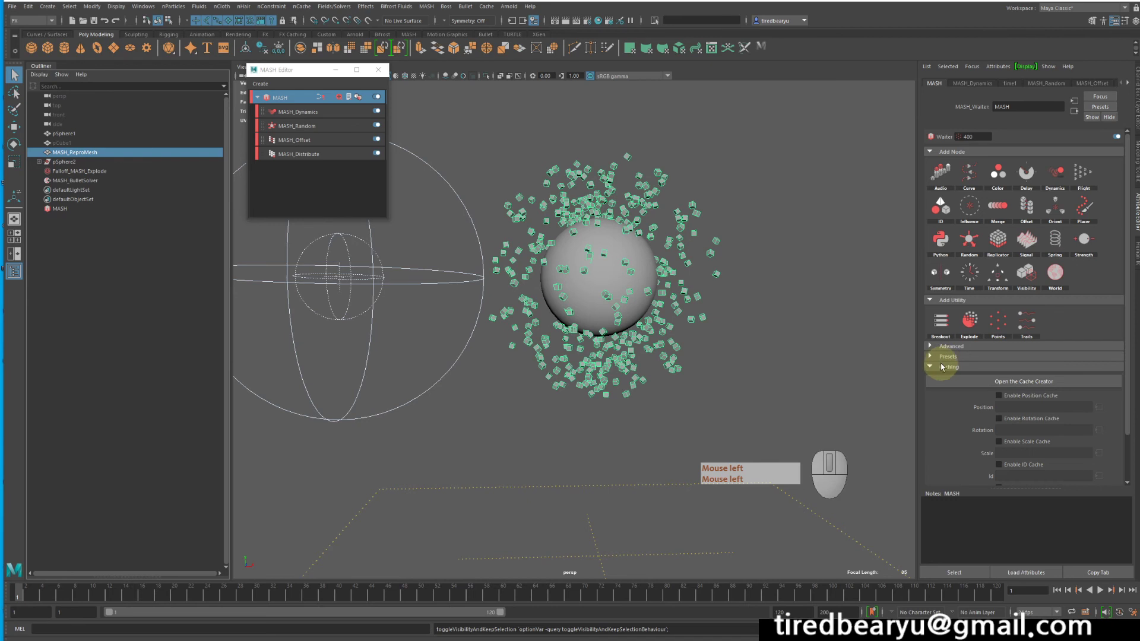
pyautogui.click(998, 382)
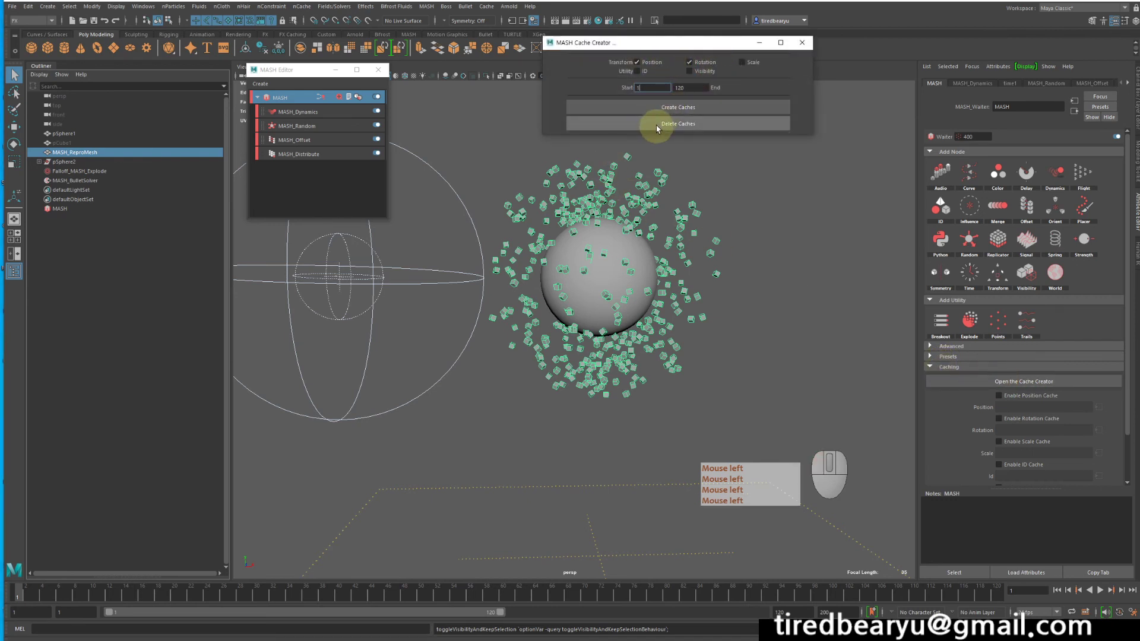
pyautogui.click(666, 108)
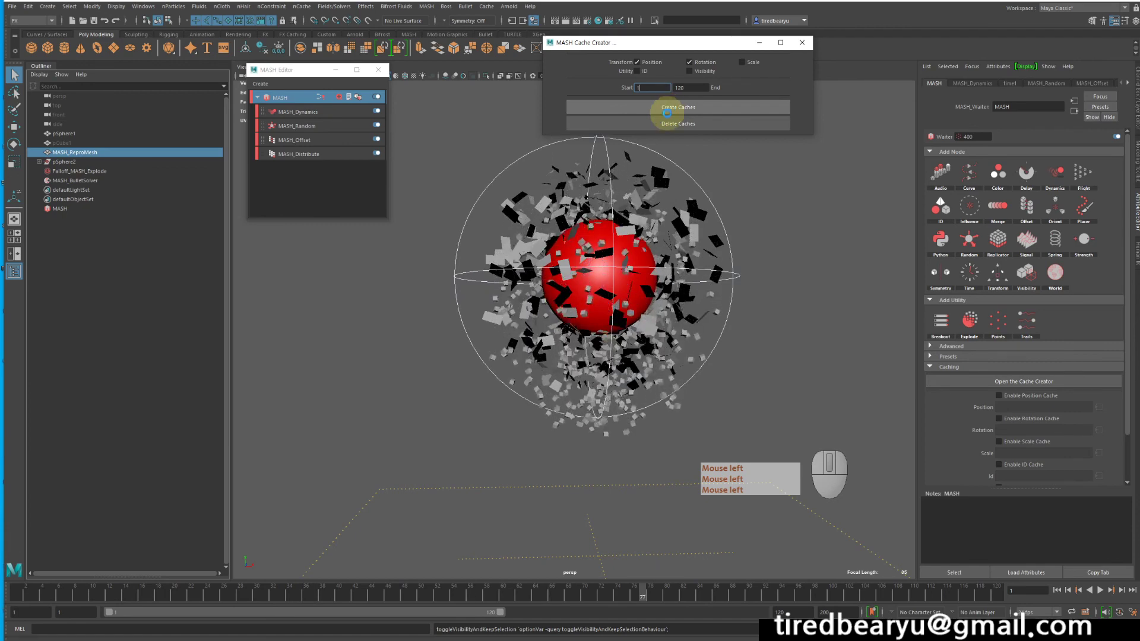
# Step: Hide MASH_ReproMesh again and scrub the cached simulation to frame 120
pyautogui.click(893, 284)
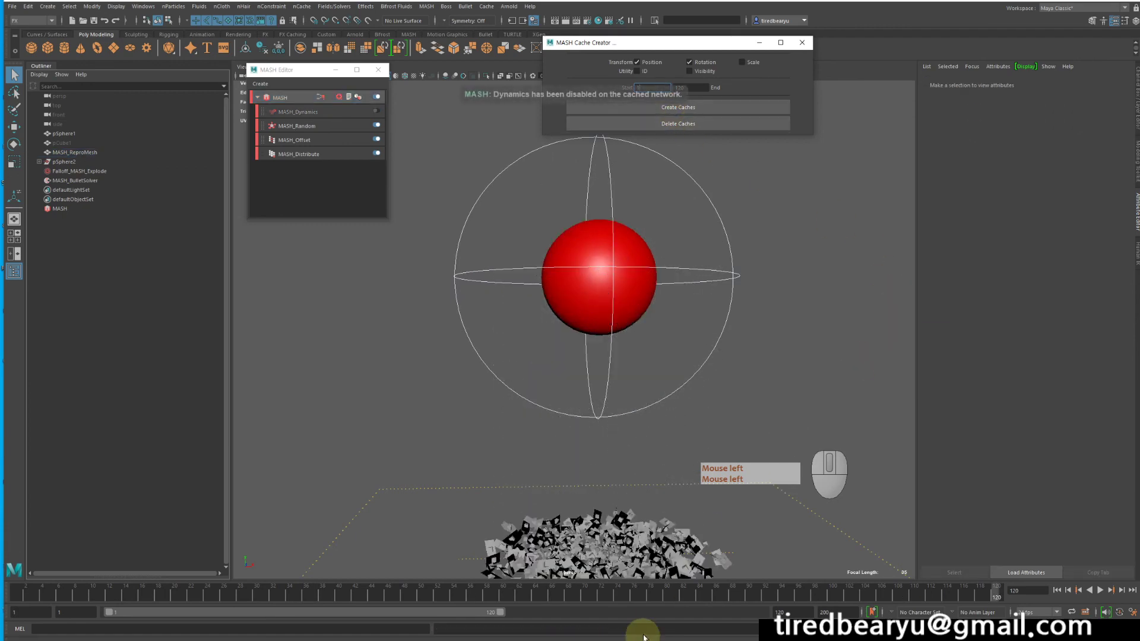
pyautogui.moveTo(311, 591); pyautogui.dragTo(241, 590)
pyautogui.click(100, 153)
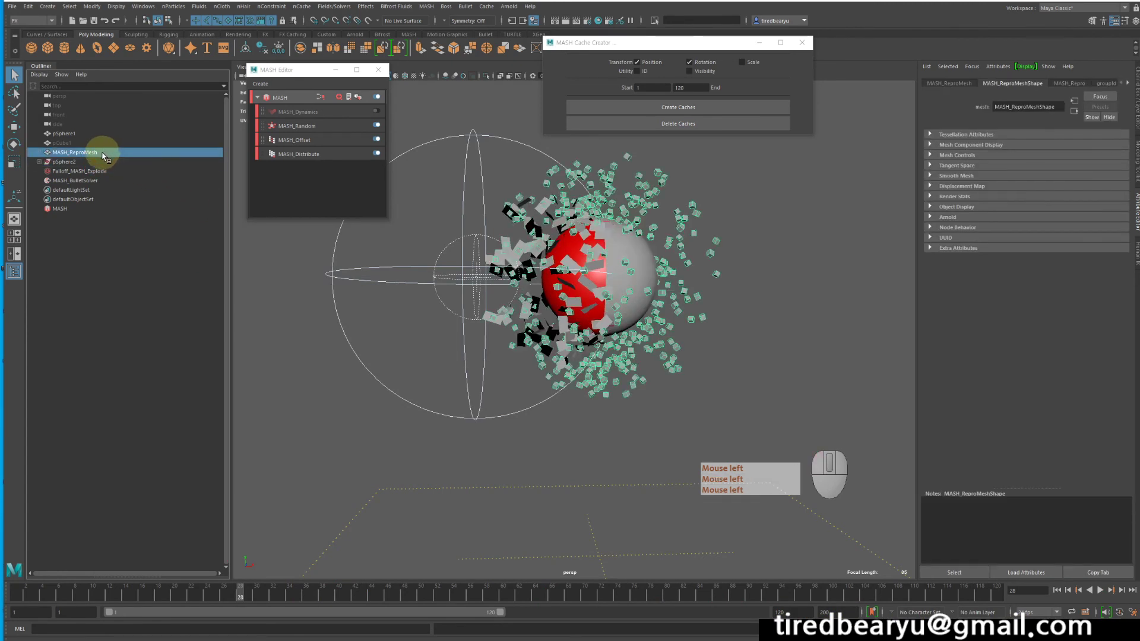
pyautogui.press('h')
pyautogui.moveTo(357, 593); pyautogui.dragTo(1009, 623)
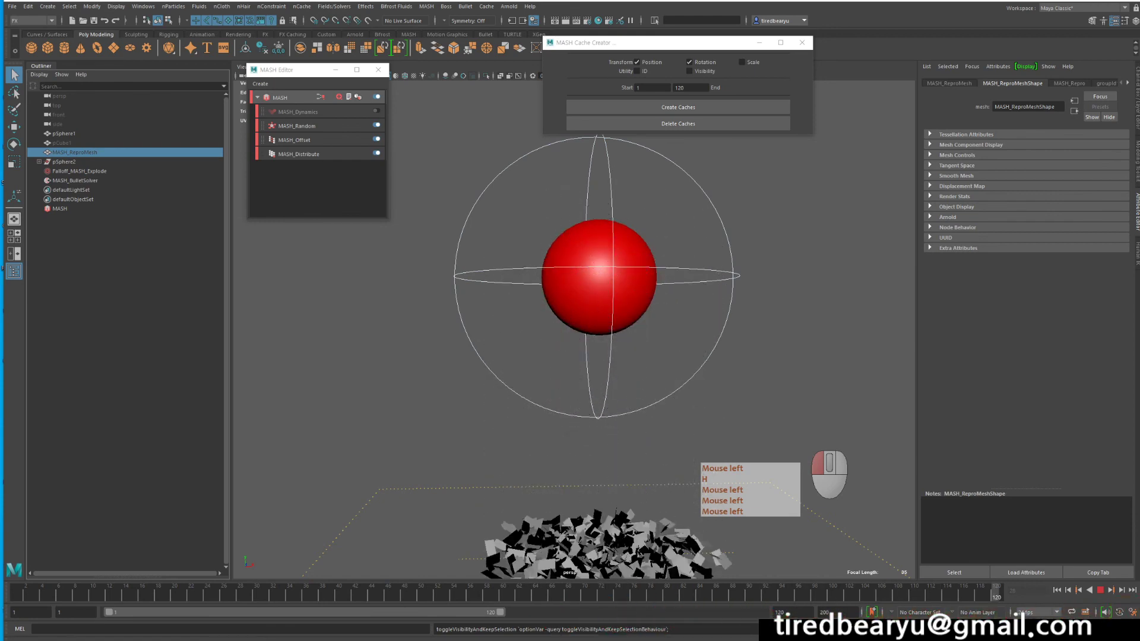
# Step: Examine the fallen pieces on the ground plane from several angles while scrubbing the cached fall to frame 120
pyautogui.keyDown('alt'); pyautogui.moveTo(605, 464); pyautogui.dragTo(570, 310, button='middle'); pyautogui.keyUp('alt')
pyautogui.keyDown('alt'); pyautogui.moveTo(570, 310); pyautogui.dragTo(779, 382, button='right'); pyautogui.keyUp('alt')
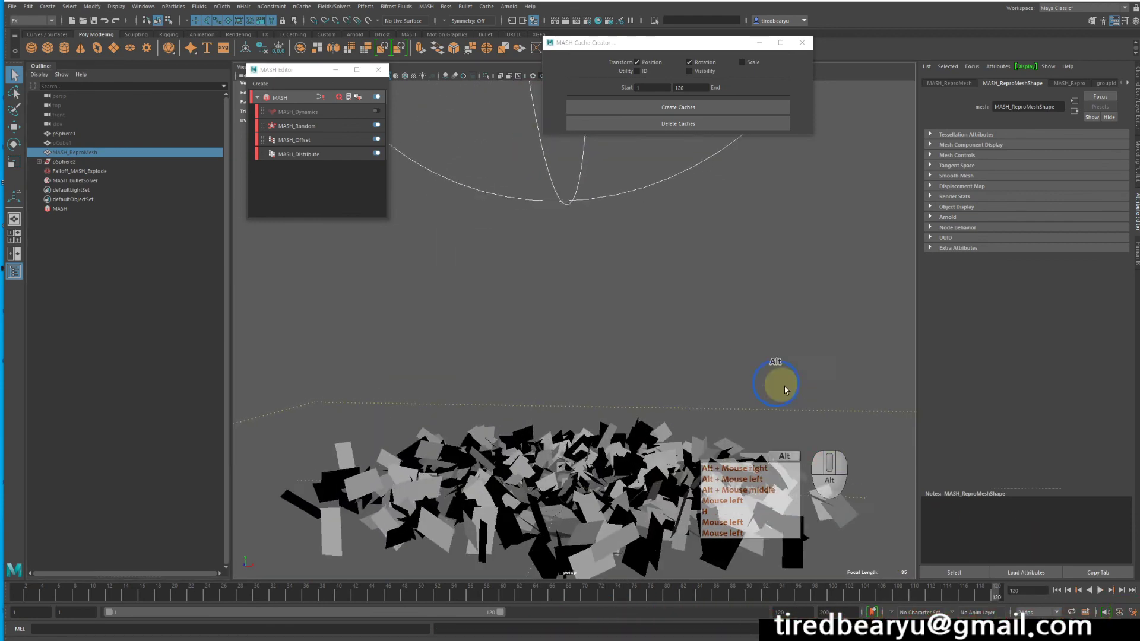
pyautogui.keyDown('alt'); pyautogui.moveTo(778, 382); pyautogui.dragTo(683, 473); pyautogui.keyUp('alt')
pyautogui.keyDown('alt'); pyautogui.moveTo(682, 473); pyautogui.dragTo(633, 365, button='middle'); pyautogui.keyUp('alt')
pyautogui.keyDown('alt'); pyautogui.moveTo(632, 364); pyautogui.dragTo(580, 415); pyautogui.keyUp('alt')
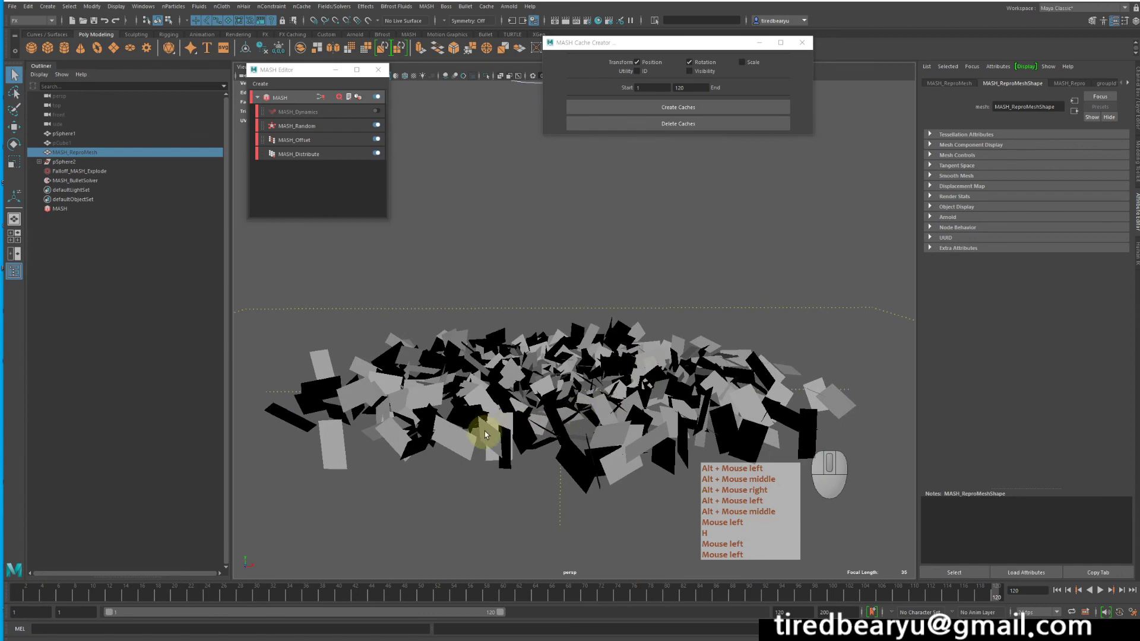
pyautogui.moveTo(543, 589); pyautogui.dragTo(1076, 602)
pyautogui.keyDown('alt'); pyautogui.moveTo(514, 399); pyautogui.dragTo(488, 399); pyautogui.keyUp('alt')
pyautogui.keyDown('alt'); pyautogui.scroll(-3, 537, 360); pyautogui.keyUp('alt')
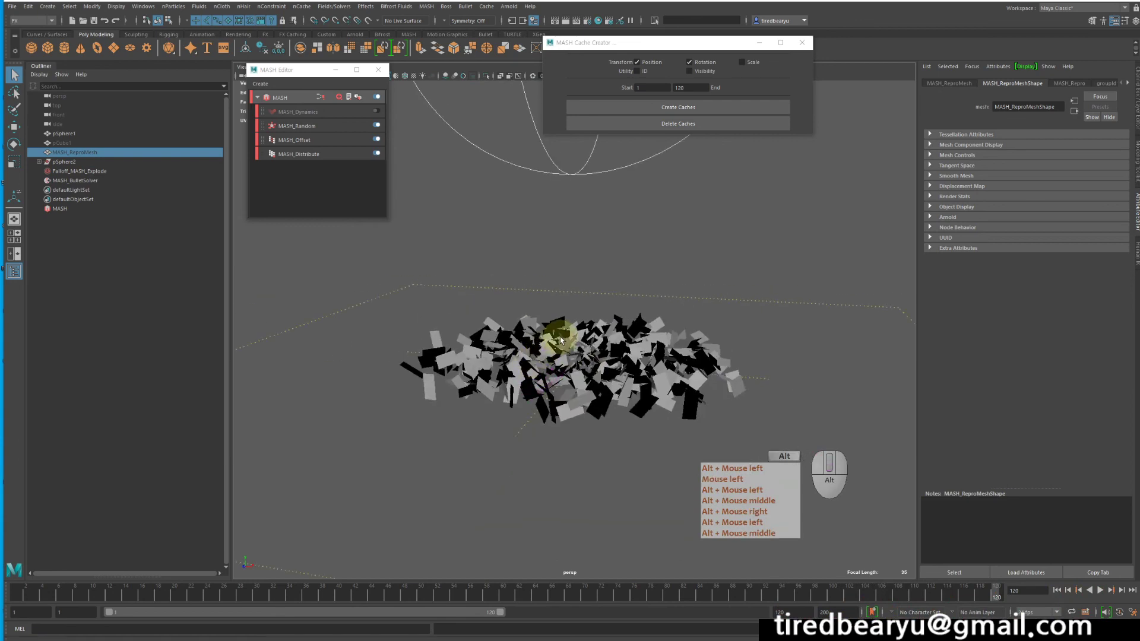
# Step: Review the whole shatter and fall with the sphere and ground in view, scrubbing from frame 1 to 111
pyautogui.keyDown('alt'); pyautogui.moveTo(560, 338); pyautogui.dragTo(588, 456, button='middle'); pyautogui.keyUp('alt')
pyautogui.keyDown('alt'); pyautogui.moveTo(587, 456); pyautogui.dragTo(505, 430, button='right'); pyautogui.keyUp('alt')
pyautogui.keyDown('alt'); pyautogui.moveTo(501, 421); pyautogui.dragTo(492, 389); pyautogui.keyUp('alt')
pyautogui.keyDown('alt'); pyautogui.moveTo(499, 389); pyautogui.dragTo(487, 426, button='middle'); pyautogui.keyUp('alt')
pyautogui.keyDown('alt'); pyautogui.moveTo(505, 428); pyautogui.dragTo(533, 429, button='right'); pyautogui.keyUp('alt')
pyautogui.keyDown('alt'); pyautogui.moveTo(533, 429); pyautogui.dragTo(588, 400, button='middle'); pyautogui.keyUp('alt')
pyautogui.keyDown('alt'); pyautogui.moveTo(587, 400); pyautogui.dragTo(590, 420); pyautogui.keyUp('alt')
pyautogui.keyDown('alt'); pyautogui.moveTo(590, 419); pyautogui.dragTo(596, 490, button='middle'); pyautogui.keyUp('alt')
pyautogui.keyDown('alt'); pyautogui.moveTo(595, 491); pyautogui.dragTo(448, 469, button='right'); pyautogui.keyUp('alt')
pyautogui.keyDown('alt'); pyautogui.moveTo(442, 466); pyautogui.dragTo(288, 500); pyautogui.keyUp('alt')
pyautogui.moveTo(19, 590); pyautogui.dragTo(989, 602)
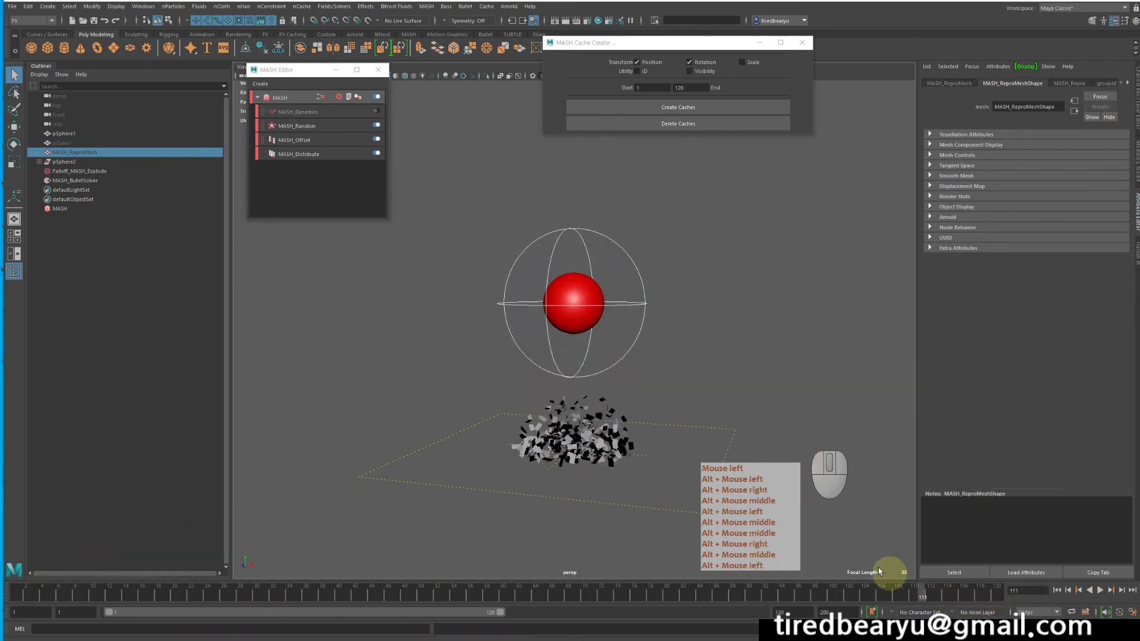
pyautogui.keyDown('alt'); pyautogui.scroll(4, 613, 326); pyautogui.keyUp('alt')
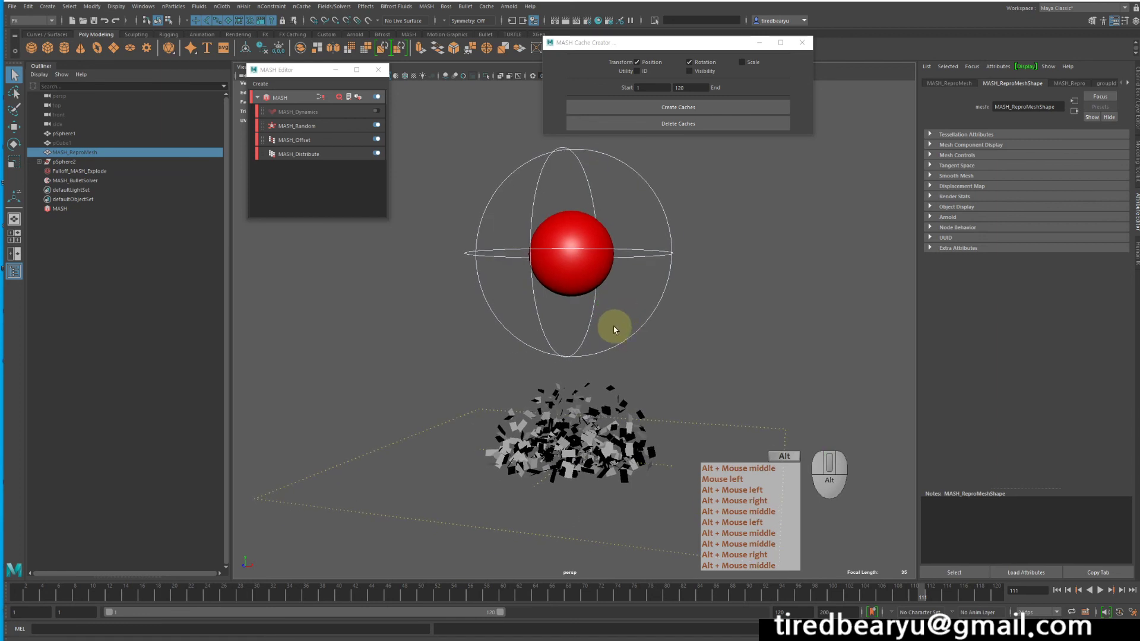
pyautogui.keyDown('alt'); pyautogui.moveTo(613, 326); pyautogui.dragTo(669, 316, button='right'); pyautogui.keyUp('alt')
pyautogui.keyDown('alt'); pyautogui.moveTo(669, 315); pyautogui.dragTo(675, 349, button='middle'); pyautogui.keyUp('alt')
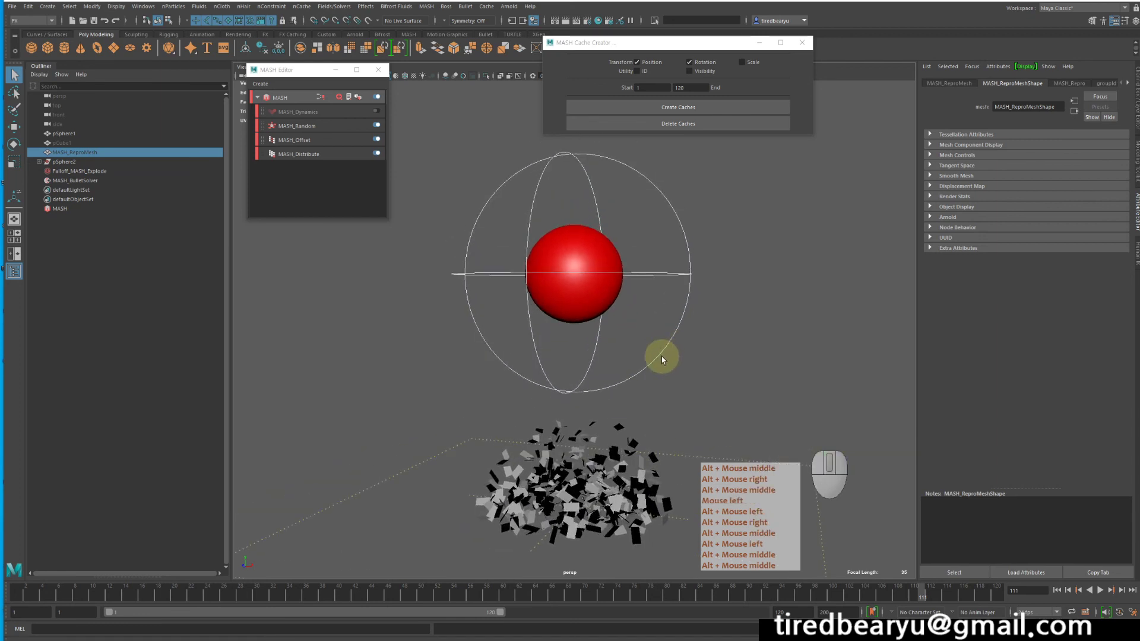